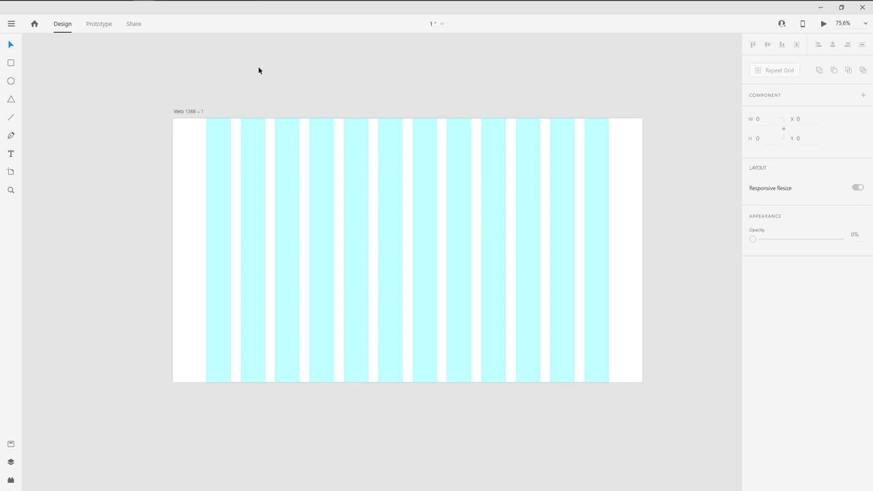
Step: Select the Web 1366 artboard and confirm its 1366 × 768 size
drag(257, 68, 298, 74)
click(239, 117)
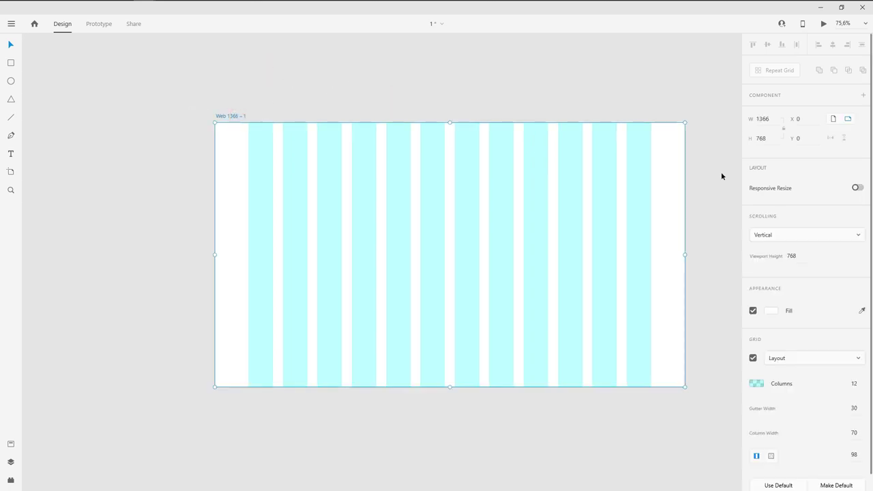
click(767, 120)
click(768, 138)
Step: Check the layout grid values: 30 gutter, 70 column width and 98 margins
scroll(662, 252, down, 1)
drag(681, 341, 637, 318)
scroll(800, 365, down, 1)
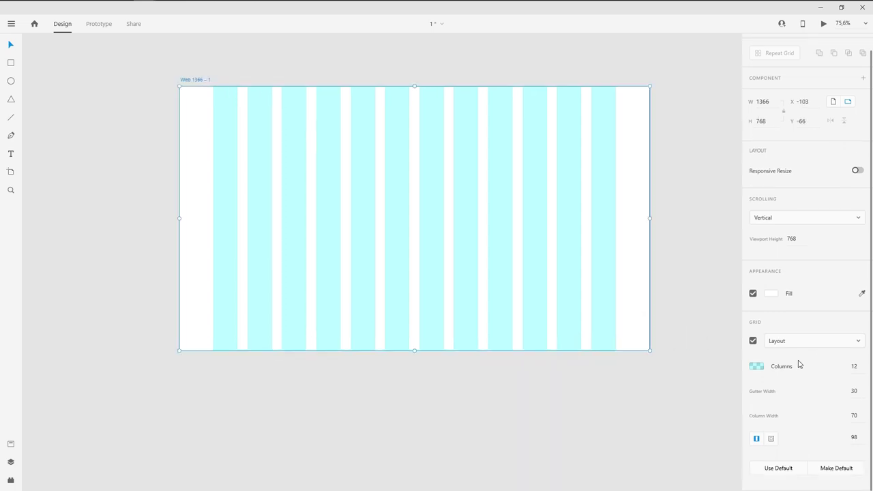
click(858, 392)
click(861, 418)
key(Tab)
click(857, 390)
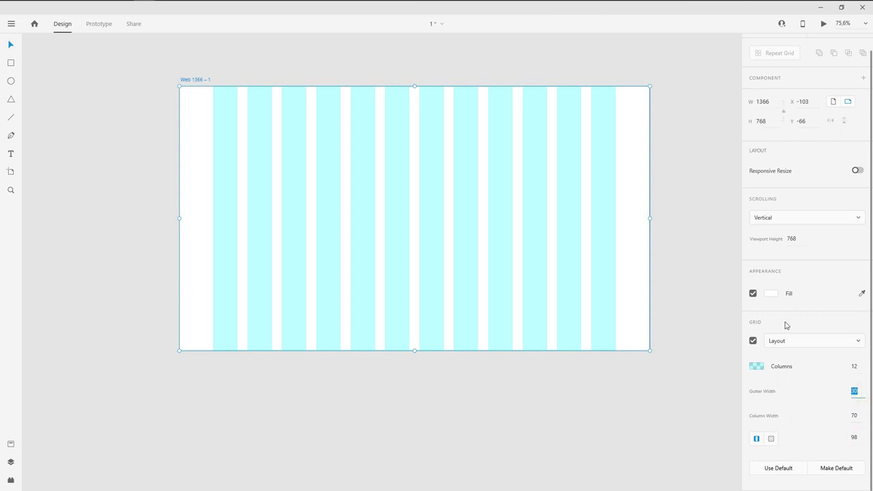
Step: Deselect the artboard and switch to the Rectangle tool
click(654, 254)
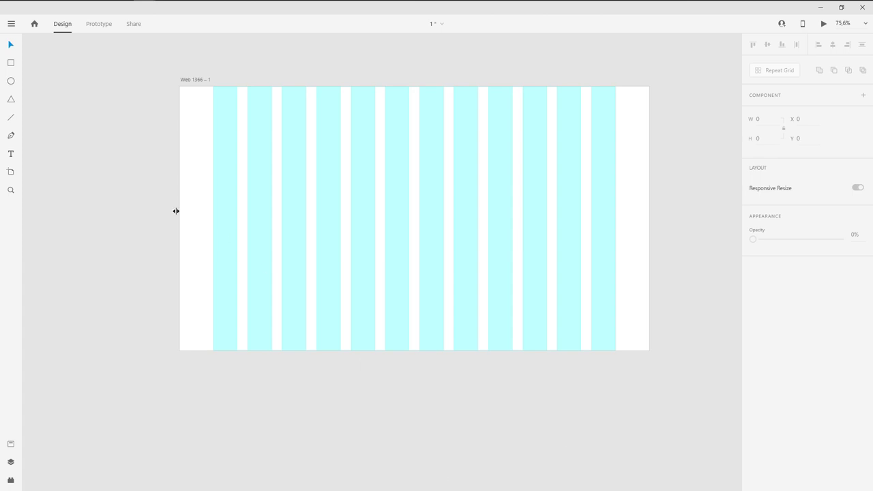
click(108, 152)
click(11, 63)
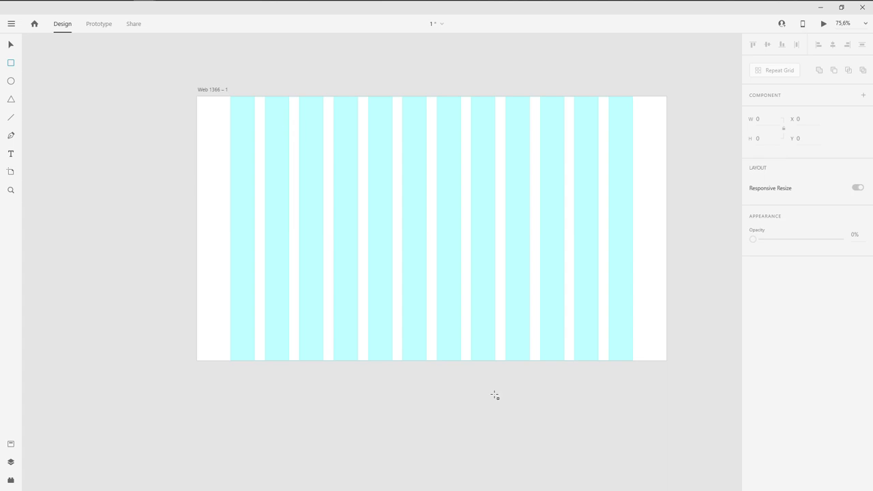
Step: Draw a 970 × 670 rectangle and centre it on the artboard at X 198, Y 49
mouse_move(266, 137)
mouse_down()
mouse_move(548, 272)
mouse_move(600, 280)
mouse_up()
click(769, 138)
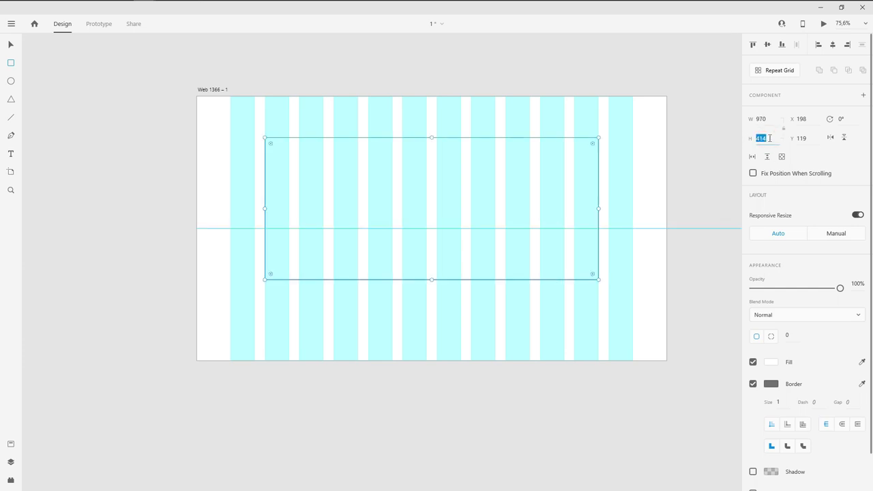
text(670)
key(Return)
key(Escape)
drag(509, 222, 507, 194)
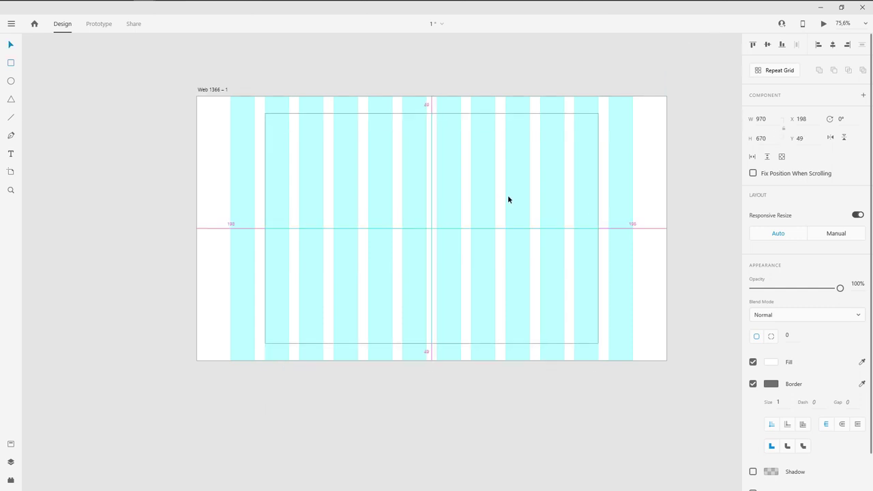
click(628, 173)
Step: Zoom out, toggle the layout grid and select the Web 1366 artboard
key(ctrl+minus)
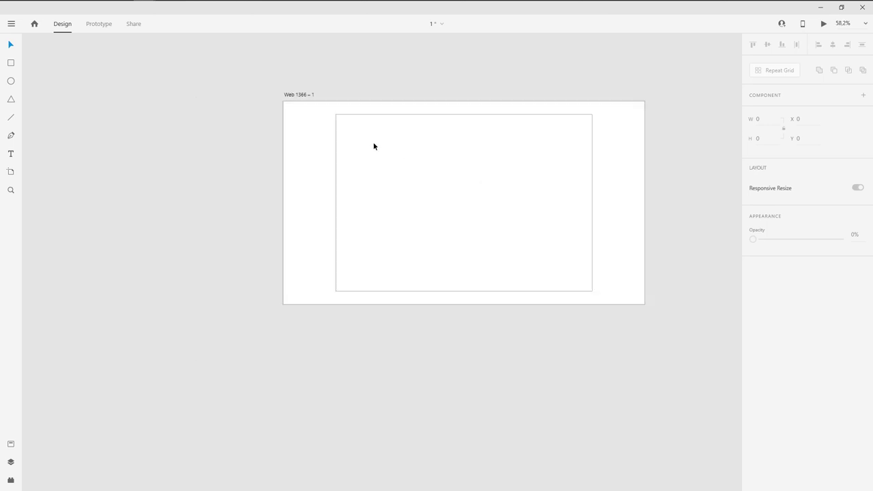
key(ctrl+shift+apostrophe)
scroll(617, 166, up, 1)
scroll(645, 217, up, 2)
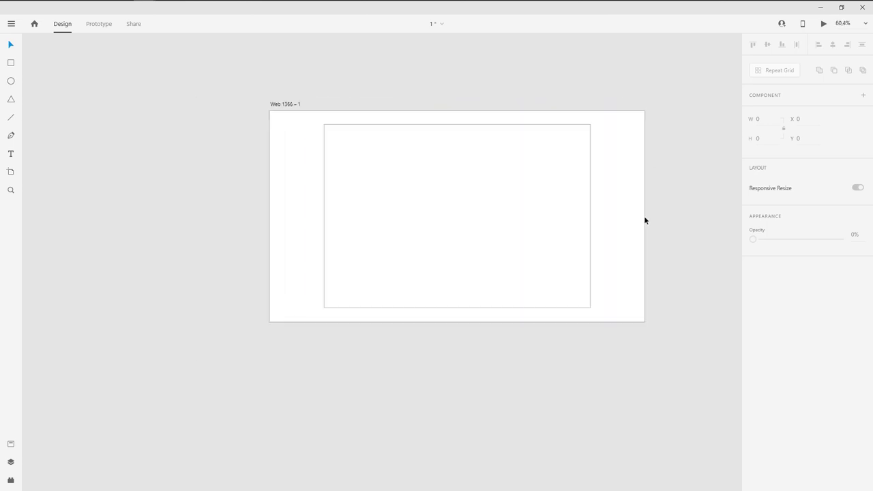
drag(444, 168, 469, 165)
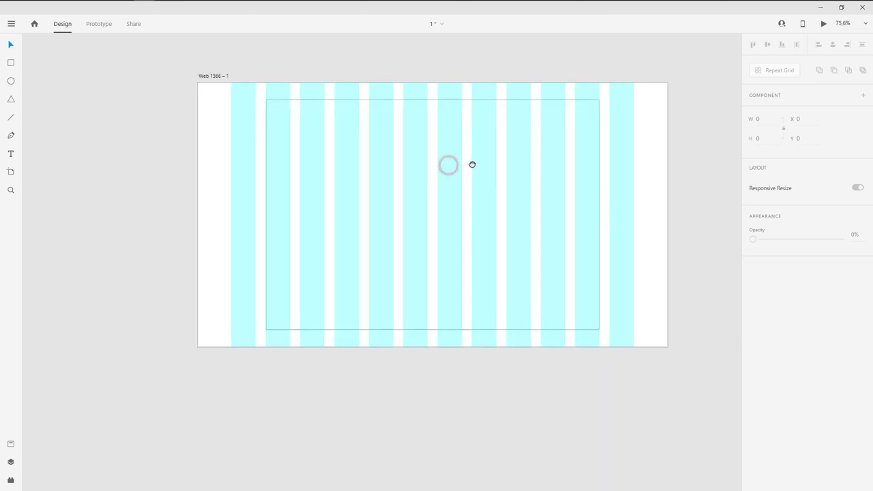
click(619, 148)
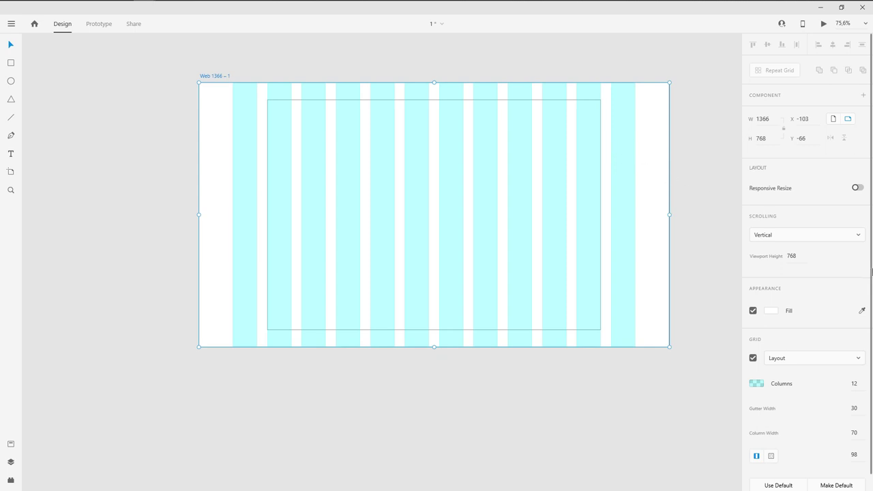
click(633, 137)
scroll(812, 385, down, 1)
Step: Fill the artboard background with light beige #EBE1D1
click(772, 293)
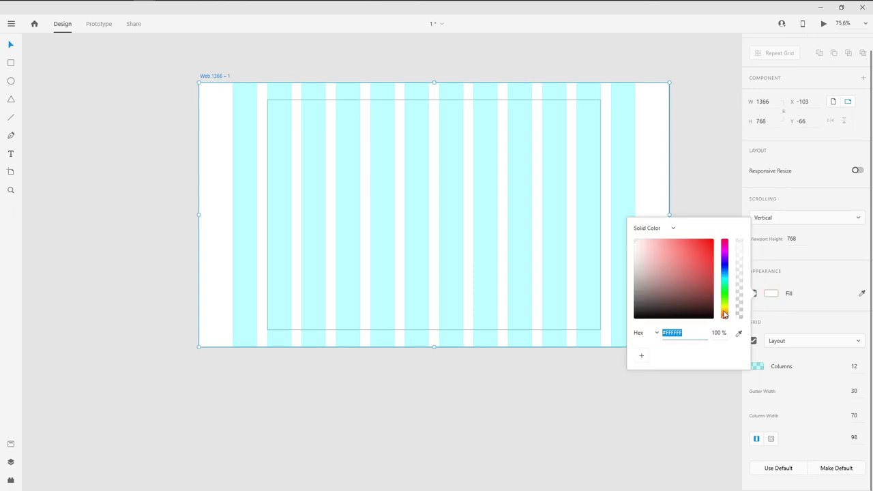
click(725, 312)
click(639, 247)
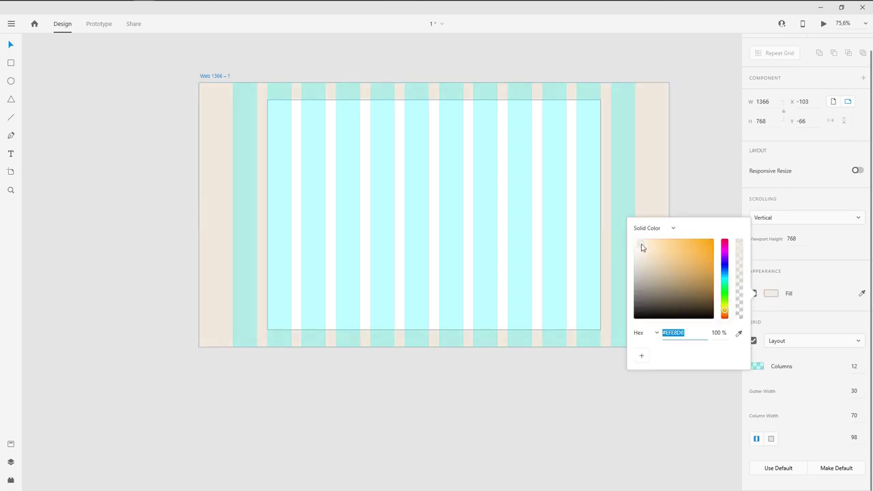
drag(643, 248, 644, 249)
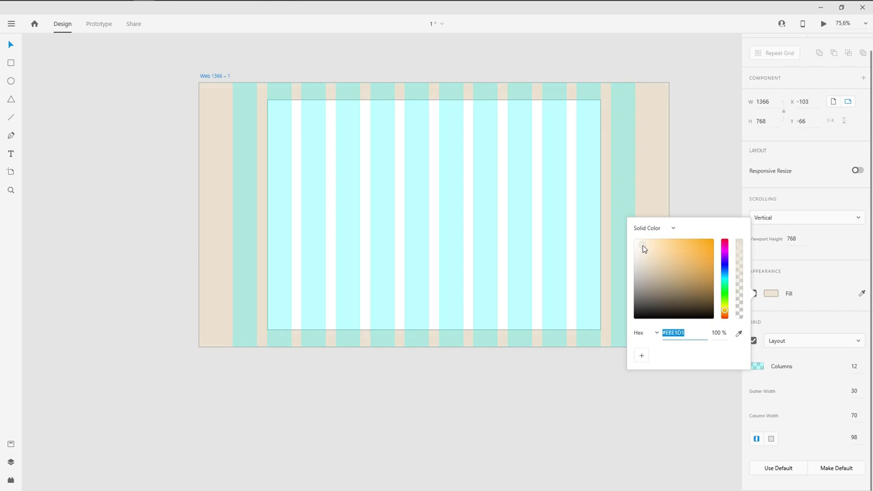
click(681, 335)
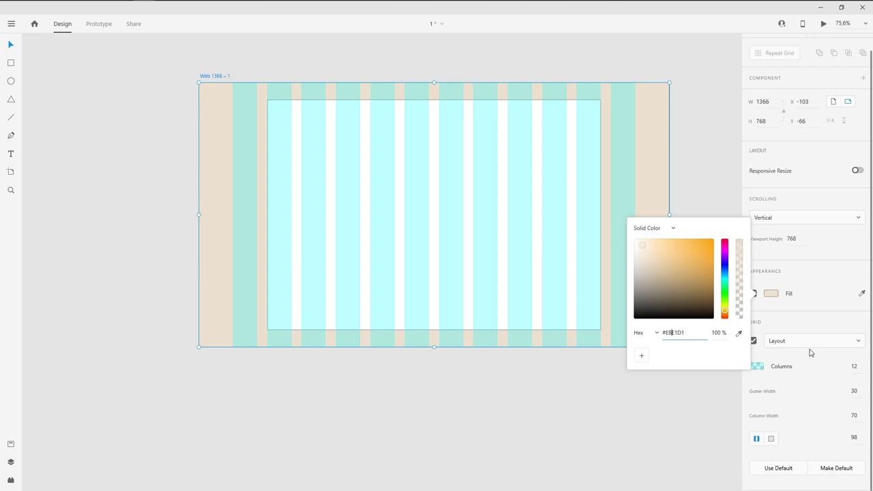
click(696, 176)
click(554, 162)
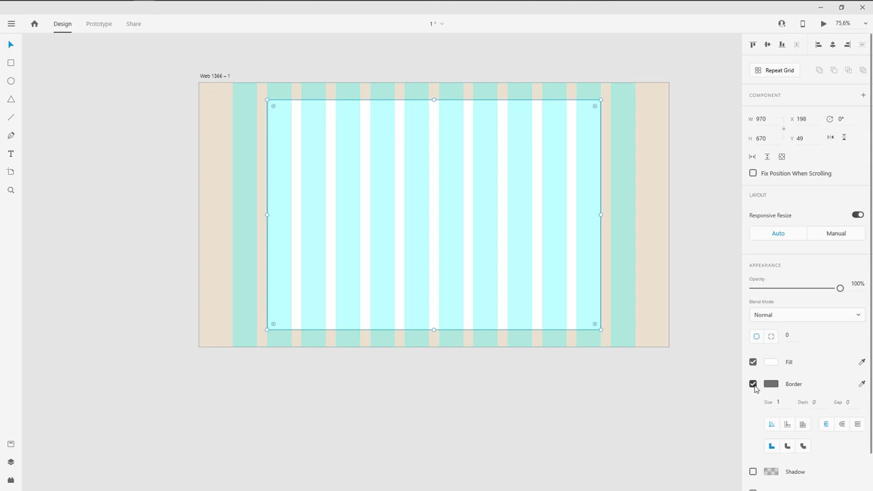
Step: Draw a 470 × 670 rectangle over the white card's left half at X 198, Y 49
click(670, 398)
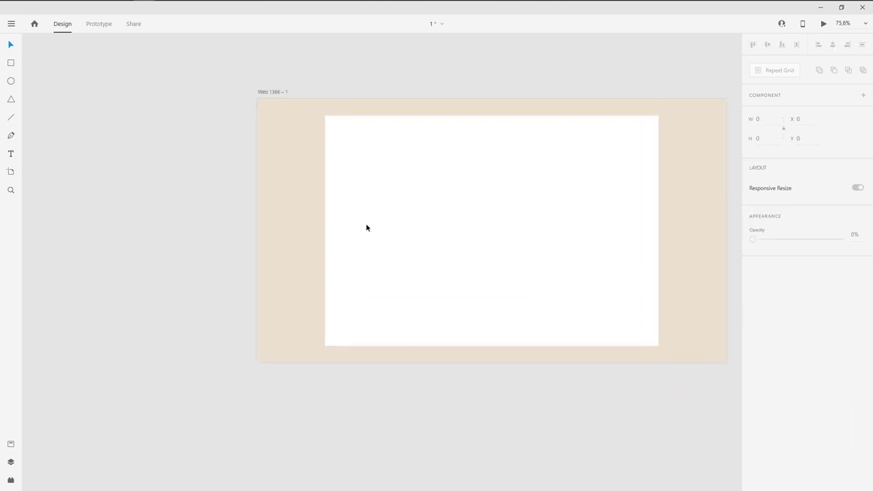
click(430, 229)
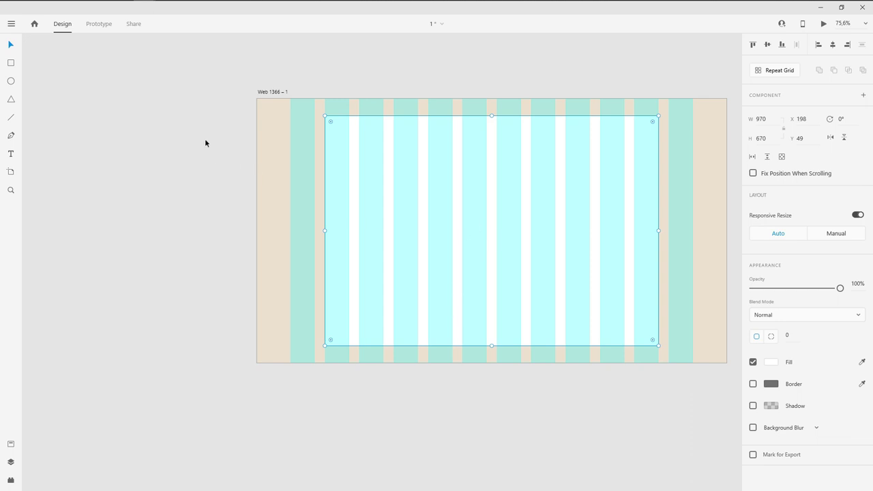
click(11, 63)
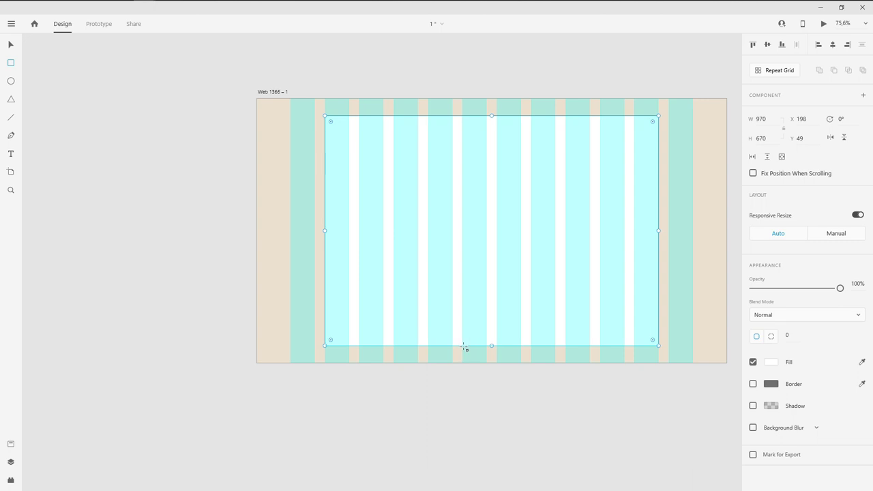
drag(486, 346, 325, 115)
click(462, 182)
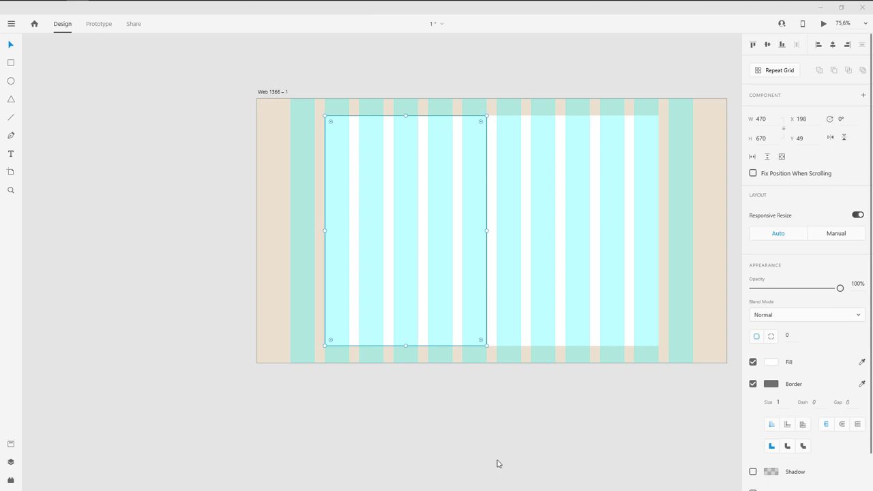
Step: Drop the succulent photo into the left rectangle, then enlarge it and shift it left inside the frame
drag(498, 462, 442, 236)
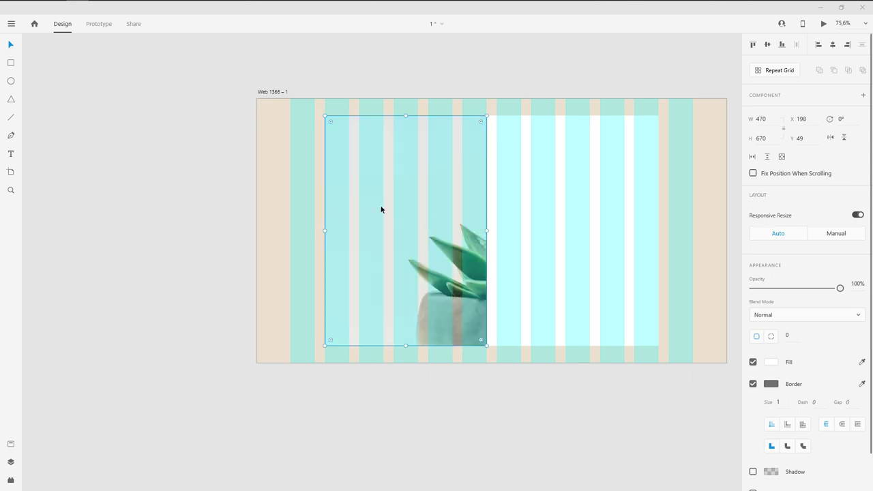
scroll(382, 209, down, 5)
scroll(398, 231, up, 5)
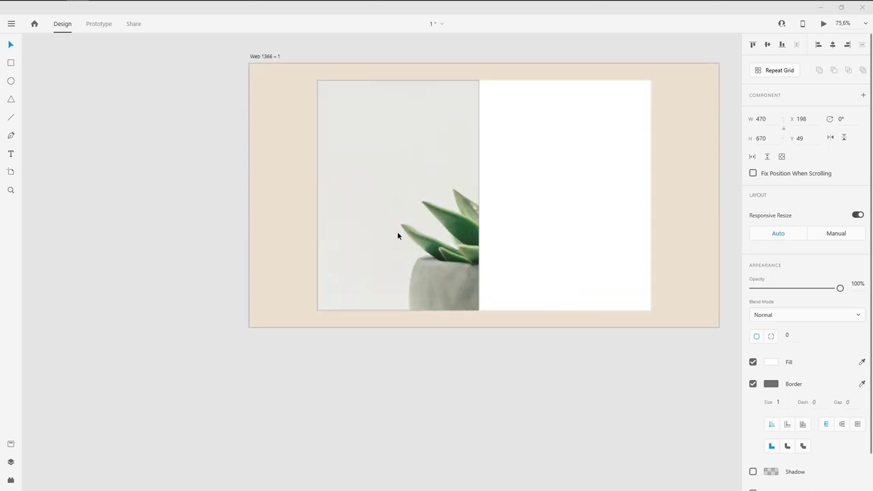
scroll(434, 250, up, 3)
scroll(436, 239, down, 4)
scroll(436, 228, up, 3)
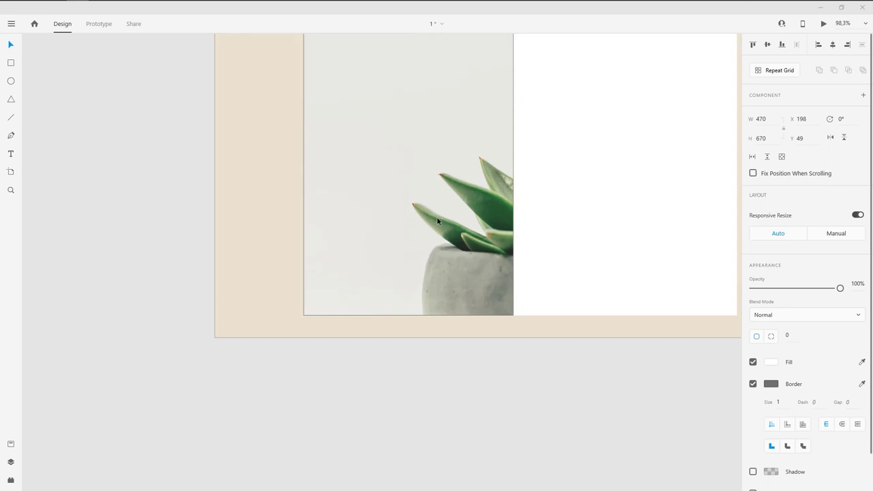
scroll(437, 221, down, 2)
double_click(438, 220)
drag(437, 220, 382, 228)
drag(508, 294, 558, 339)
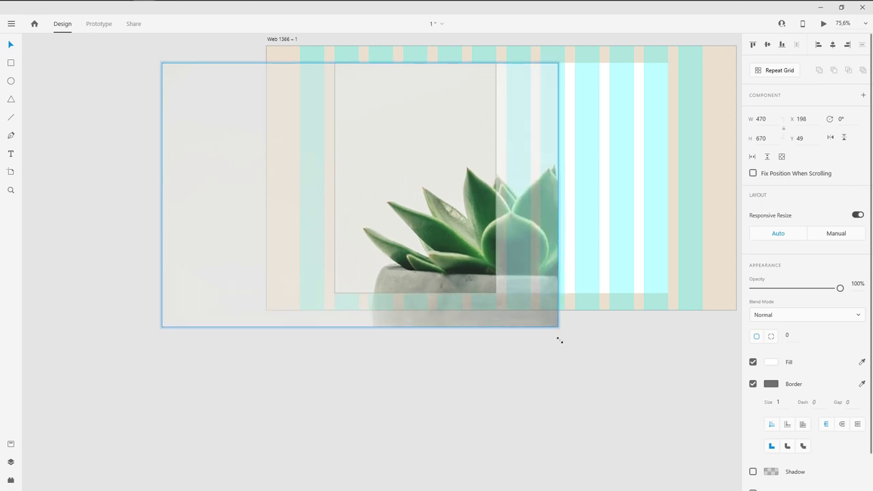
drag(522, 271, 507, 271)
click(587, 342)
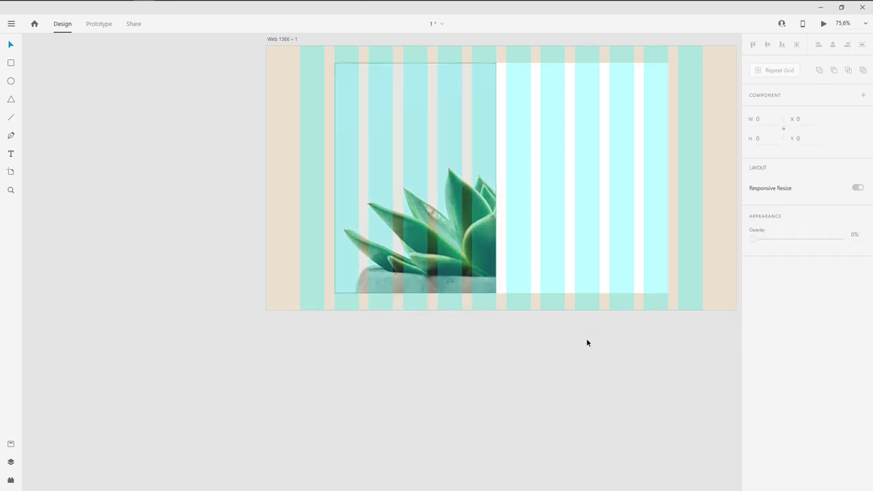
Step: Preview the card without the grid and turn off the photo's border
click(423, 142)
click(552, 343)
key(ctrl+shift+apostrophe)
scroll(457, 145, down, 2)
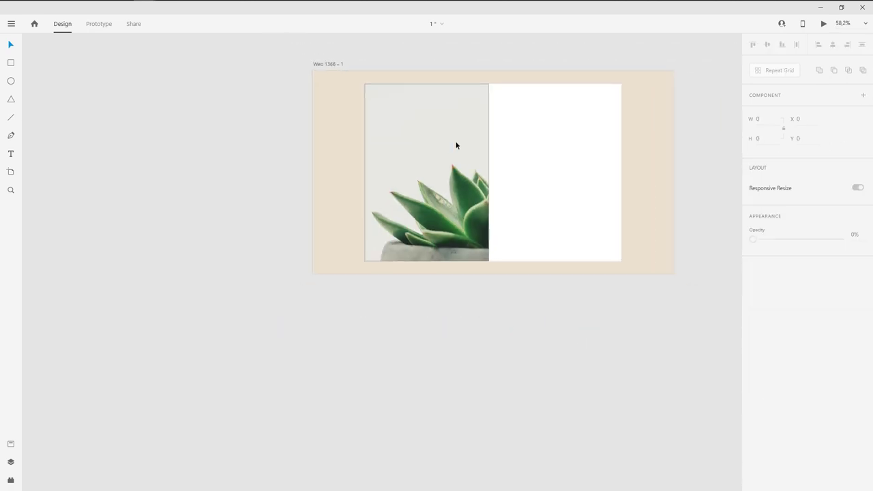
scroll(456, 146, up, 2)
key(ctrl+shift+apostrophe)
click(442, 177)
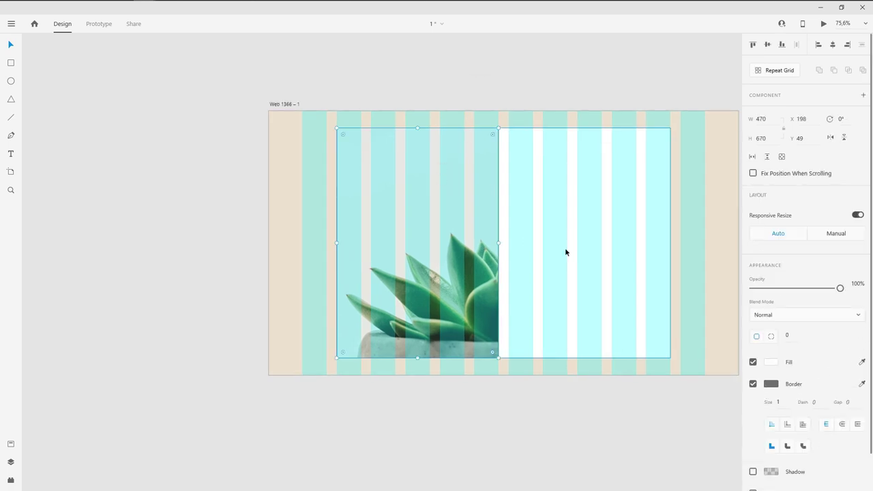
click(753, 385)
click(589, 376)
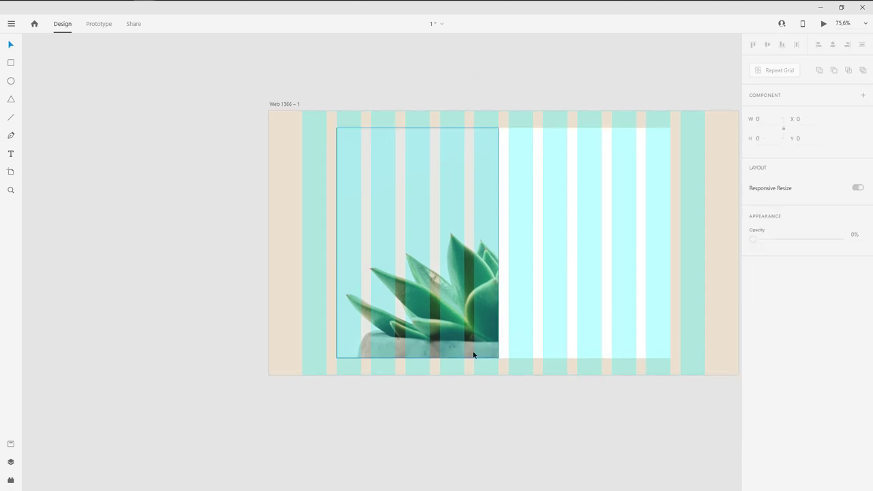
scroll(448, 293, down, 1)
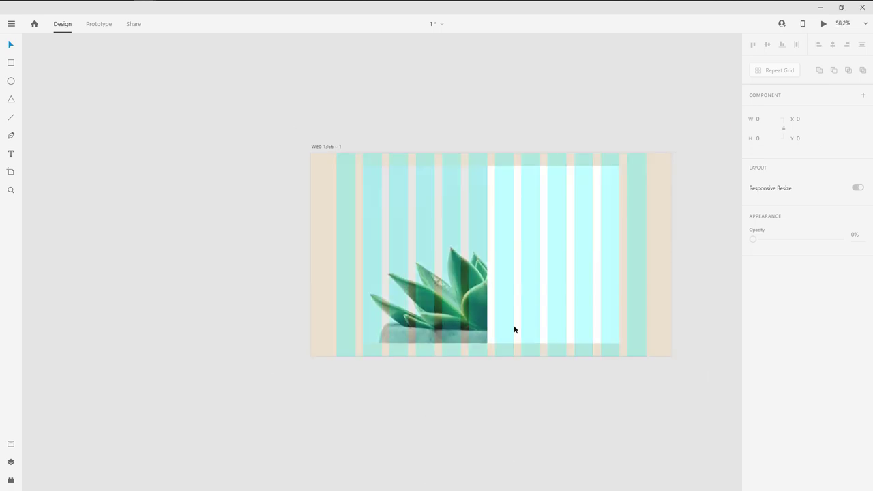
click(262, 216)
Step: Type the heading 'Temukan Tanaman Hias Terbaik Di Sini' on the photo, capitalising Sini
scroll(378, 217, up, 2)
click(465, 245)
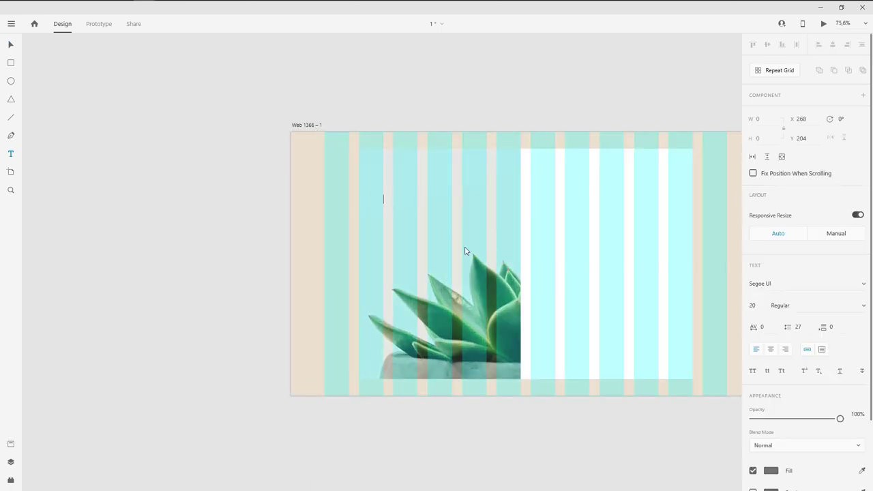
text(Temukan Tanaman Hias T)
text(er)
text(baik )
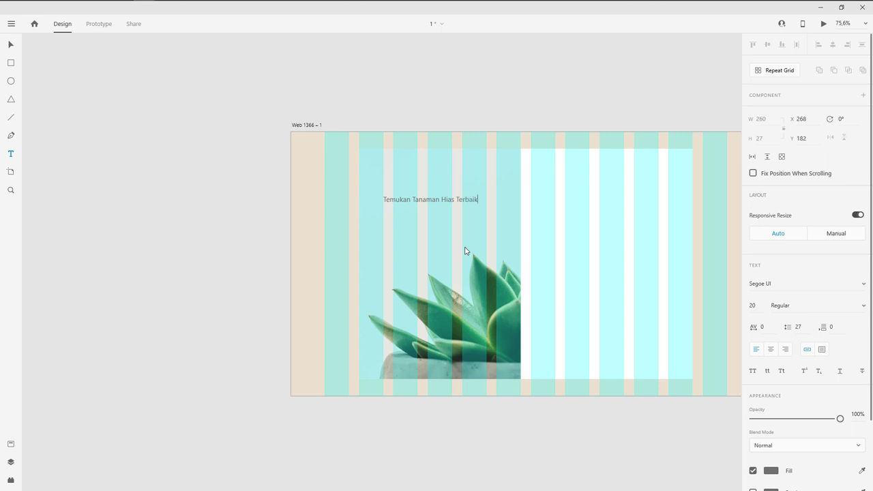
text(Di sin)
click(492, 200)
key(BackSpace)
text(S)
click(11, 45)
Step: Review the layout with the grid toggled, then reselect the heading's font name
scroll(412, 203, up, 2)
scroll(487, 195, up, 2)
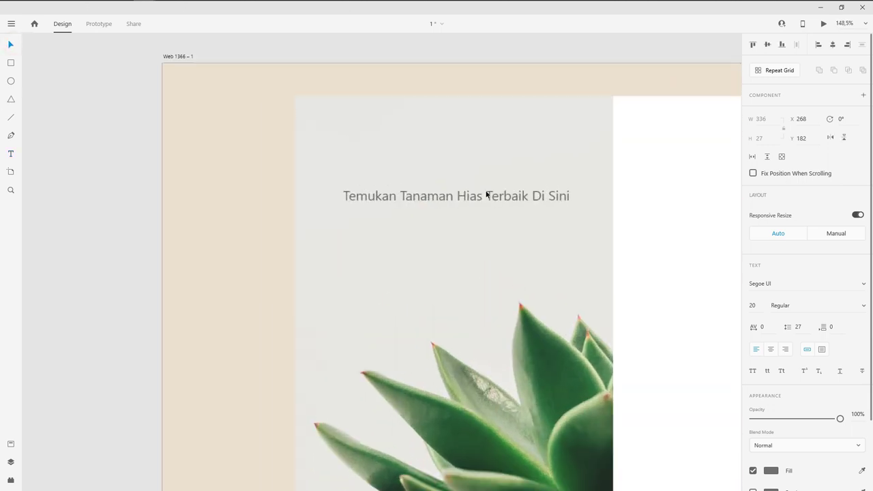
scroll(442, 169, up, 2)
key(ctrl+shift+apostrophe)
scroll(409, 206, up, 2)
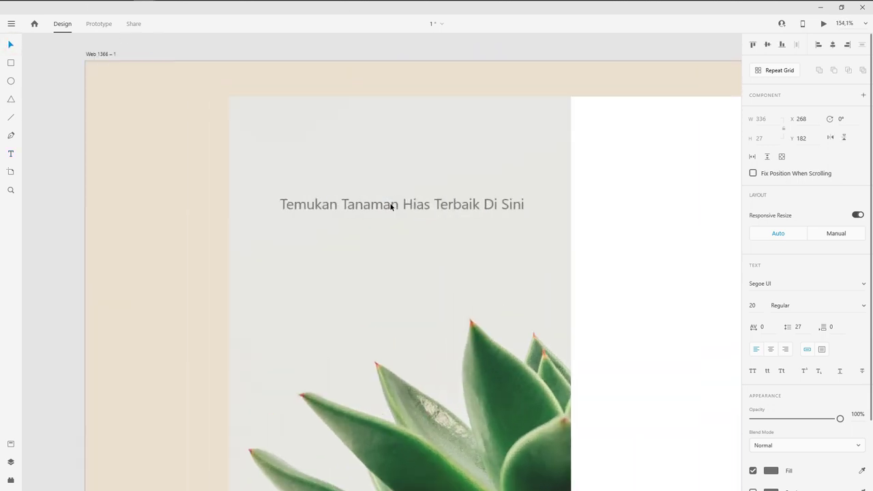
key(ctrl+shift+apostrophe)
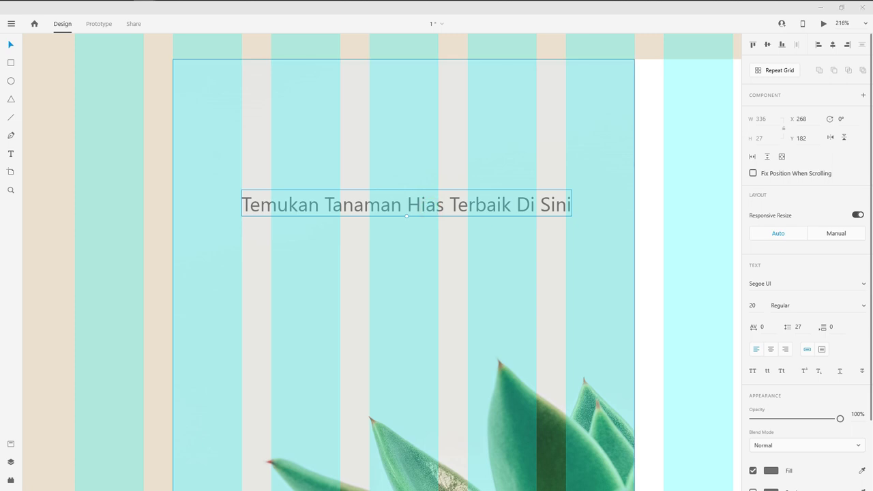
click(545, 217)
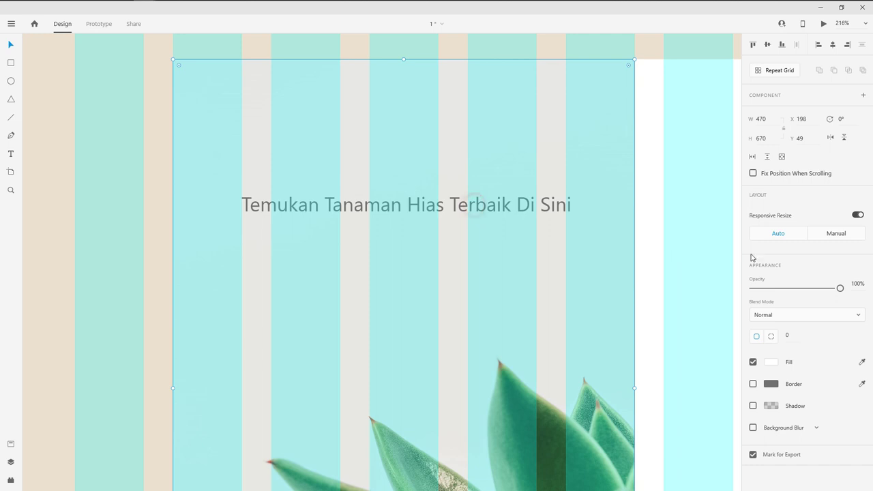
scroll(501, 263, up, 1)
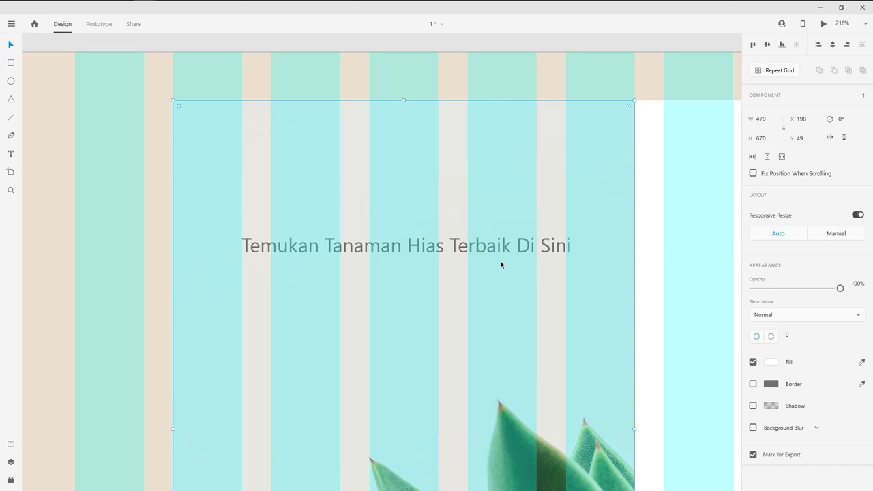
click(478, 246)
key(ctrl+shift+apostrophe)
scroll(703, 218, down, 2)
key(ctrl+shift+apostrophe)
scroll(785, 273, down, 2)
click(787, 212)
Step: Set the heading's font to DM Sans
text(DM)
click(796, 216)
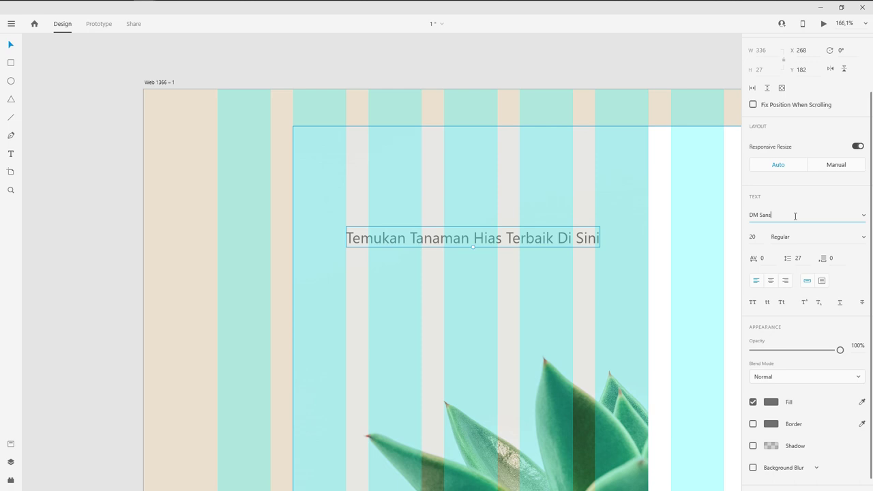
key(Return)
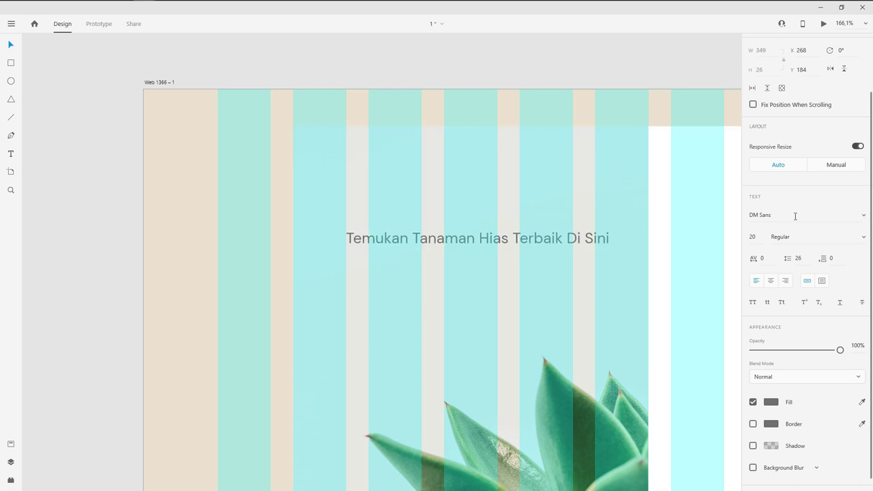
Step: Darken the heading text to #2D2D2D and add that colour to the document Assets
click(771, 402)
drag(668, 388, 634, 407)
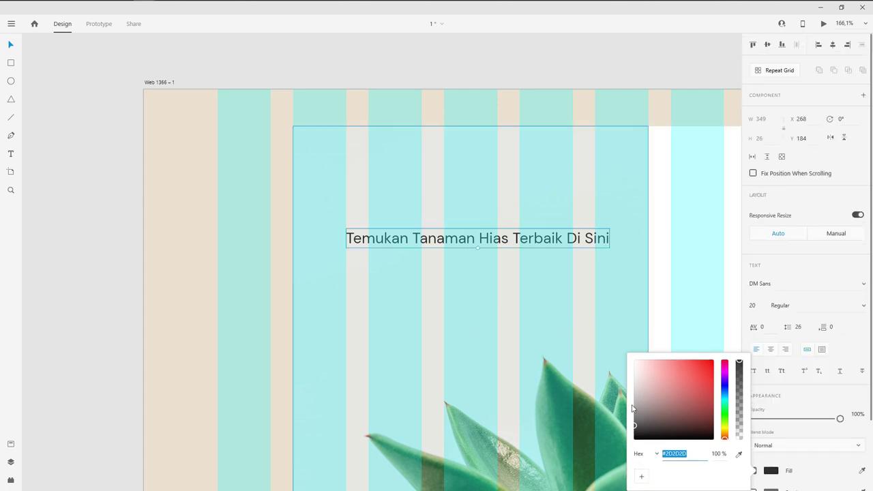
click(644, 474)
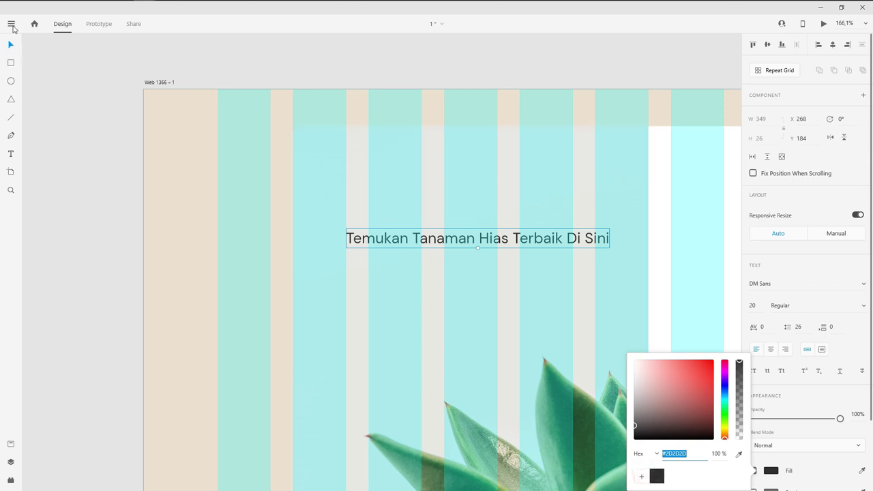
click(11, 445)
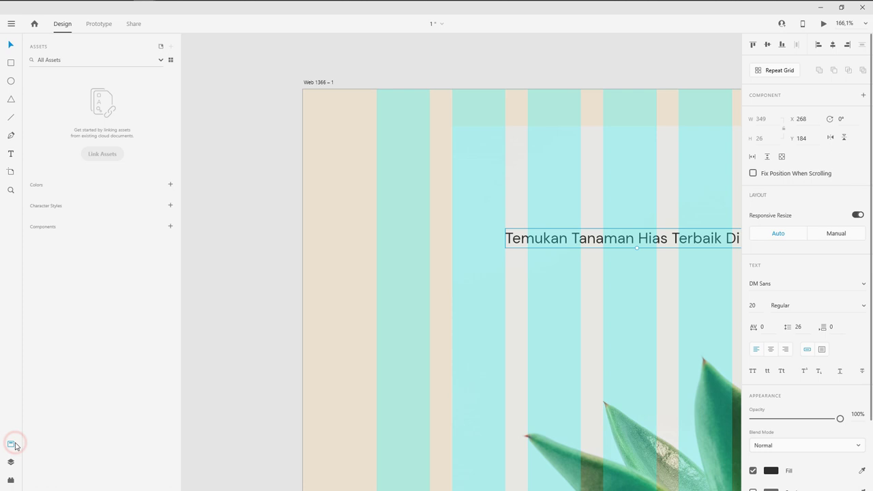
click(171, 184)
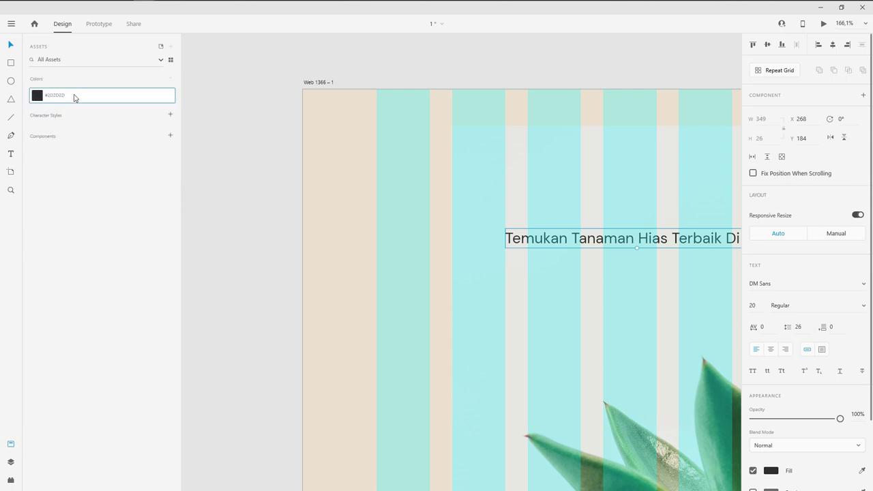
Step: Recheck the heading fill, pan the view and reselect the heading's font size
click(771, 471)
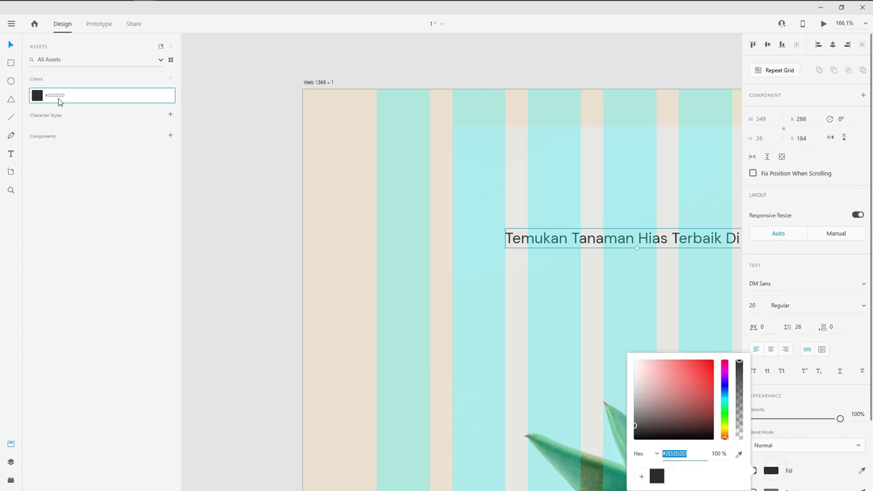
click(227, 199)
drag(639, 199, 441, 206)
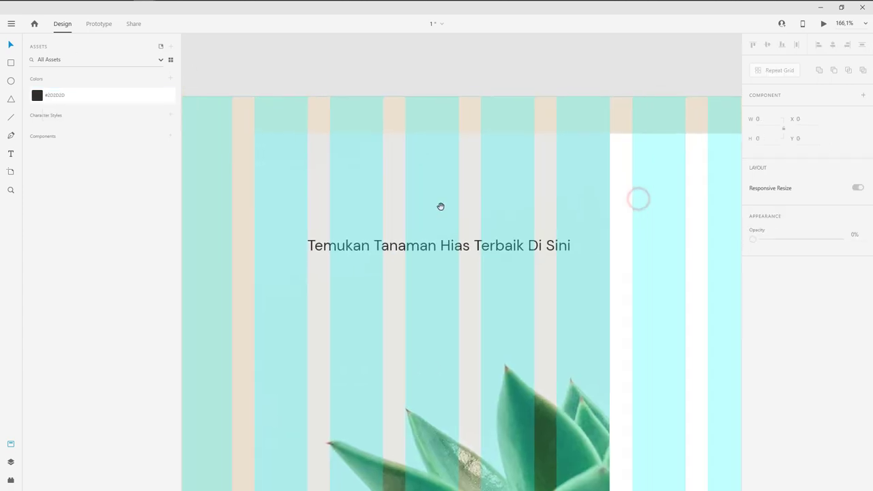
click(441, 242)
click(753, 305)
Step: Set the heading to font size 28 and Bold weight
text(28)
key(Return)
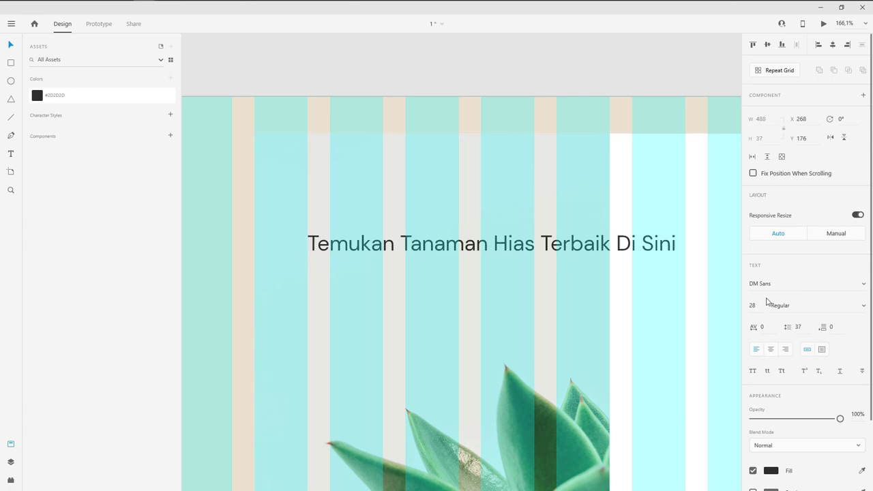
click(815, 307)
text(Bold)
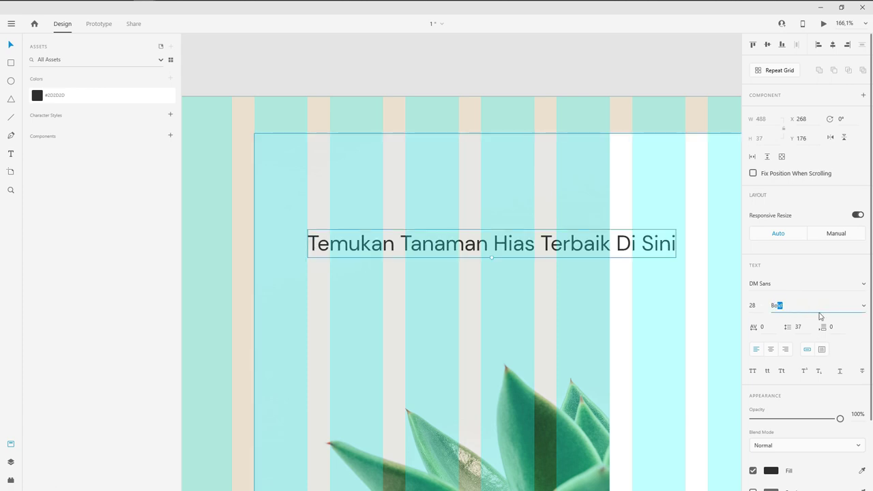
key(Return)
Step: Make the heading a fixed-width box about 330 wide so it wraps onto two lines
click(606, 235)
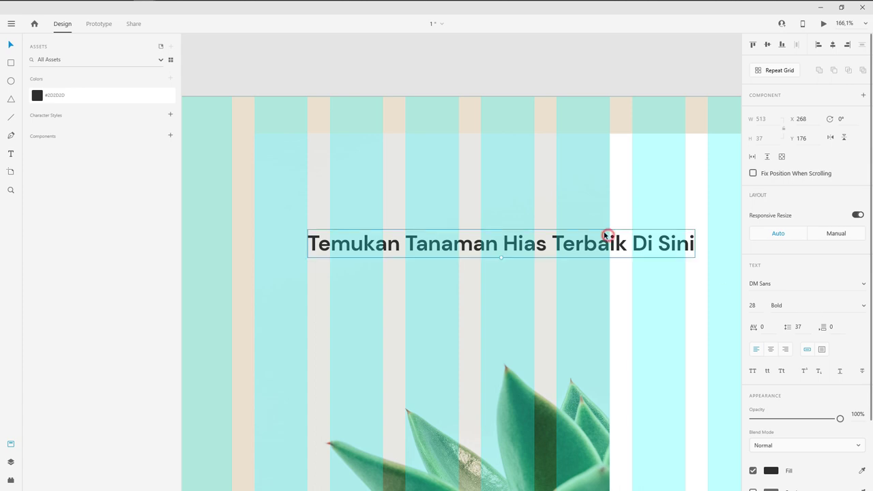
scroll(605, 235, down, 3)
scroll(461, 217, up, 3)
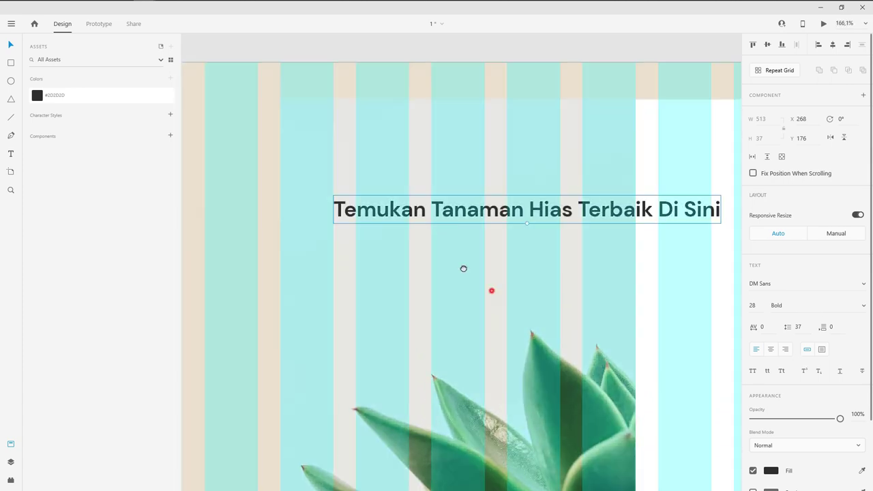
drag(463, 268, 426, 237)
click(823, 350)
mouse_move(683, 192)
mouse_down()
mouse_move(547, 231)
mouse_move(549, 223)
mouse_up()
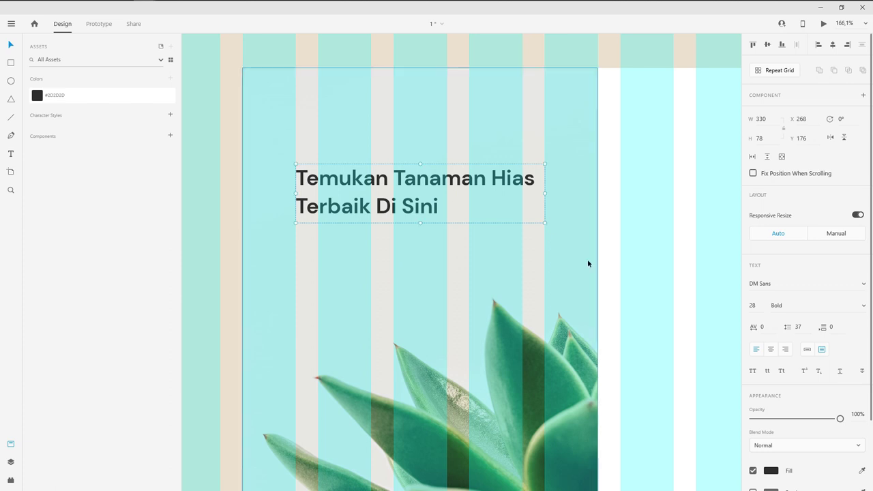
scroll(417, 220, up, 5)
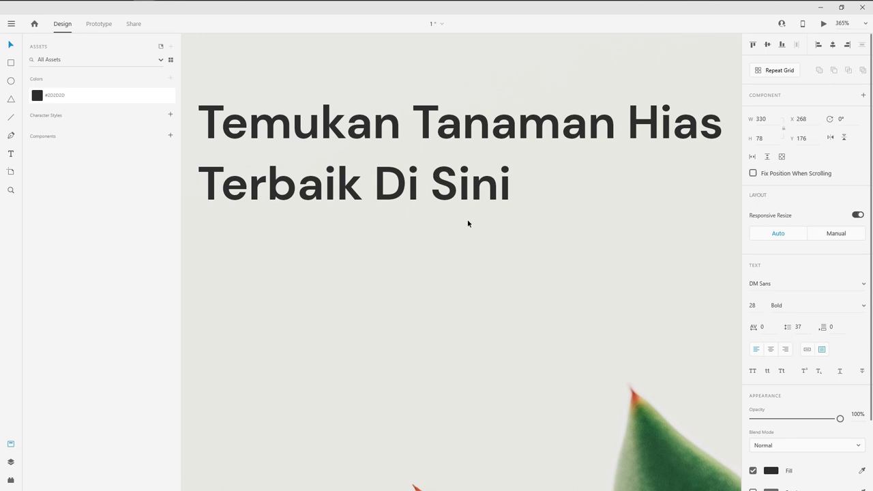
drag(468, 220, 468, 214)
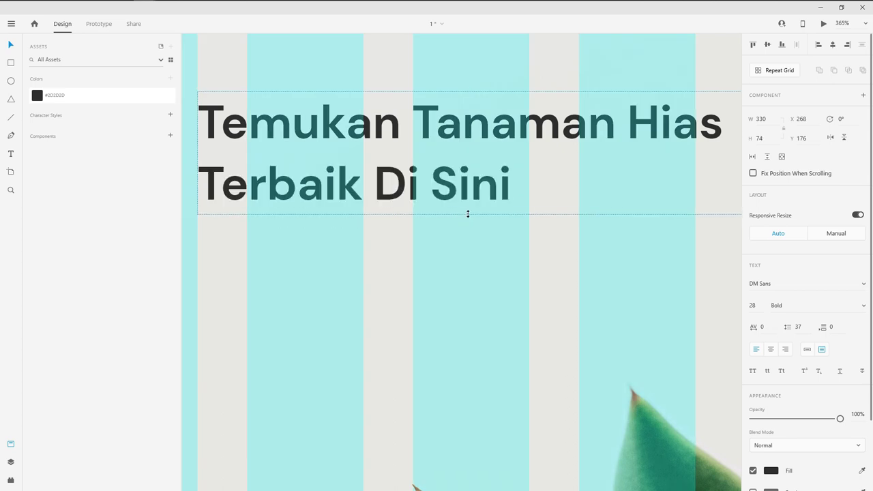
scroll(494, 208, down, 5)
click(280, 162)
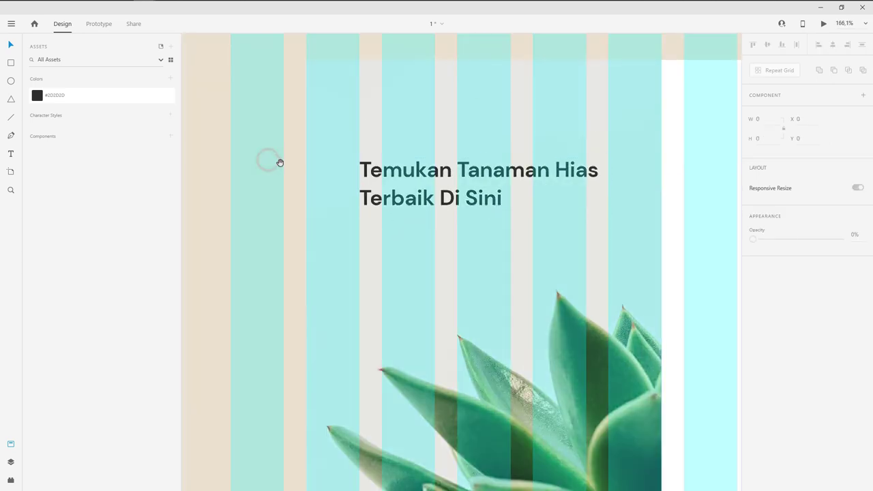
scroll(438, 251, down, 3)
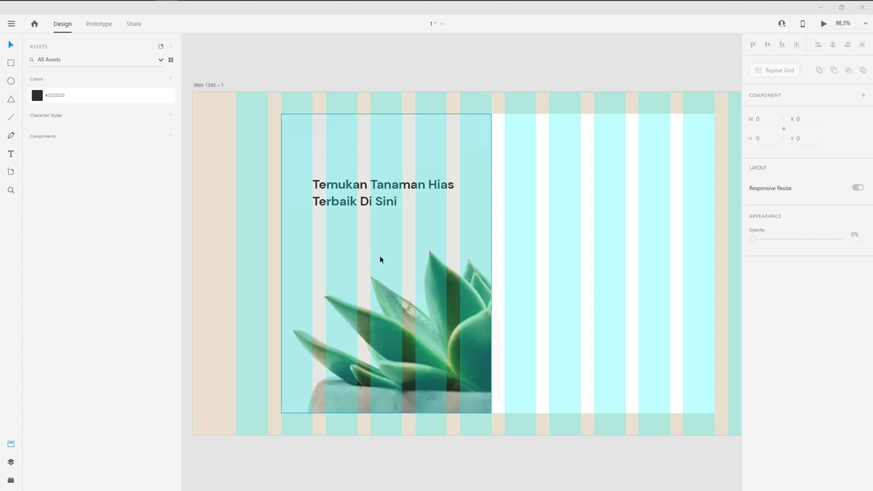
Step: Add a text area below the heading with the pasted description about 1.000 ++ plant types
click(11, 154)
mouse_move(313, 223)
mouse_down()
mouse_move(462, 265)
mouse_move(461, 271)
mouse_up()
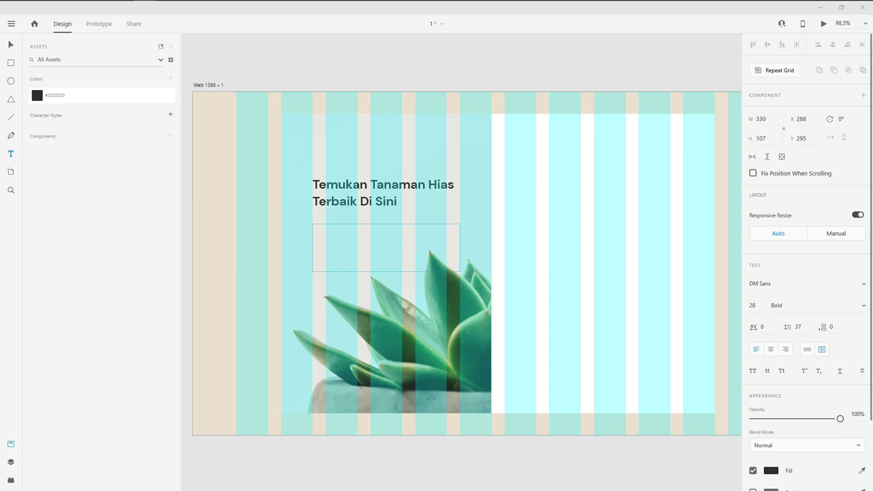
text(Dapatkan rekomendasi 1.000 ++ jenis tanaman hias dengan kualitas terbaik!)
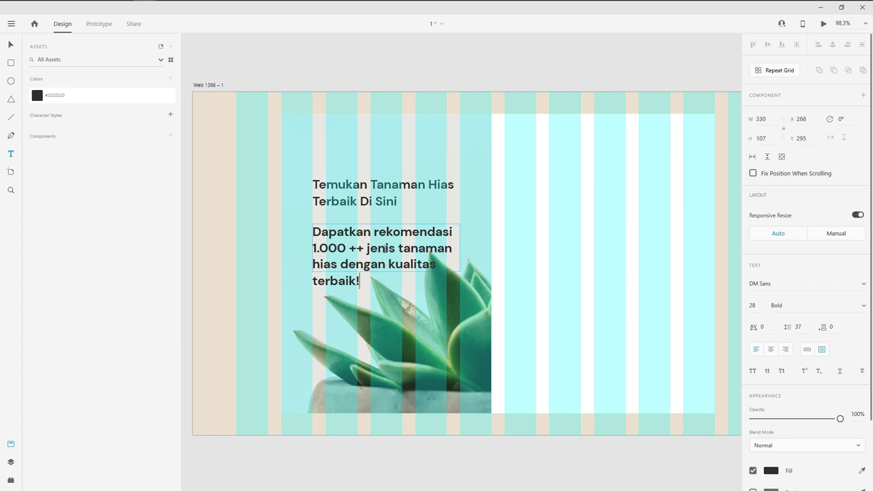
click(11, 45)
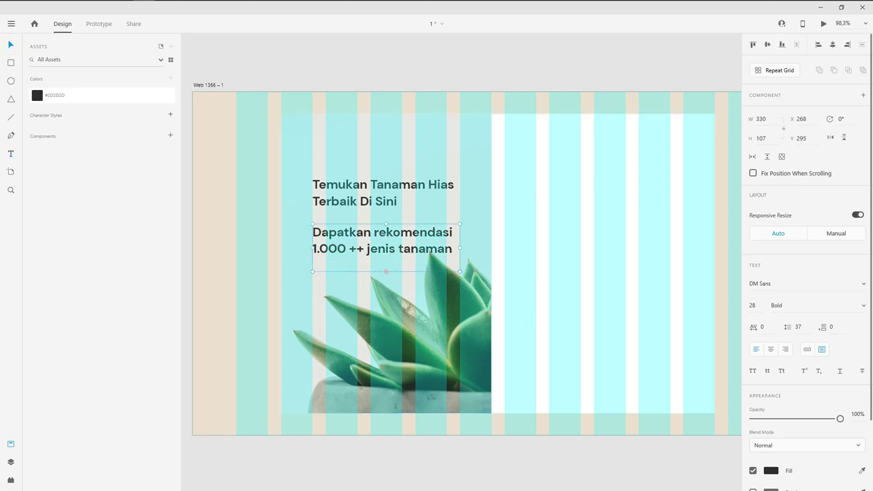
Step: Format the paragraph as size 16, Regular weight, line spacing 26
click(755, 305)
key(BackSpace)
text(16)
key(Return)
click(806, 306)
text(Regular)
key(Return)
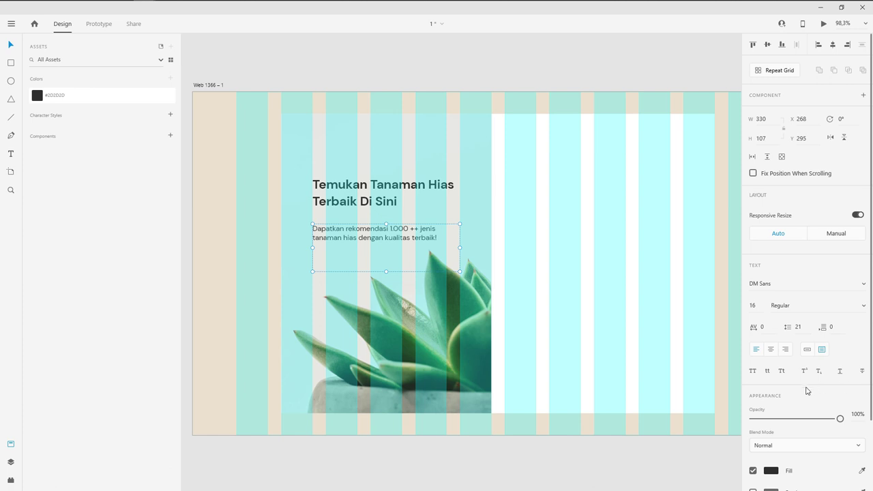
click(796, 327)
text(3)
key(Return)
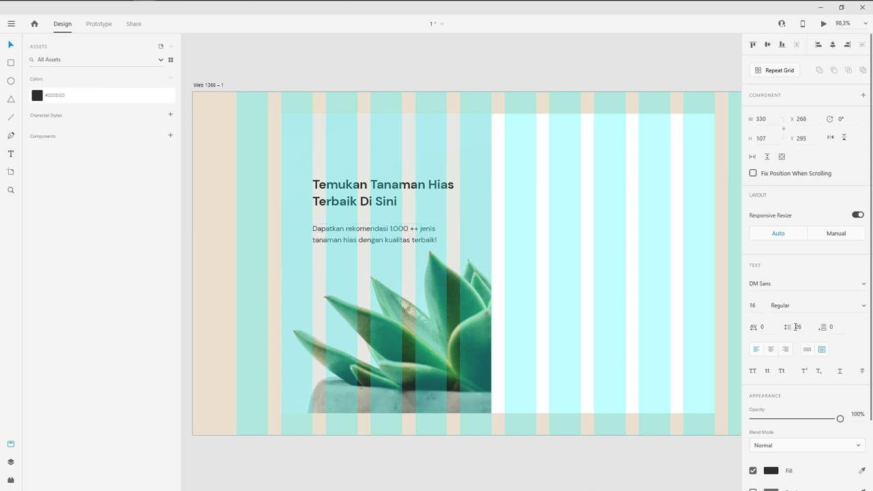
click(530, 52)
ctrl+scroll(394, 187, up, 3)
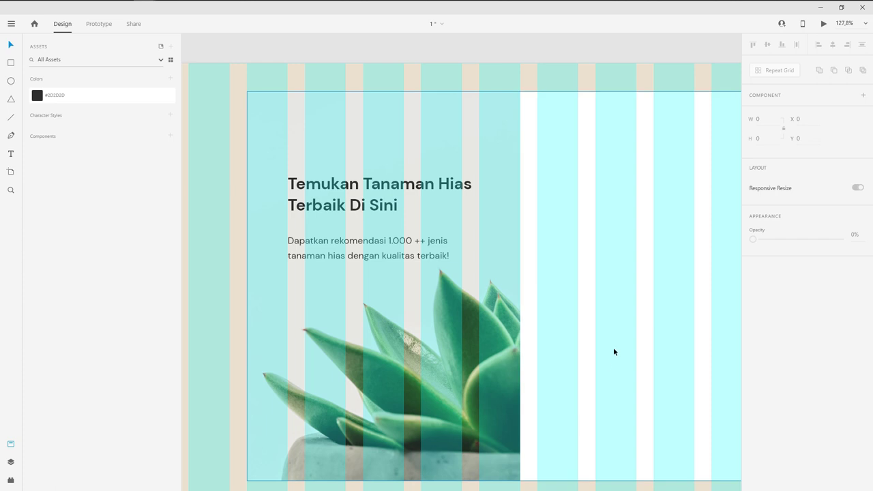
click(670, 59)
Step: Type the heading 'Daftar di Tunasku' on the white right half of the artboard
click(707, 53)
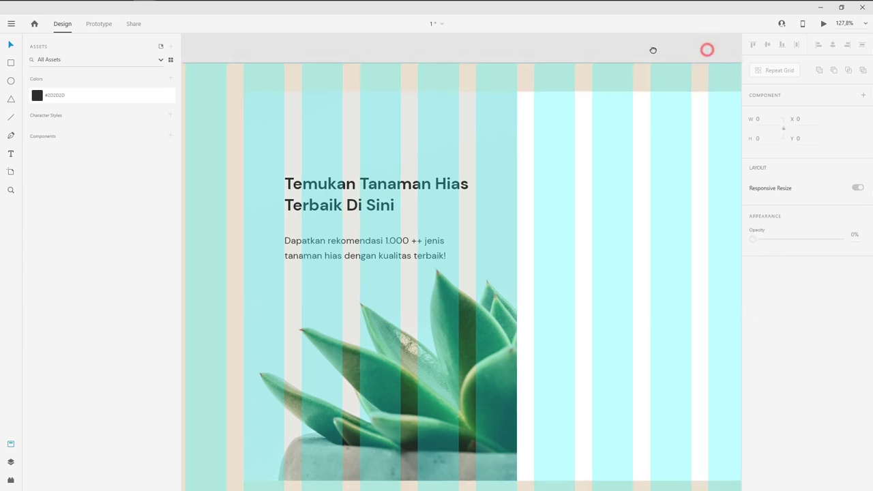
key(ctrl+0)
key(ctrl+shift+apostrophe)
key(ctrl+shift+apostrophe)
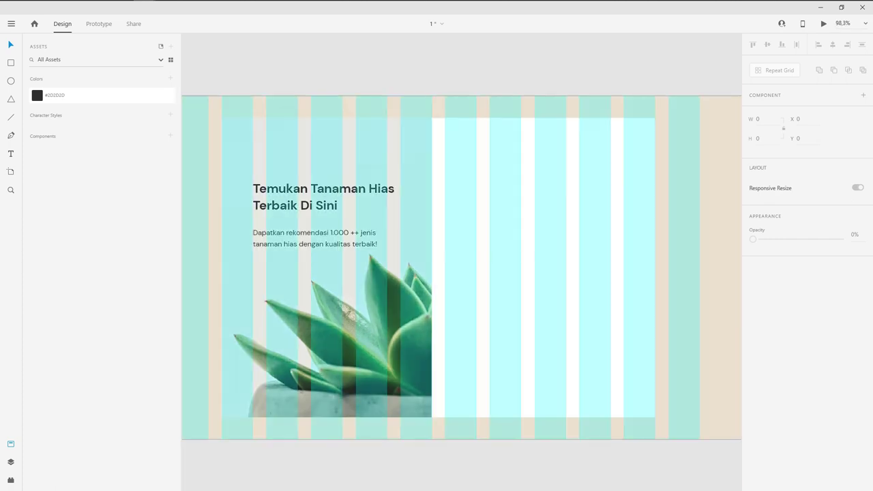
click(11, 154)
click(476, 151)
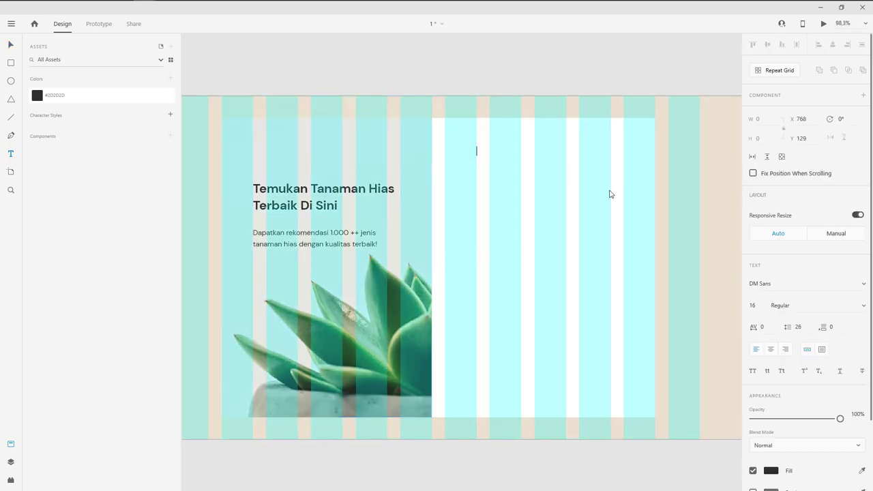
text(F)
key(BackSpace)
text(Daftar di Tu)
text(nas)
text(ku)
click(16, 41)
Step: Move the 'Daftar di Tunasku' heading slightly left and down in the panel
click(420, 92)
scroll(524, 175, up, 2)
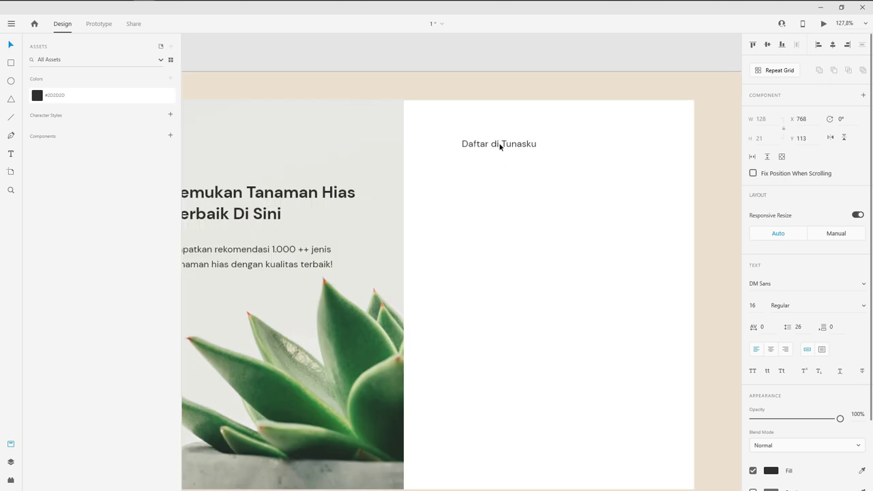
click(508, 145)
drag(526, 143, 511, 154)
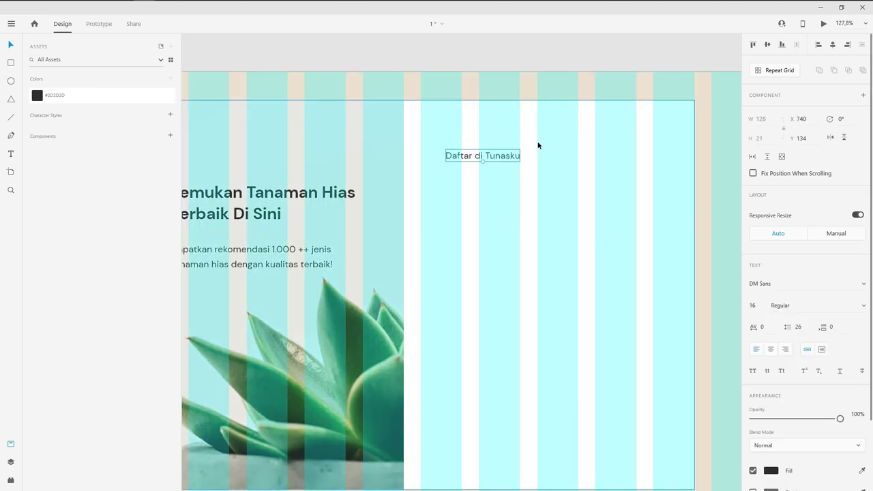
Step: Set the heading to font size 32 and Bold weight
click(770, 285)
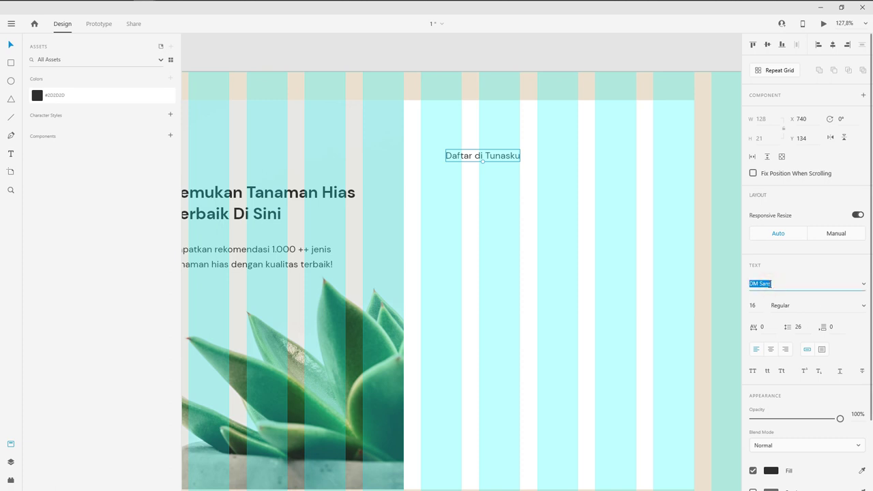
click(753, 306)
text(32)
key(Return)
click(817, 305)
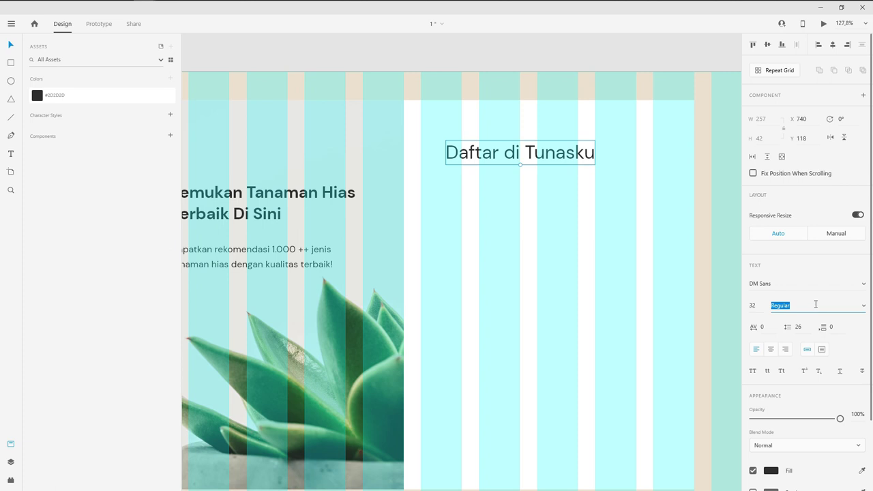
text(Bold)
key(Return)
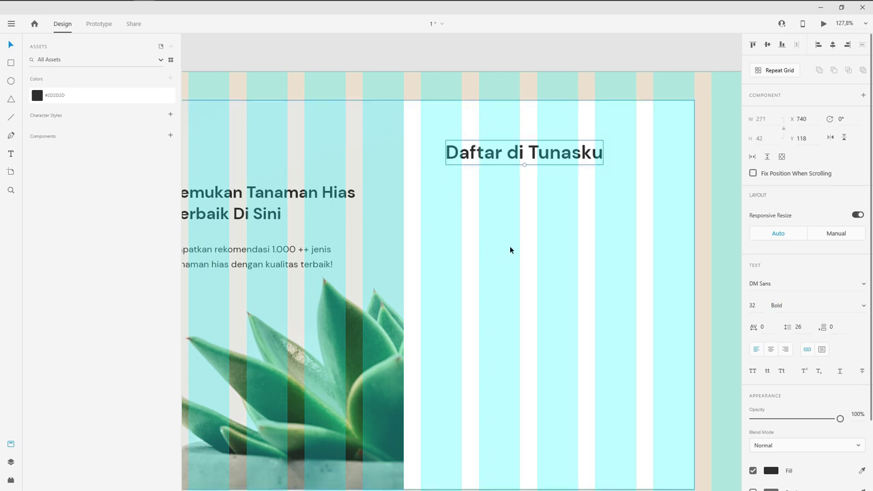
click(478, 156)
Step: Position the heading near the top of the right panel at X 738, Y 129
mouse_move(499, 160)
mouse_down()
mouse_move(503, 115)
mouse_move(490, 115)
mouse_up()
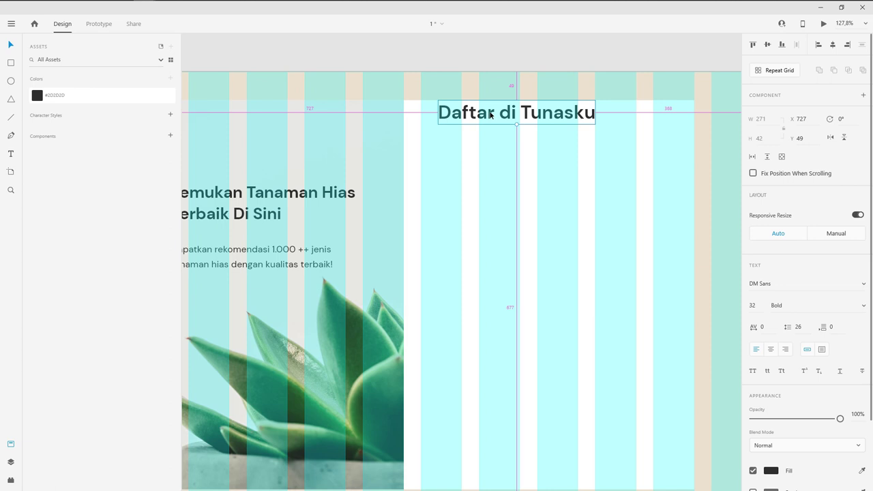
mouse_move(490, 114)
mouse_down()
mouse_move(491, 193)
mouse_move(499, 126)
mouse_up()
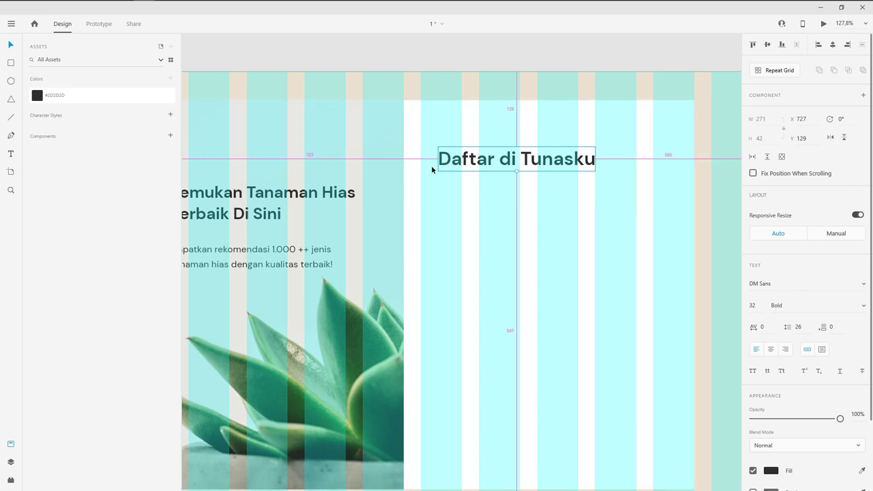
drag(452, 160, 424, 162)
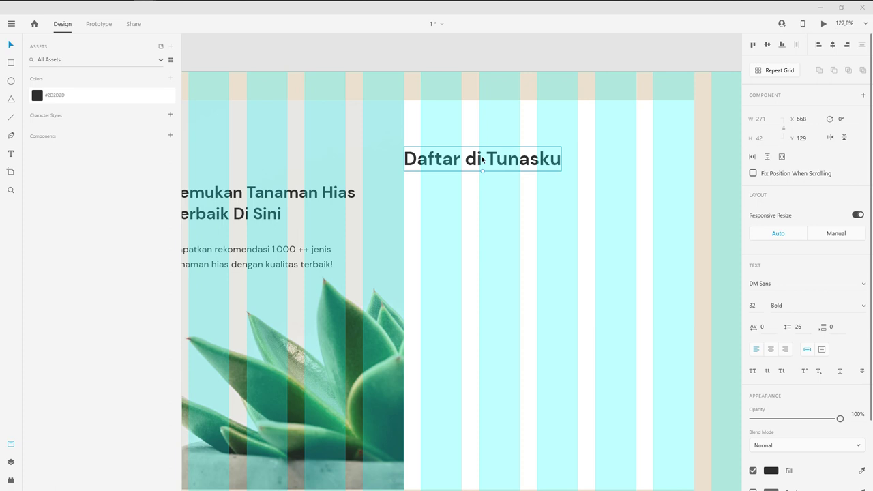
key(ctrl+z)
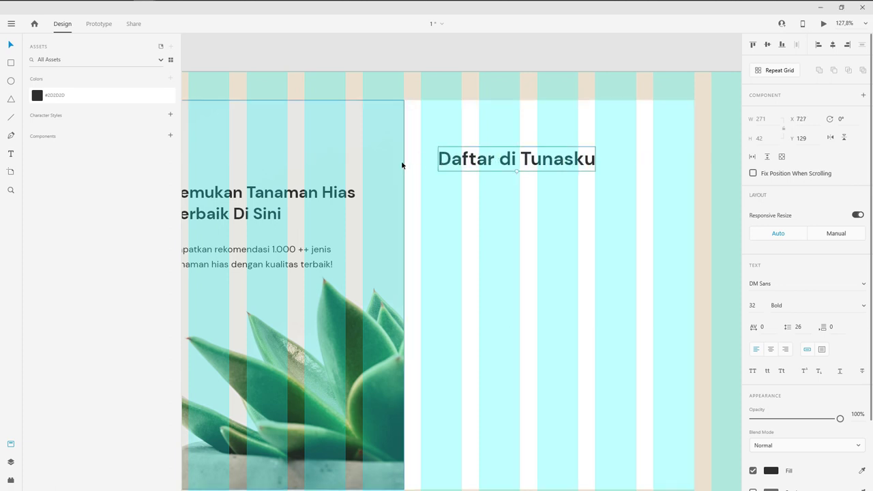
key(Right)
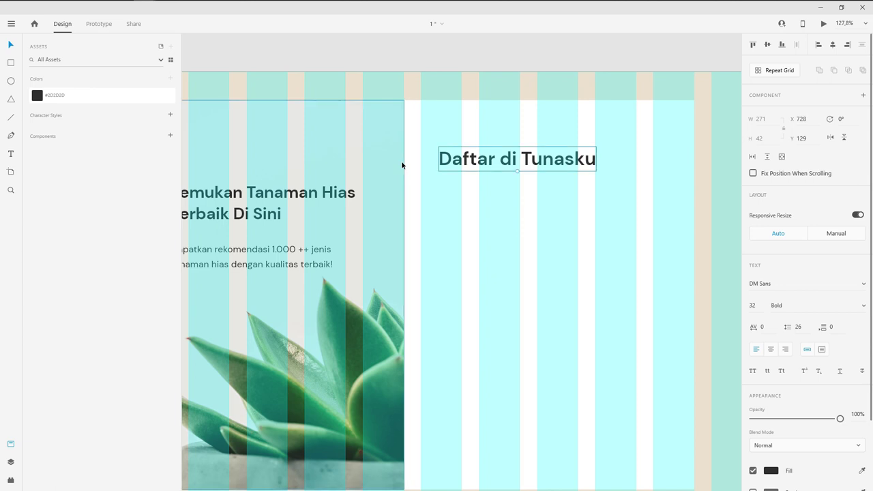
key(shift+Right)
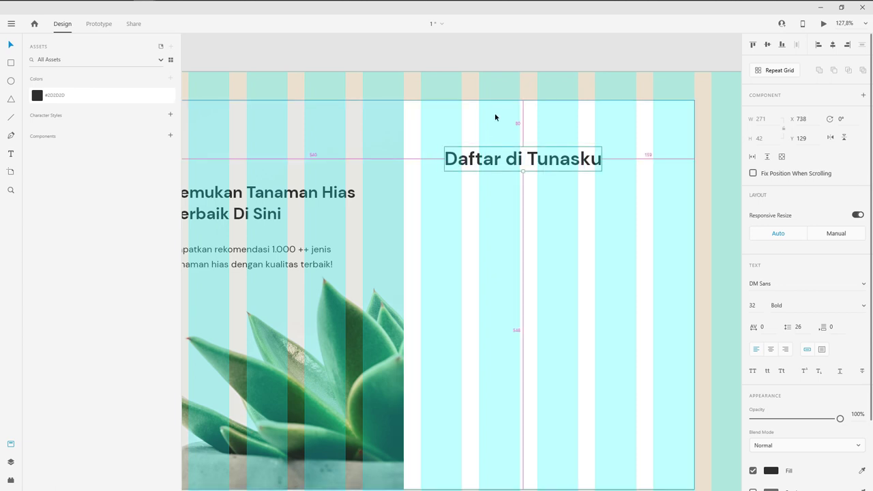
key(ctrl+0)
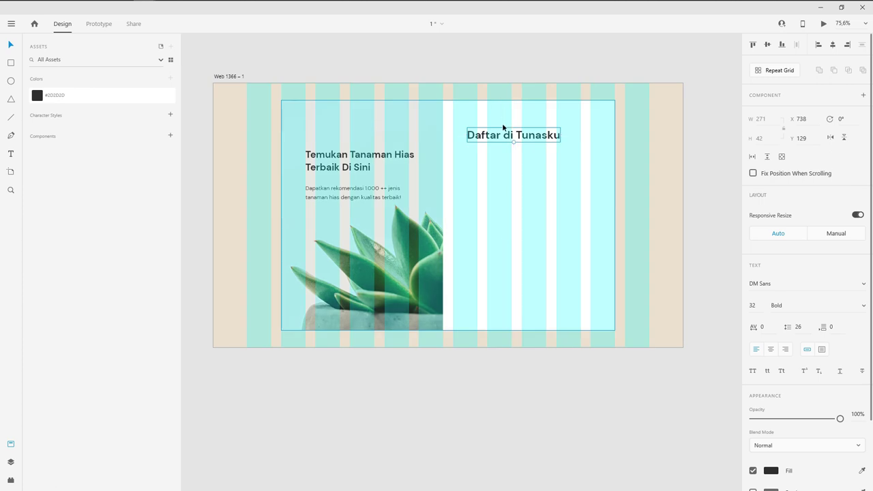
scroll(500, 121, up, 2)
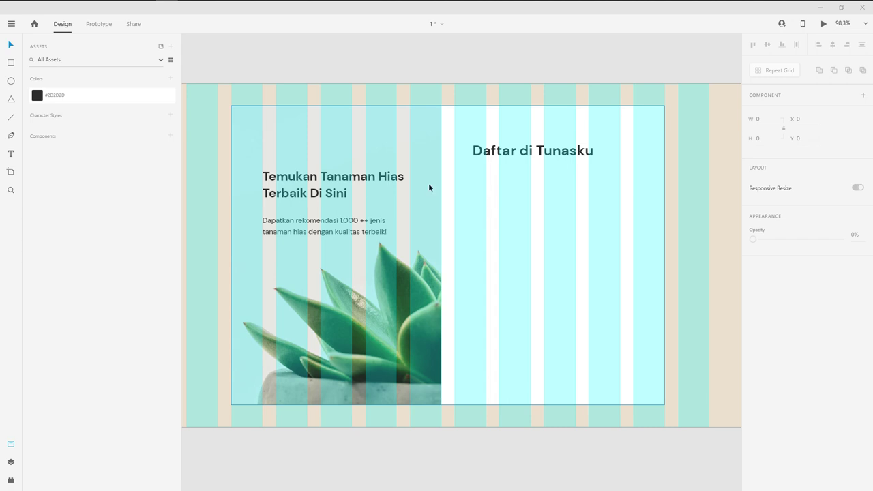
Step: Copy the left paragraph under the heading and retype it as 'Daftar dengan sosial media'
scroll(506, 174, up, 2)
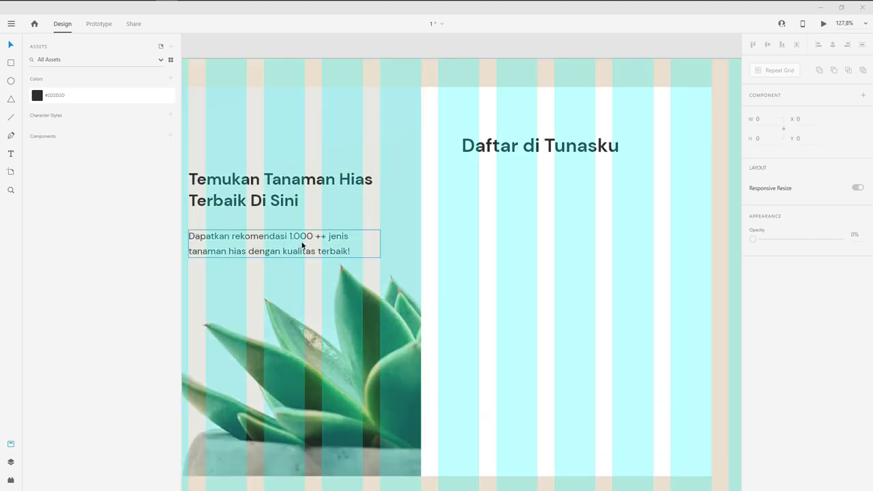
click(276, 242)
drag(232, 239, 506, 178)
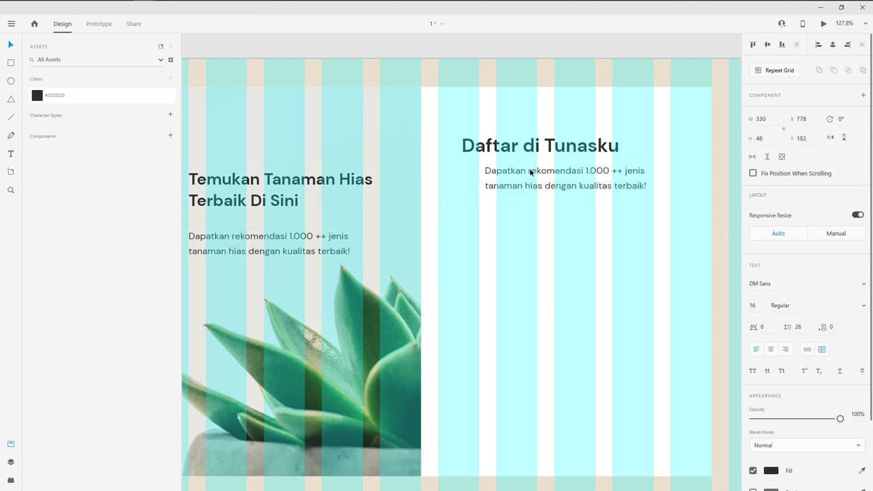
double_click(506, 176)
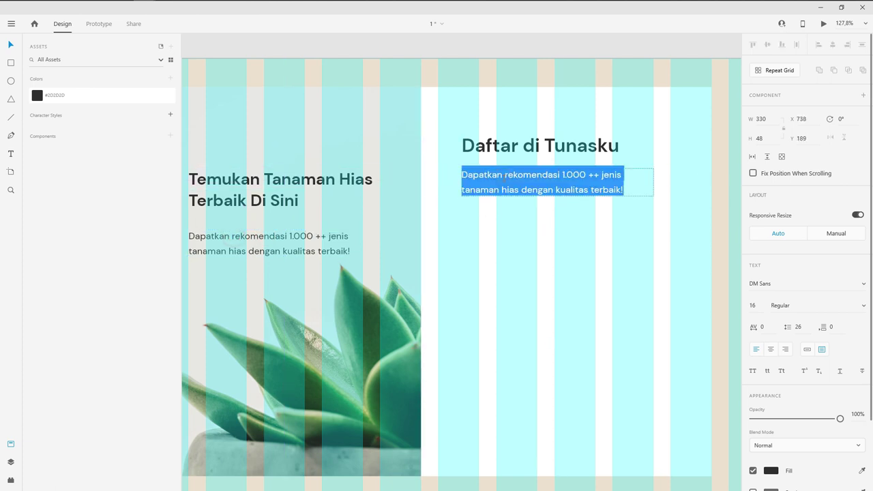
text(Daftar dengan )
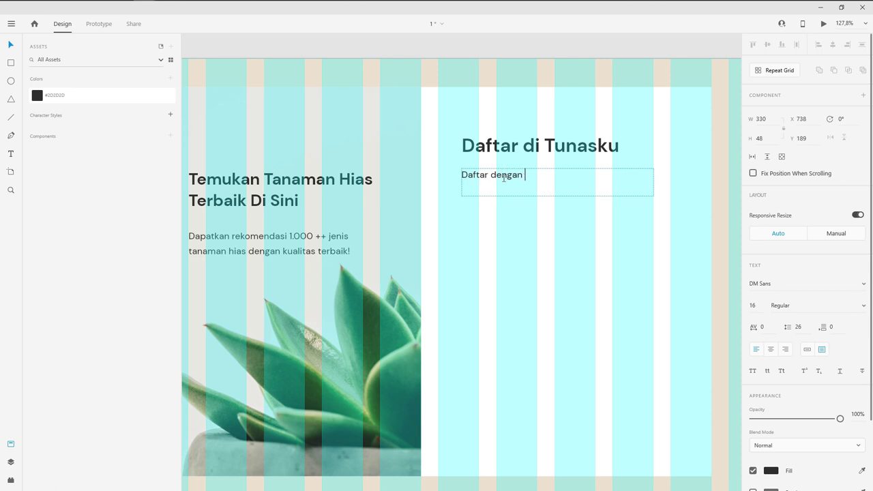
text(sosial media)
click(648, 144)
Step: Set the subtitle text box to auto width and adjust its position
click(808, 350)
scroll(540, 207, up, 3)
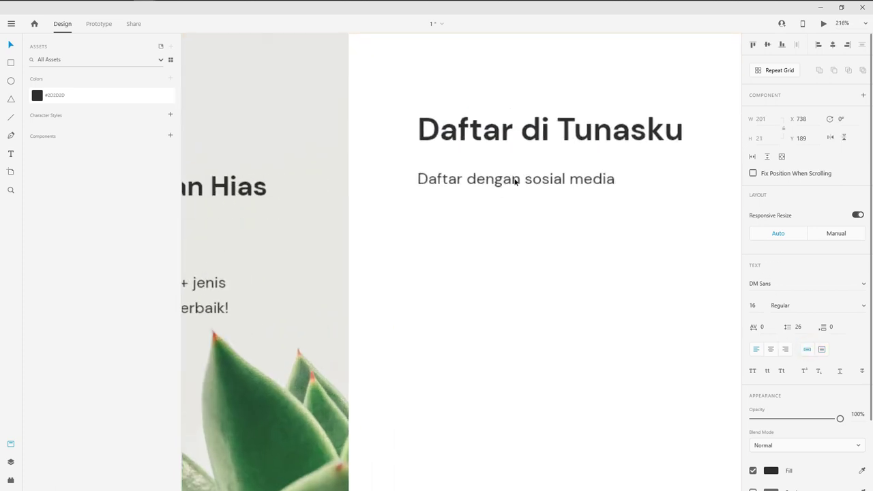
key(ctrl+shift+apostrophe)
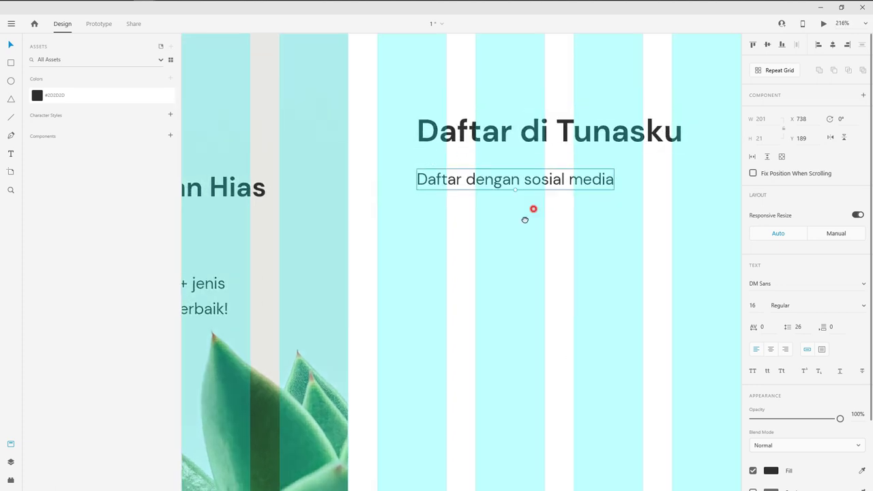
drag(525, 220, 509, 241)
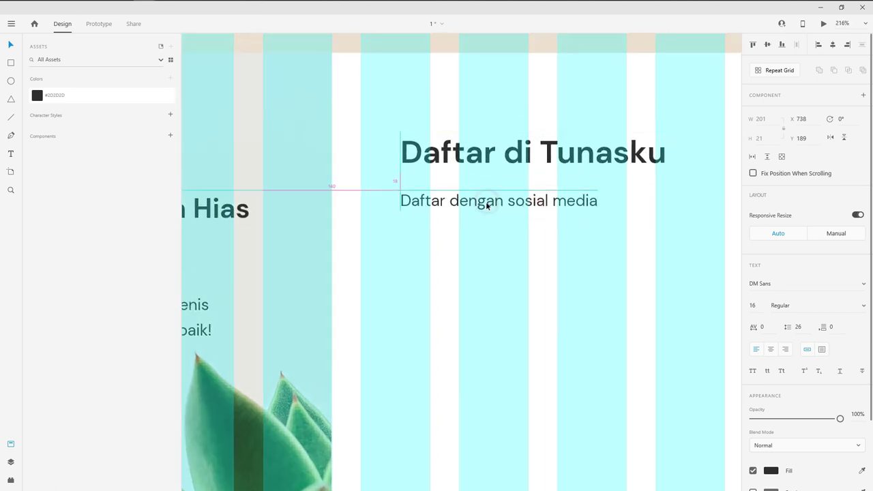
Step: Draw a 170×50 rectangle below the 'Daftar dengan sosial media' subtitle
click(10, 63)
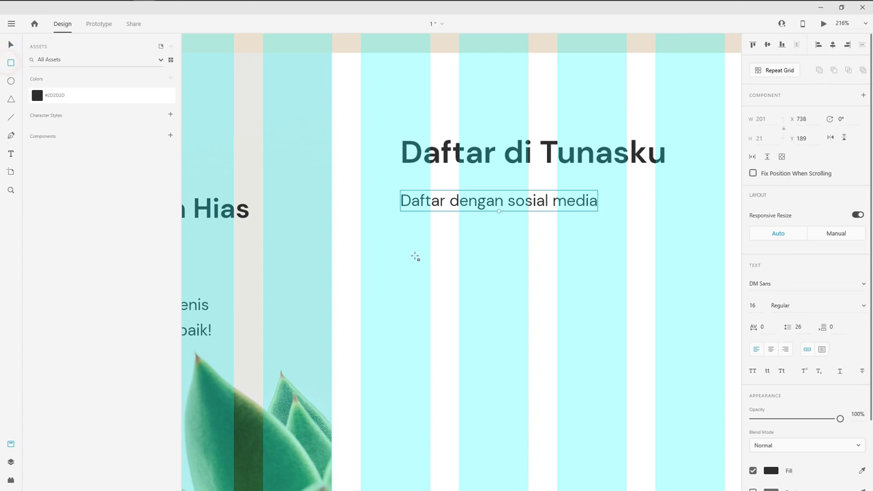
mouse_move(384, 228)
mouse_down()
mouse_move(518, 285)
mouse_move(554, 266)
mouse_up()
drag(468, 268, 466, 277)
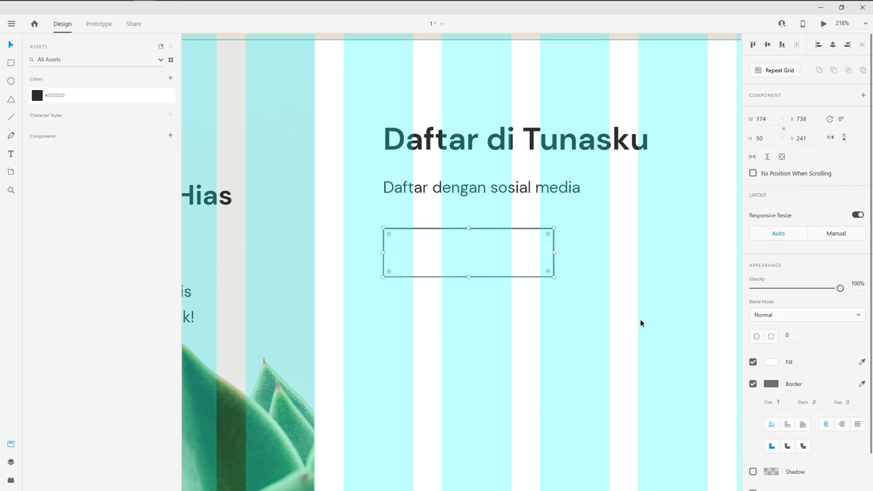
drag(553, 252, 550, 252)
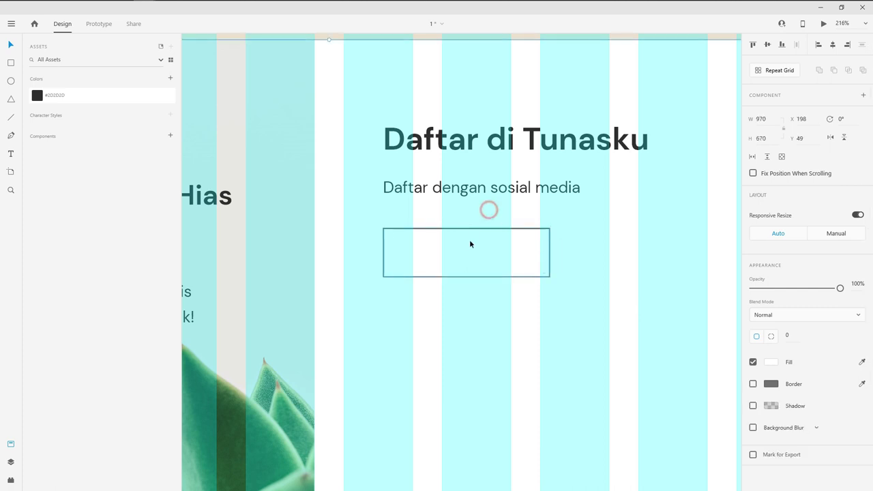
click(536, 325)
scroll(508, 316, down, 1)
scroll(560, 176, up, 1)
scroll(355, 271, up, 1)
scroll(364, 222, up, 2)
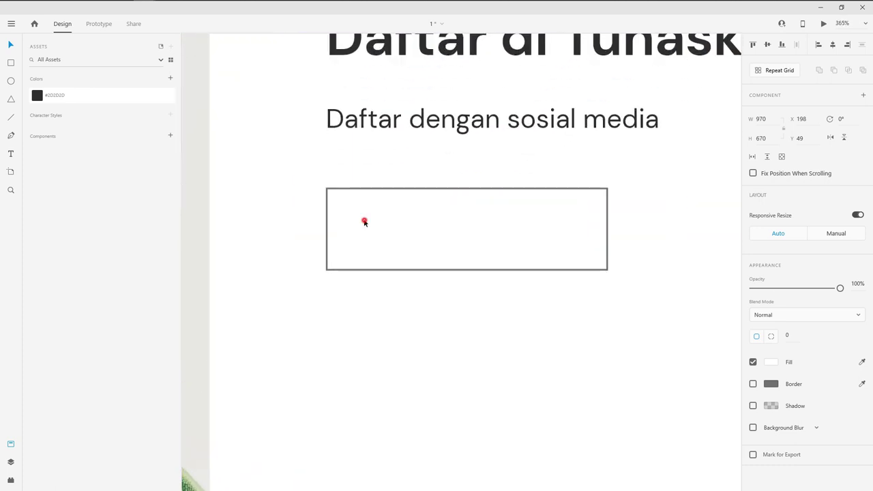
Step: Give the rectangle a corner radius of 6
click(364, 222)
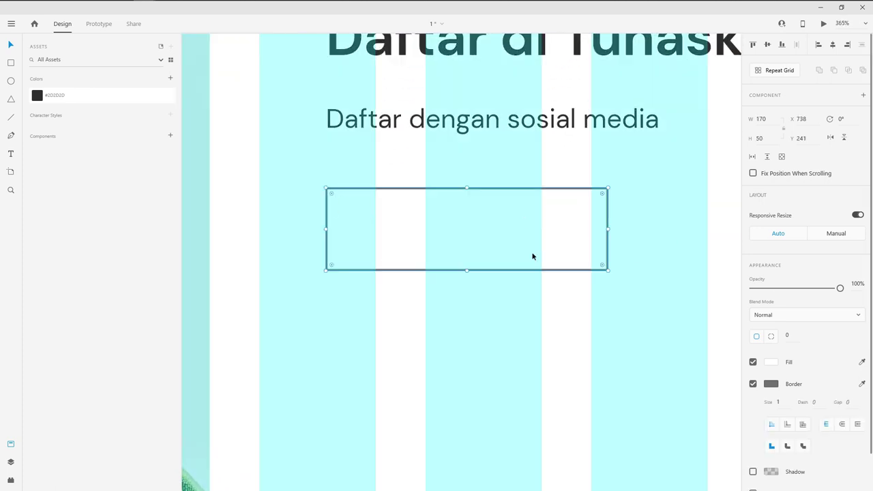
scroll(785, 338, down, 1)
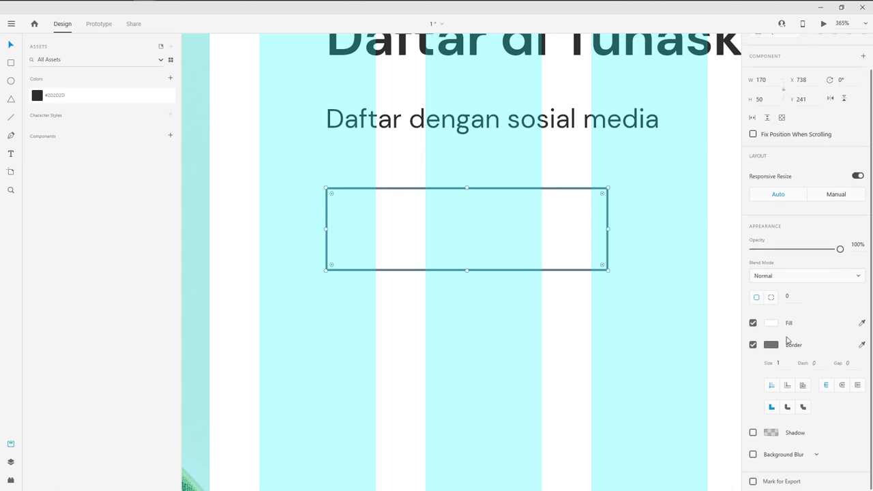
click(789, 296)
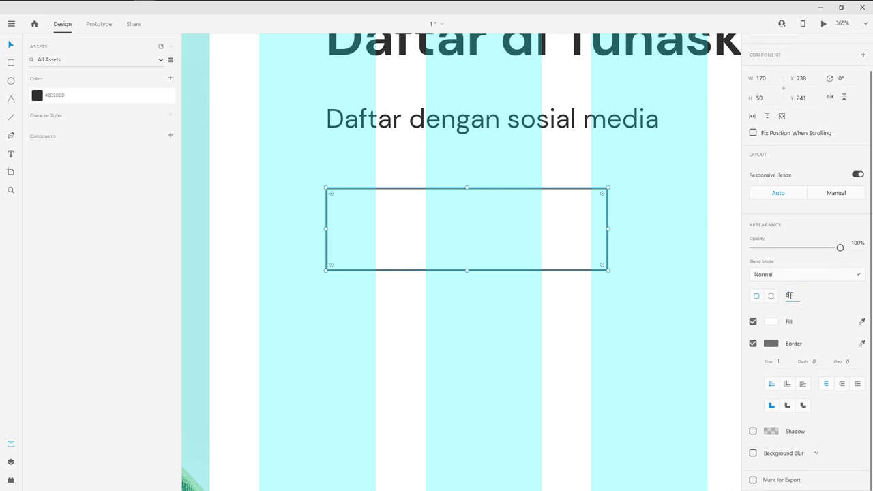
text(6)
Step: Fill the rounded box with blue #385998 and remove its border
click(498, 198)
click(545, 190)
click(769, 365)
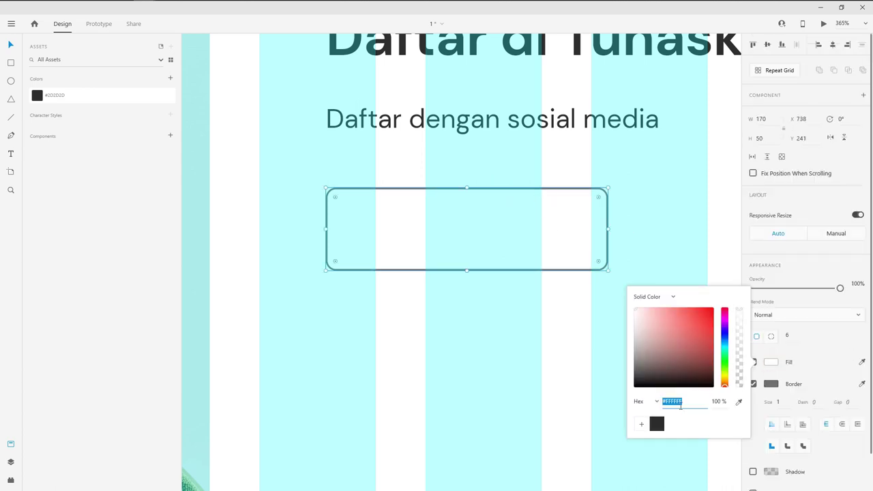
text(#3B5998)
key(Return)
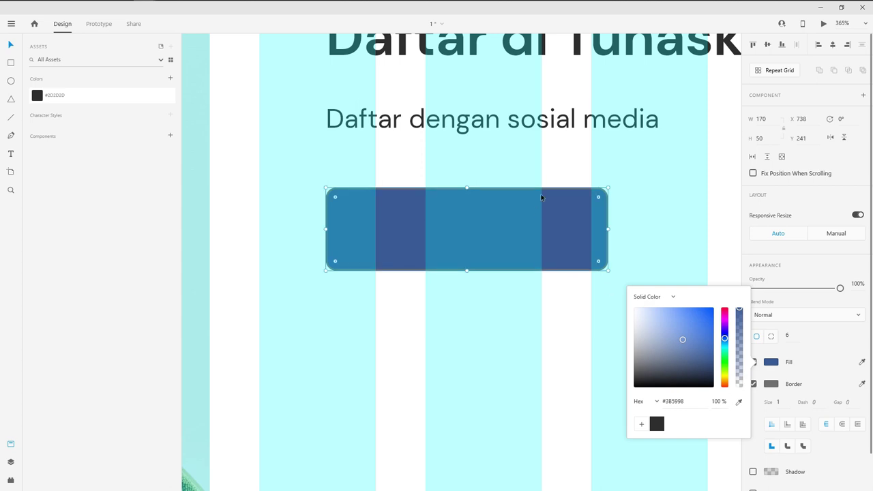
click(541, 198)
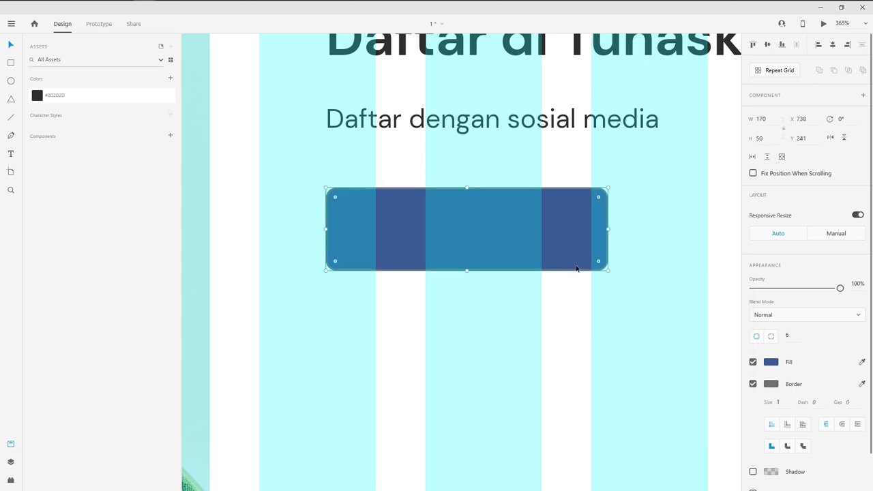
click(754, 384)
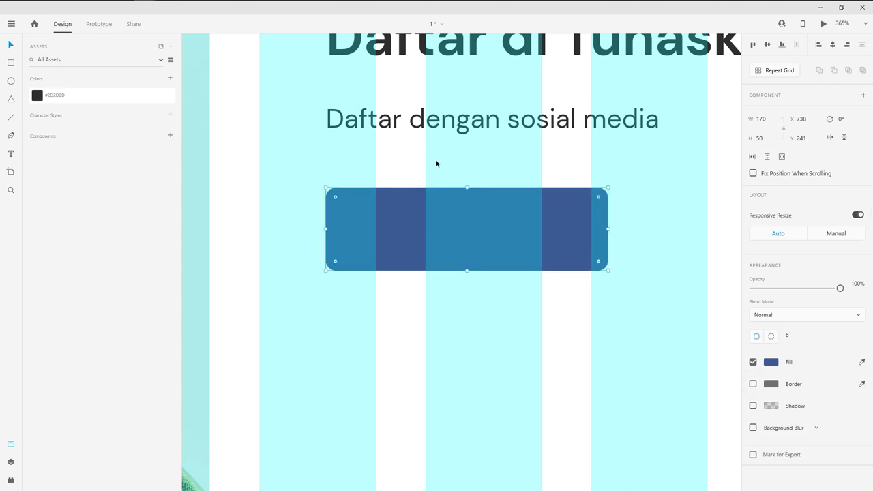
drag(437, 164, 479, 164)
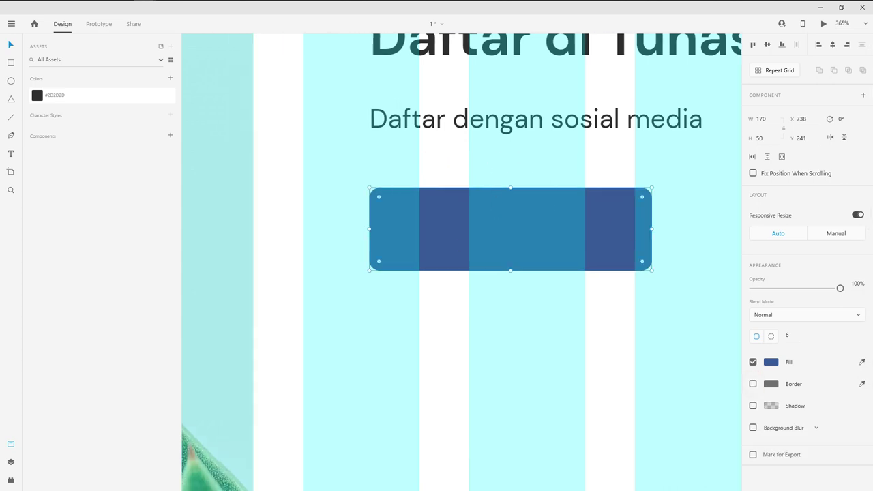
Step: Create a 'FACEBOOK' text label and move it onto the blue button
click(496, 122)
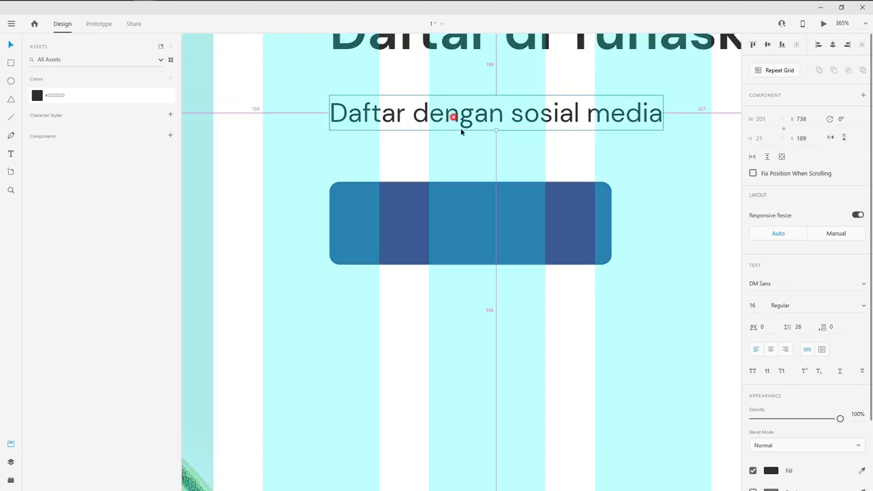
drag(453, 121, 504, 227)
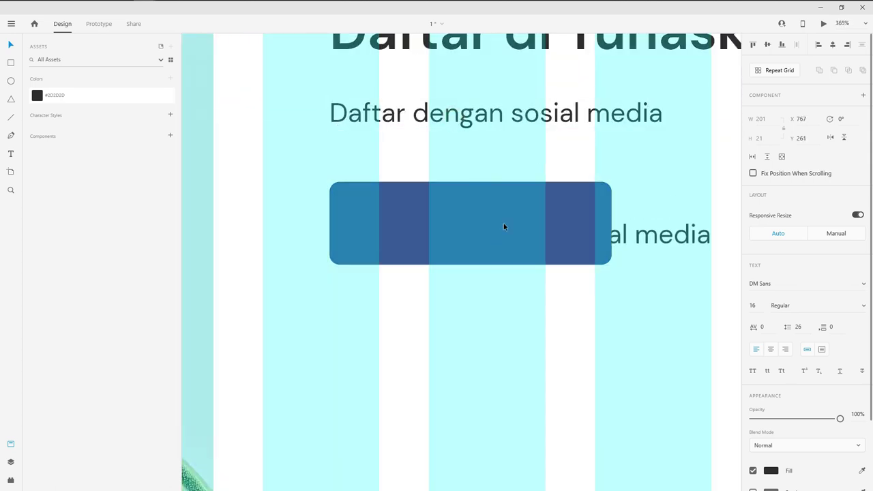
key(ctrl+z)
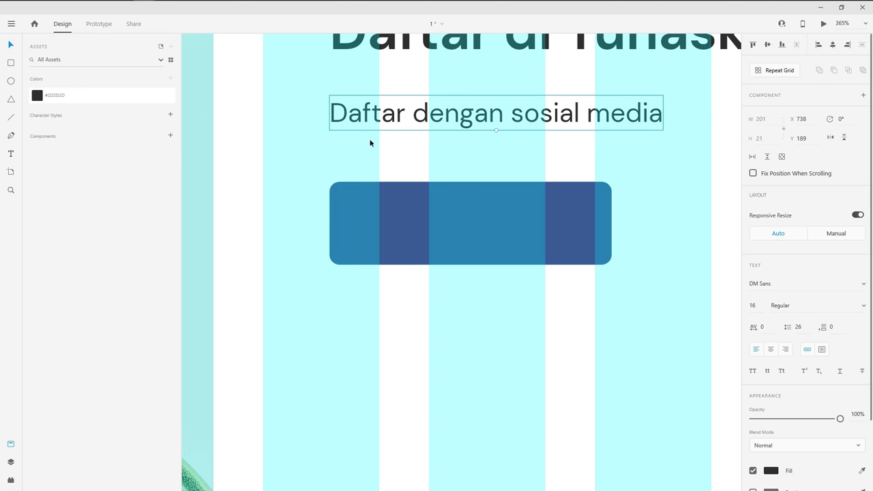
key(t)
click(451, 161)
text(FACEBOOK)
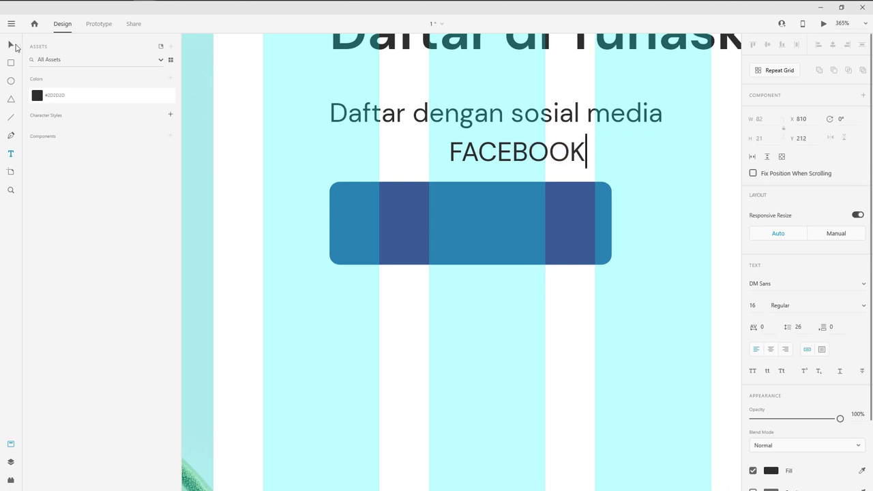
click(12, 45)
drag(510, 161, 483, 225)
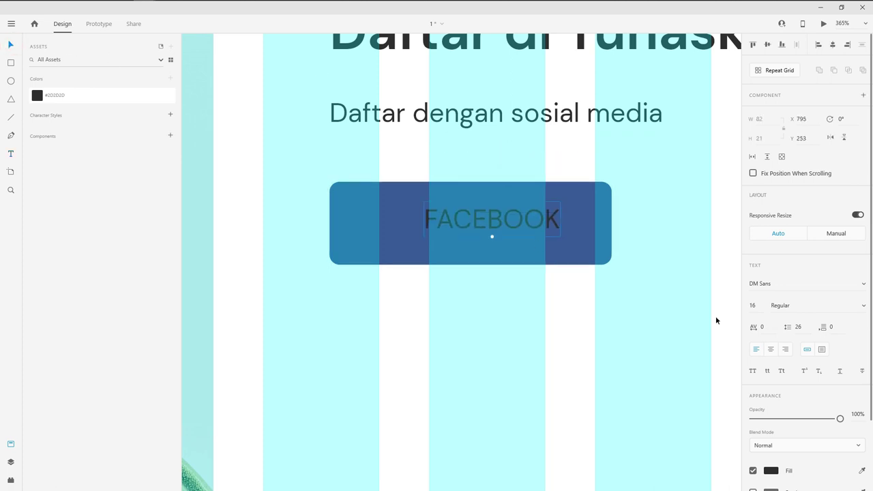
Step: Make the FACEBOOK label white #FFFFFF and Bold, centred on the button
click(772, 471)
text(ffffff)
key(Return)
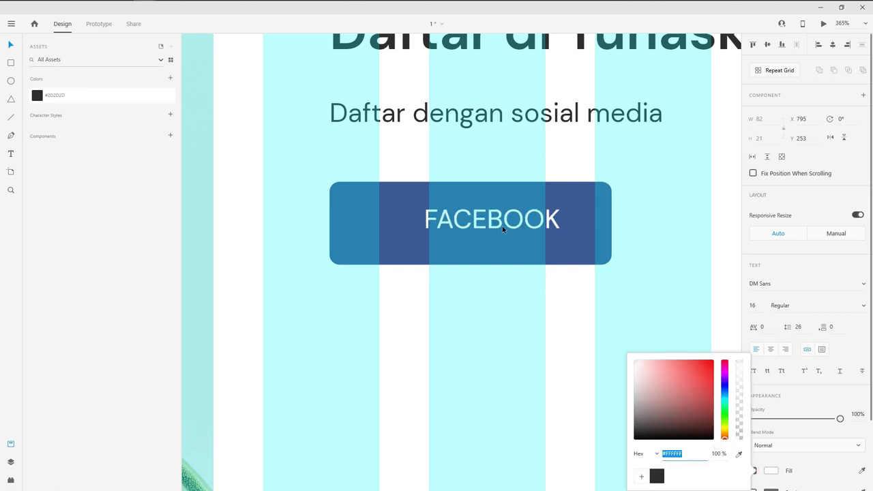
click(502, 226)
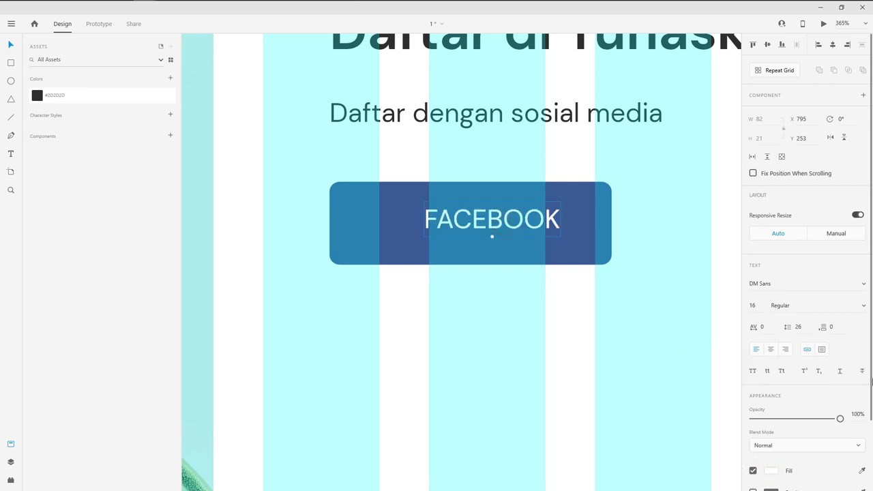
click(780, 306)
text(b)
key(Return)
drag(494, 237, 496, 223)
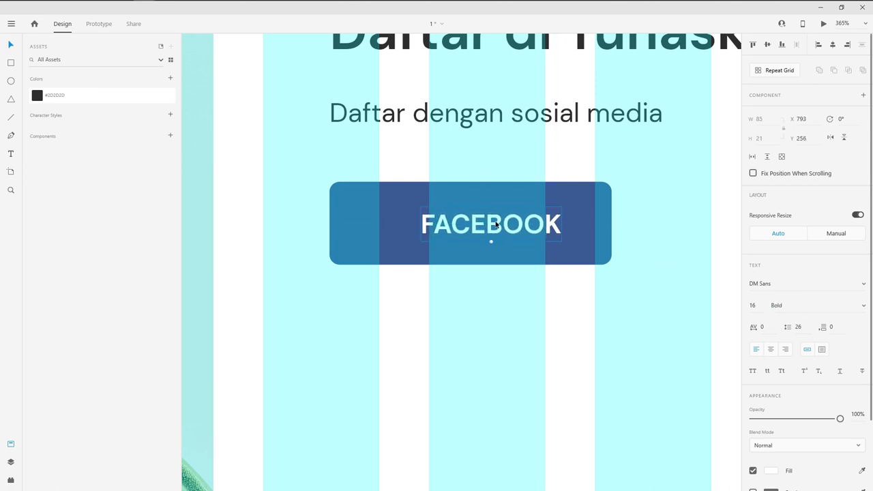
drag(359, 152, 376, 155)
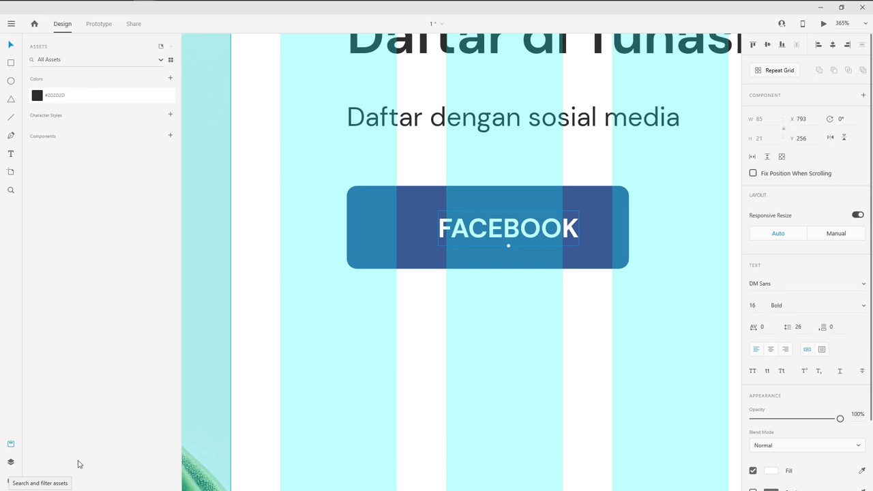
Step: Insert the facebook-f and twitter icons via the Icons 4 Design plugin
click(11, 482)
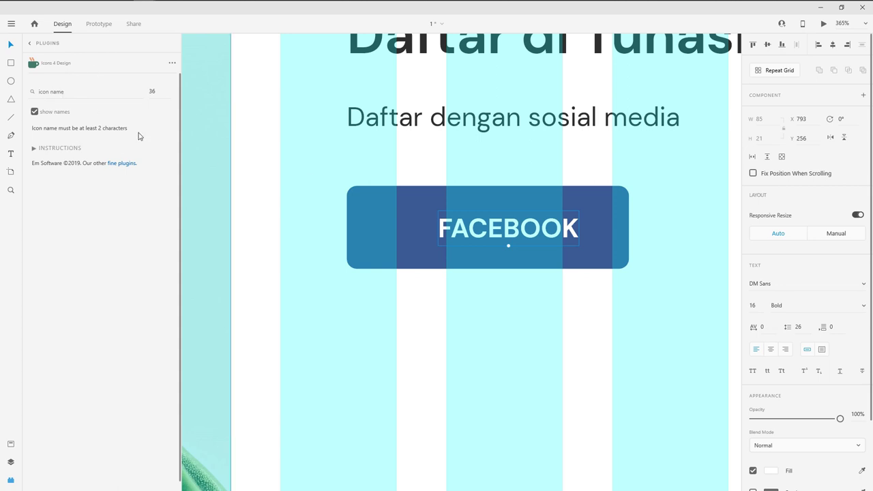
click(67, 87)
text(facebook)
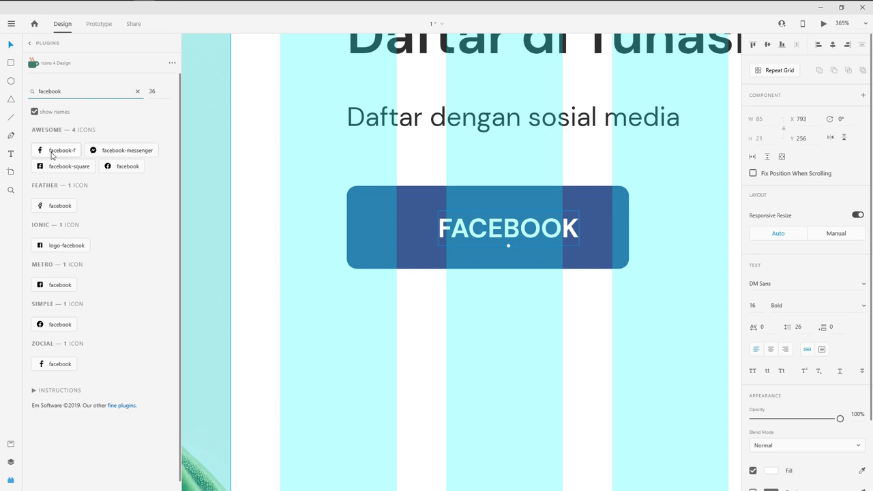
click(49, 154)
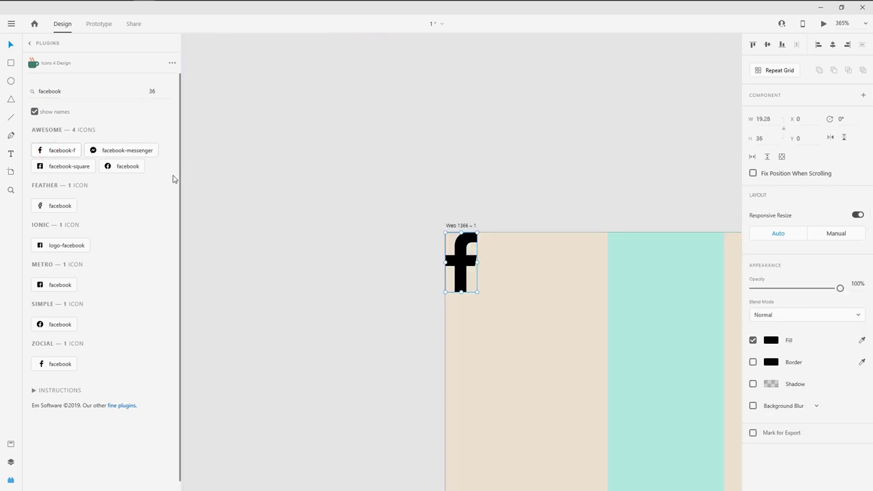
scroll(269, 168, down, 2)
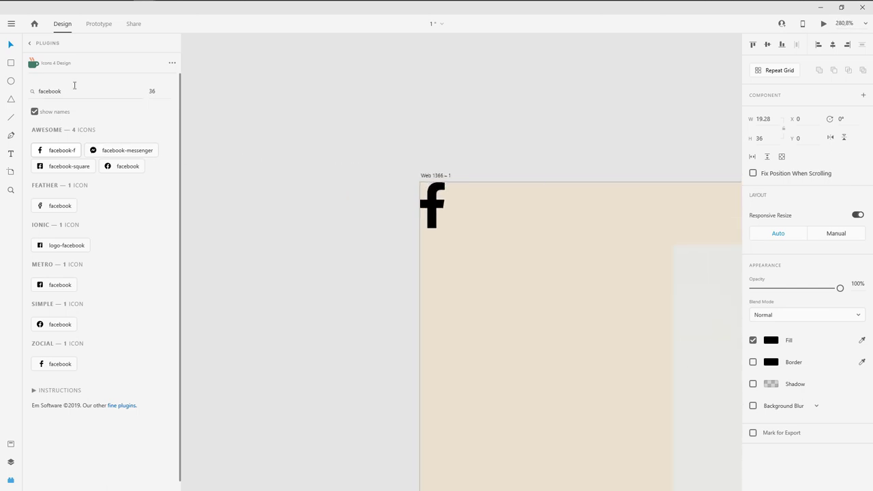
double_click(75, 85)
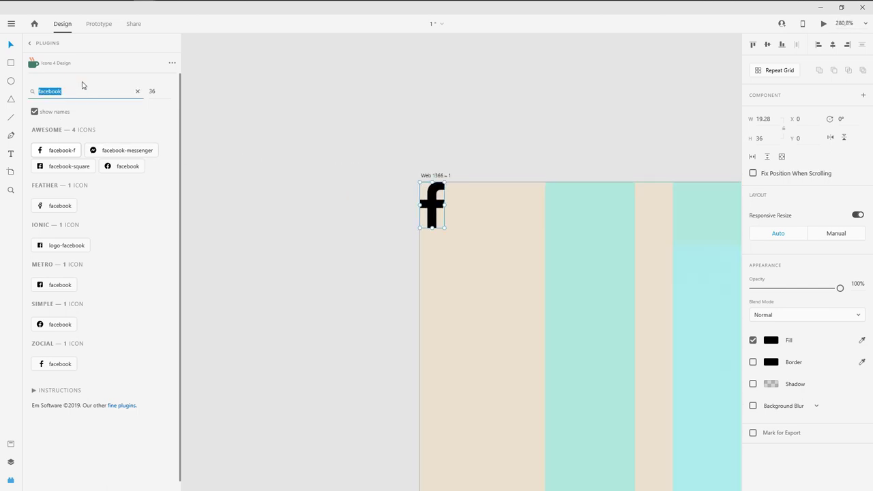
text(tw)
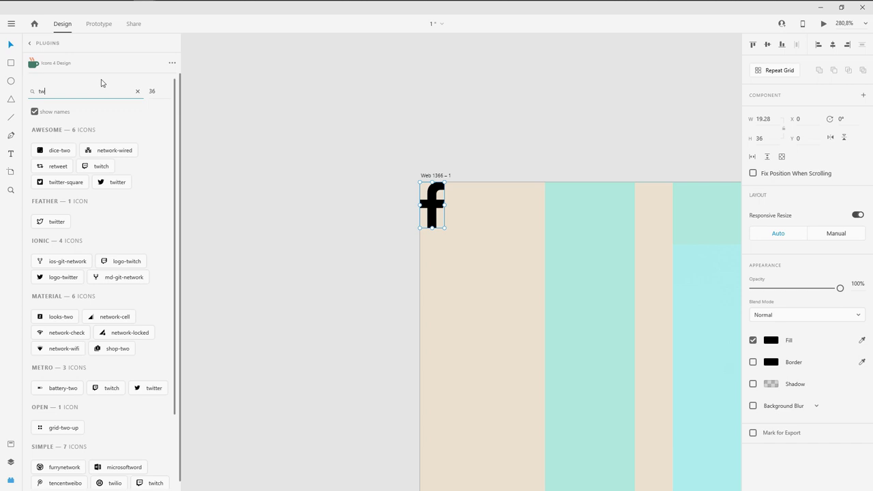
text(itter)
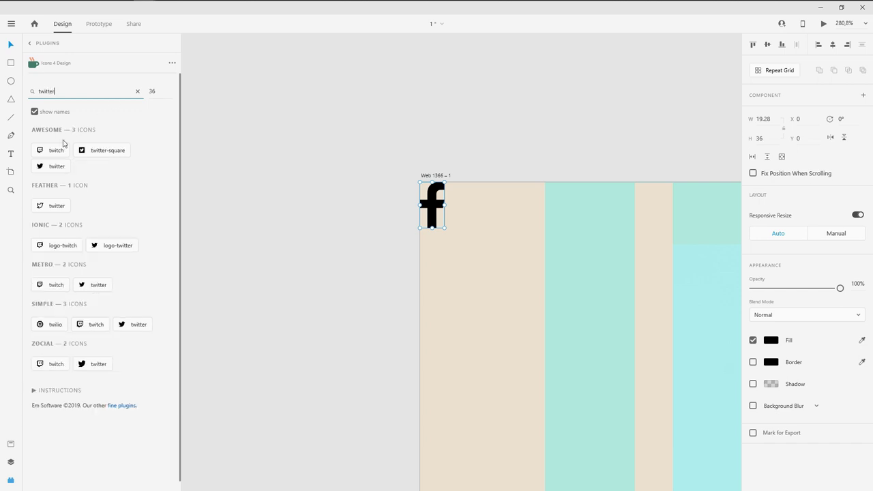
click(110, 150)
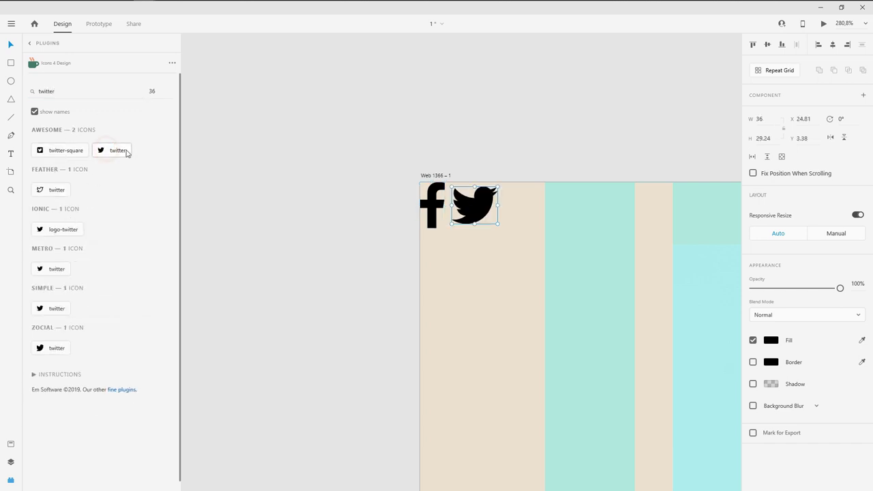
scroll(166, 156, down, 1)
scroll(382, 167, down, 1)
Step: Shrink the two social icons and move them into the button, left of FACEBOOK
scroll(395, 144, down, 2)
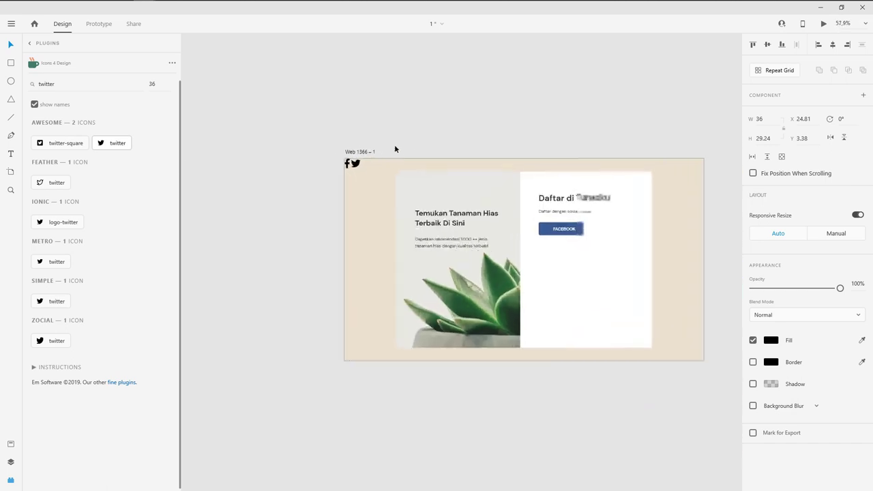
drag(282, 136, 362, 181)
scroll(355, 181, up, 3)
scroll(380, 176, right, 3)
drag(223, 112, 687, 289)
scroll(477, 239, right, 2)
scroll(687, 288, right, 2)
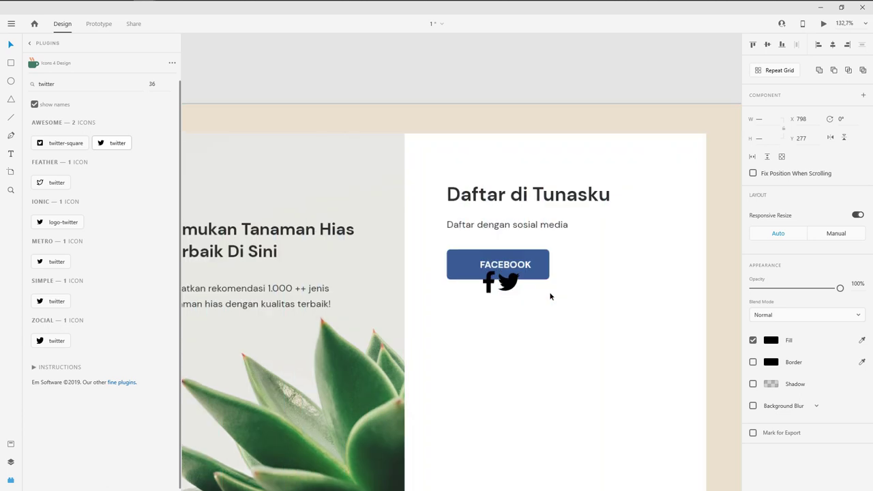
scroll(550, 296, up, 5)
scroll(432, 301, up, 3)
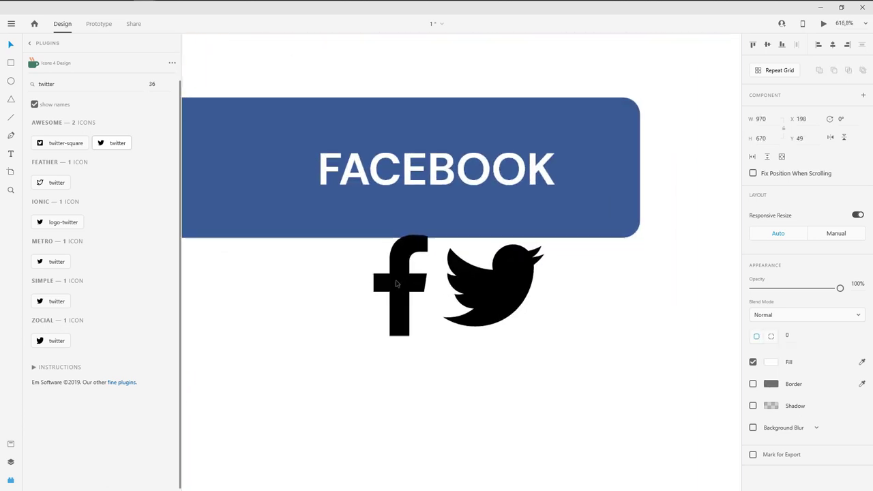
click(478, 286)
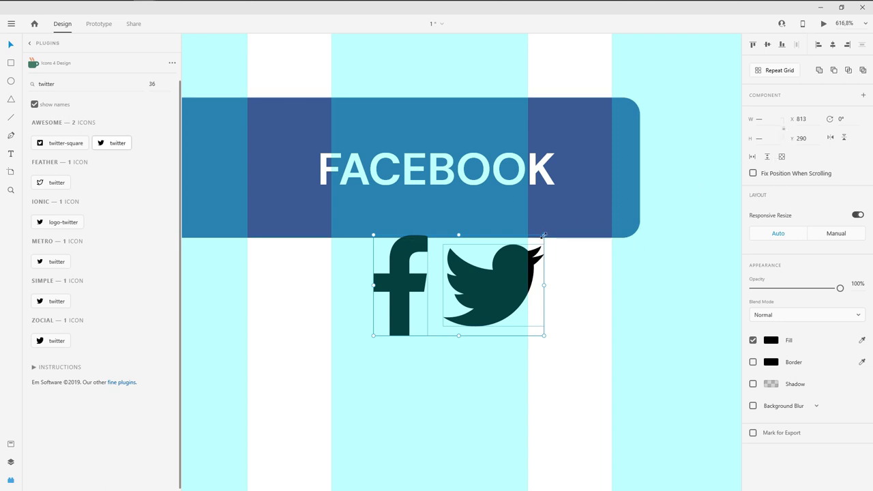
drag(544, 235, 468, 279)
drag(432, 313, 328, 179)
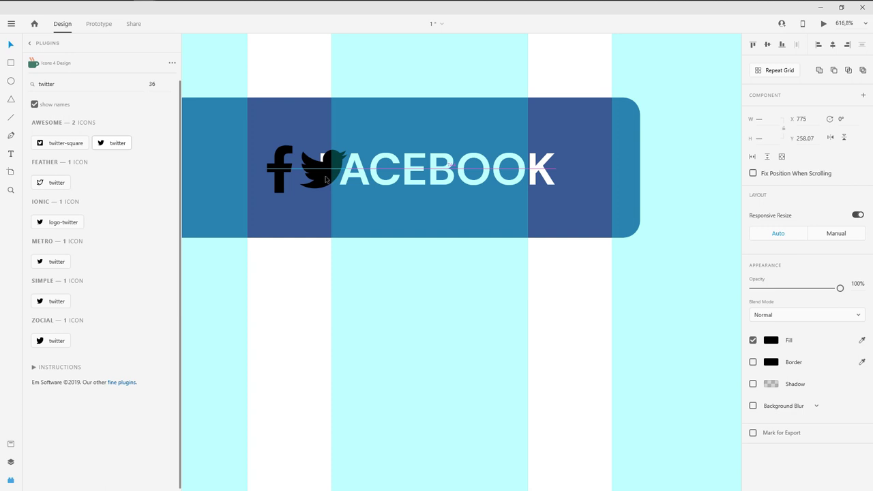
click(409, 286)
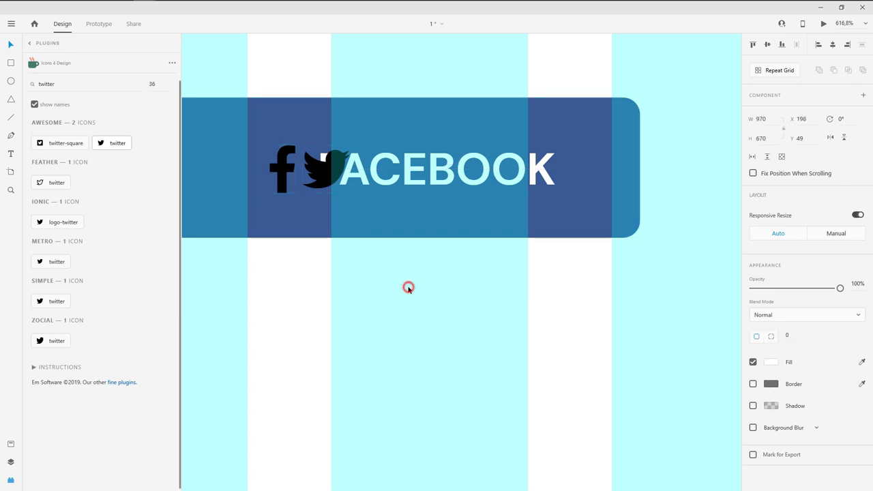
Step: Shrink the icons slightly more and move the Twitter bird out of the button
click(323, 172)
scroll(326, 147, up, 3)
drag(363, 148, 359, 148)
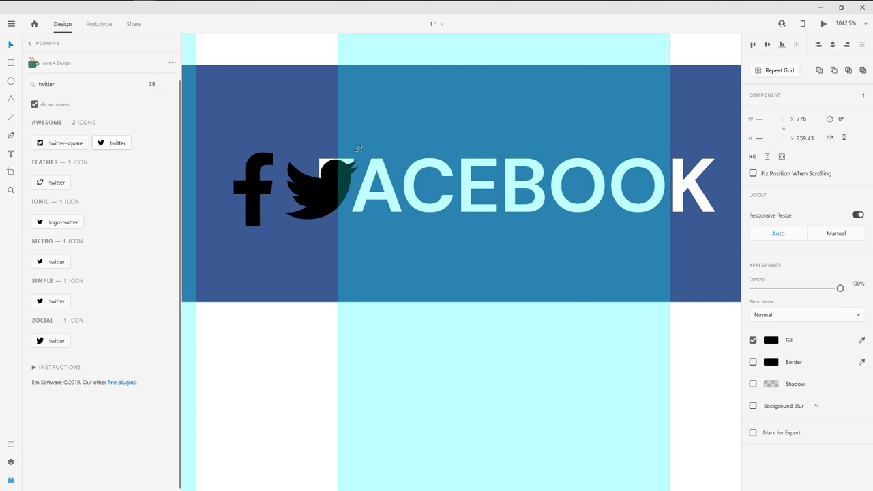
scroll(358, 149, down, 3)
scroll(367, 291, down, 2)
scroll(387, 329, up, 3)
drag(312, 201, 735, 240)
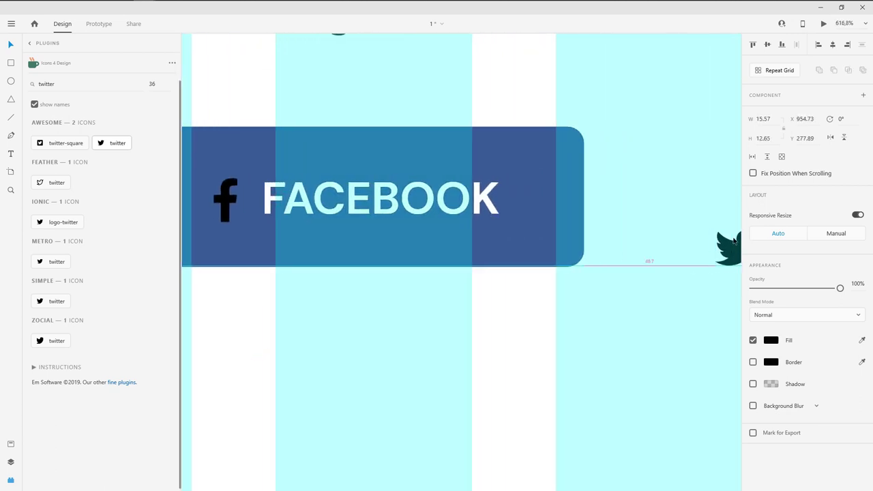
scroll(692, 224, down, 3)
scroll(341, 195, up, 2)
scroll(337, 193, up, 2)
Step: Colour the Facebook 'f' icon white #FFFFFF
click(336, 192)
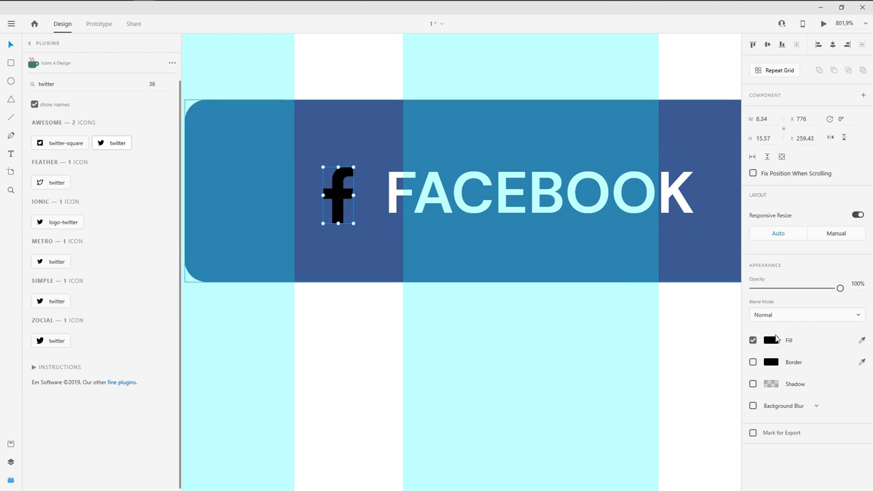
click(771, 339)
text(ffffff)
key(Return)
click(364, 327)
Step: Group the 'f' icon with the FACEBOOK label and centre them horizontally in the button
click(337, 193)
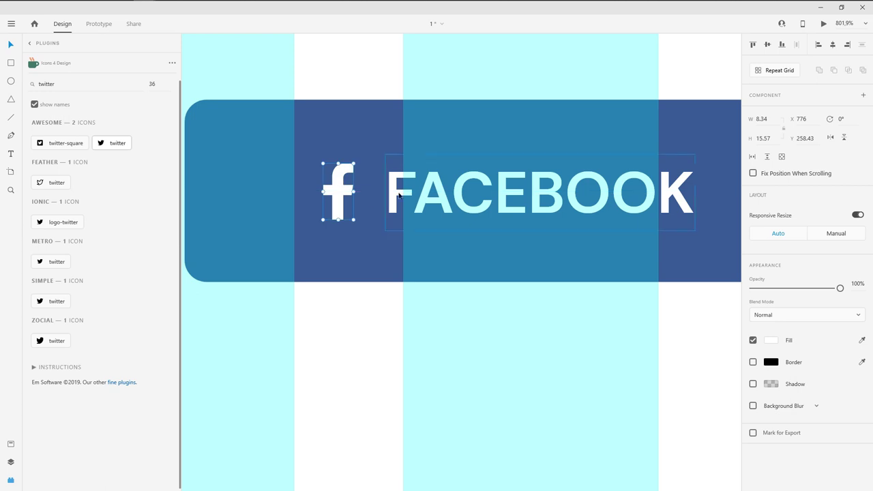
shift+click(399, 197)
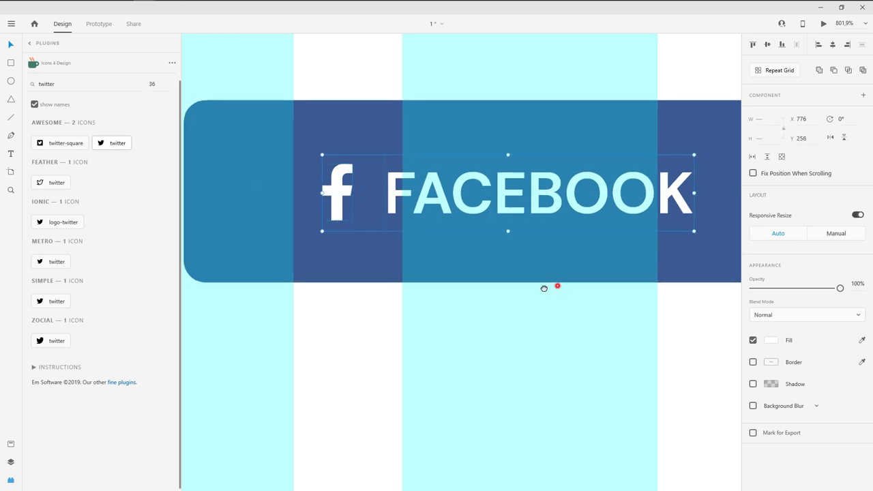
scroll(369, 193, right, 2)
key(ctrl+g)
scroll(354, 182, down, 3)
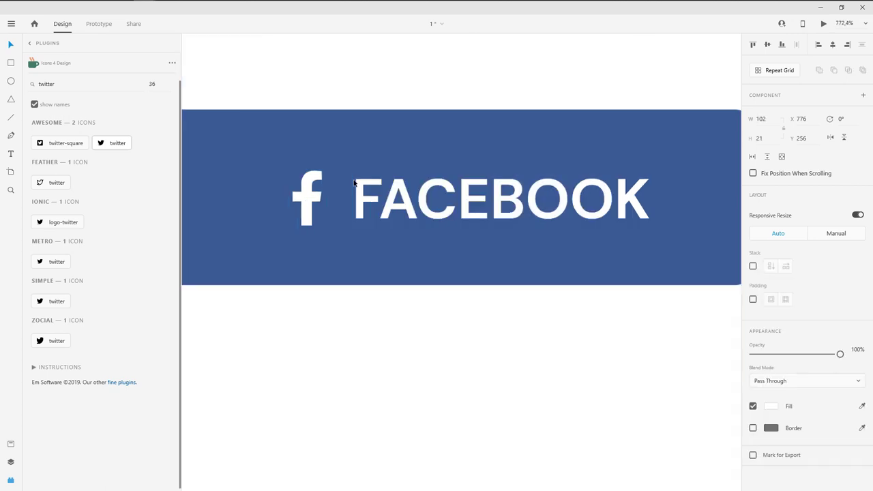
shift+click(429, 150)
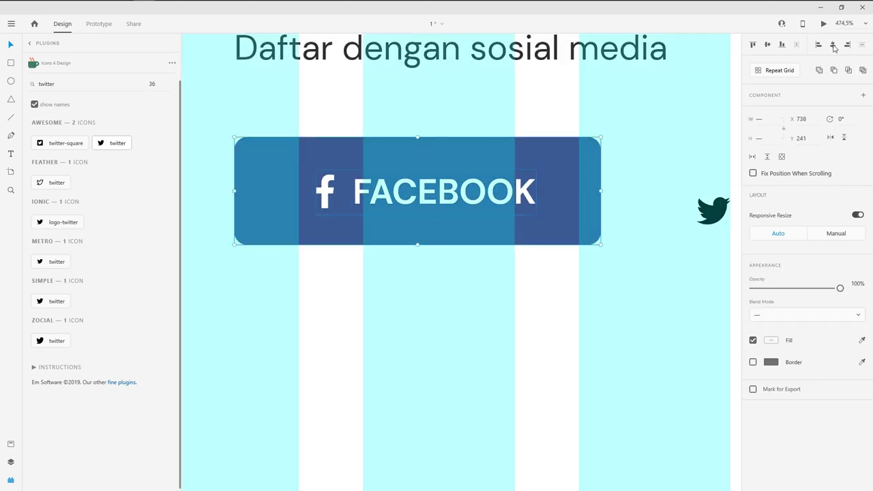
click(833, 45)
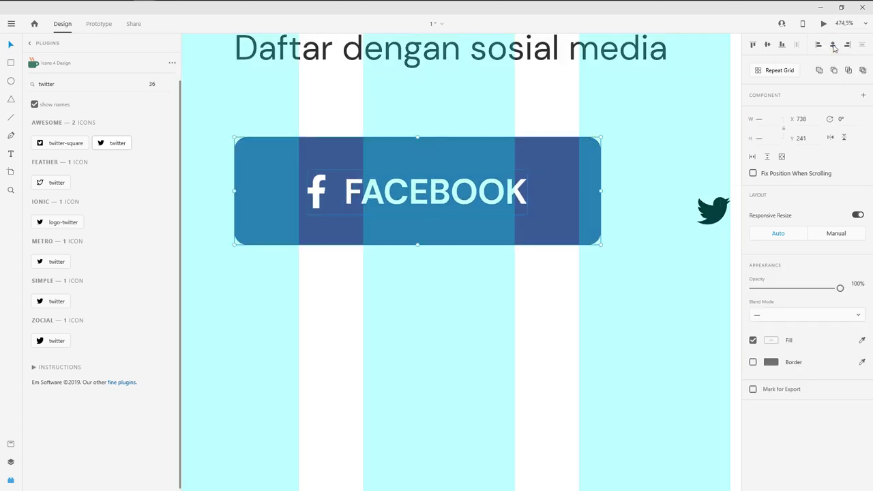
click(427, 304)
scroll(462, 228, down, 2)
scroll(559, 227, up, 1)
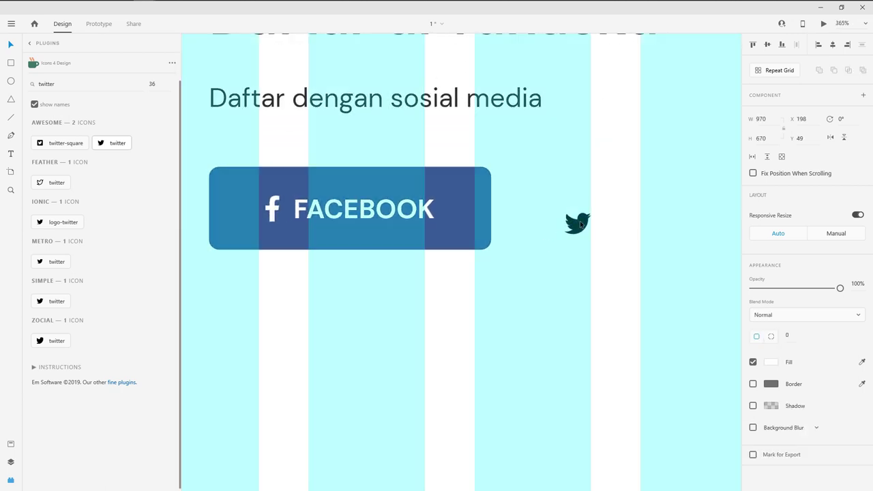
scroll(245, 271, down, 1)
click(241, 232)
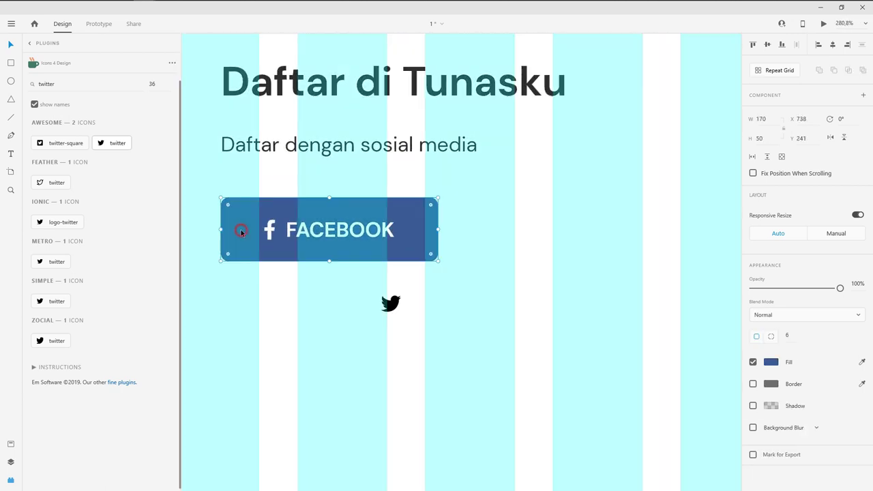
Step: Duplicate the FACEBOOK button to the right of the original
shift+click(271, 202)
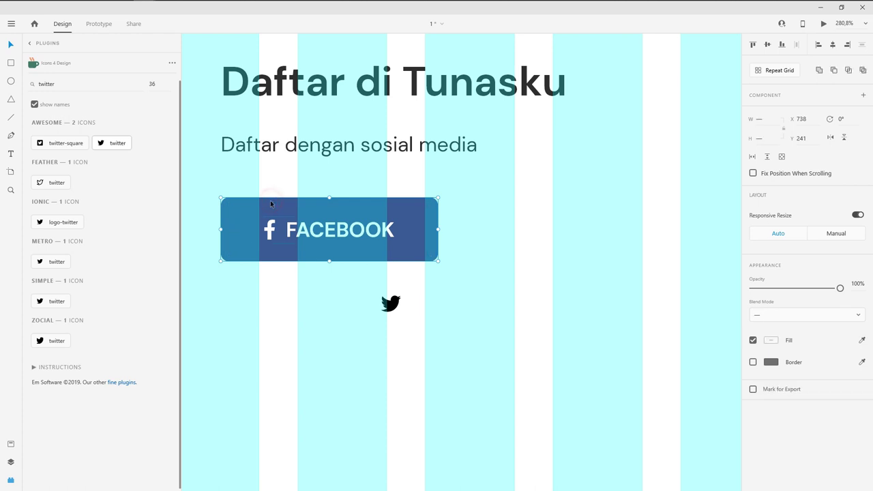
drag(251, 232, 489, 251)
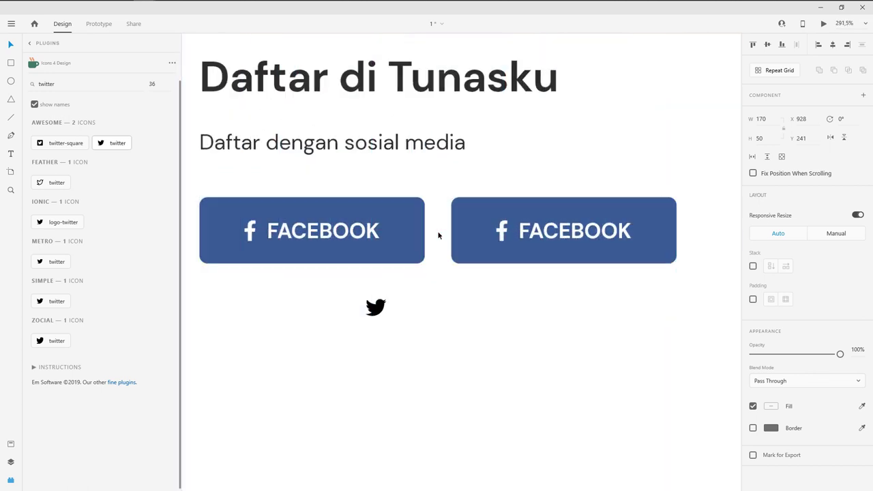
scroll(430, 232, up, 5)
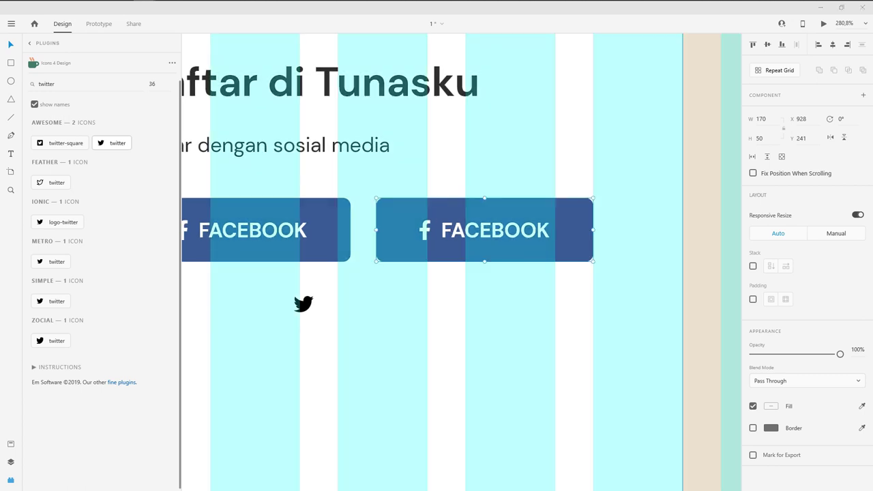
Step: Give the copied button's rectangle a light blue #55ACEE fill
double_click(399, 235)
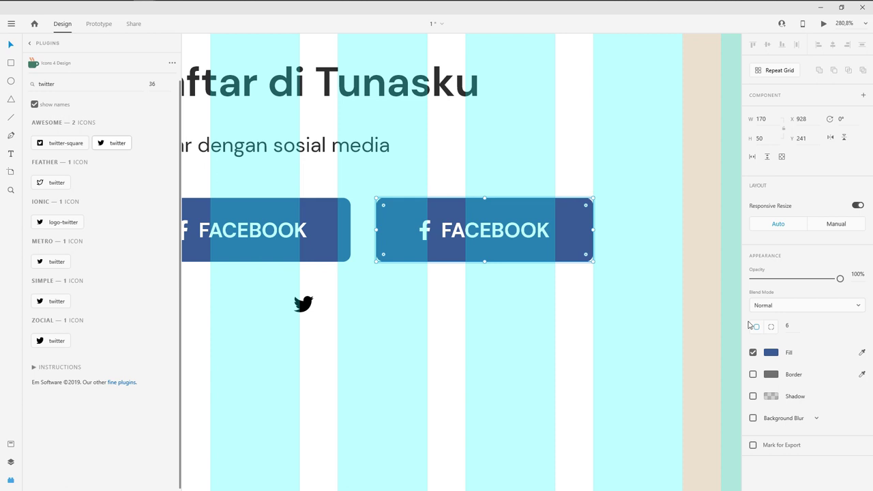
click(772, 353)
text(#55ACEE)
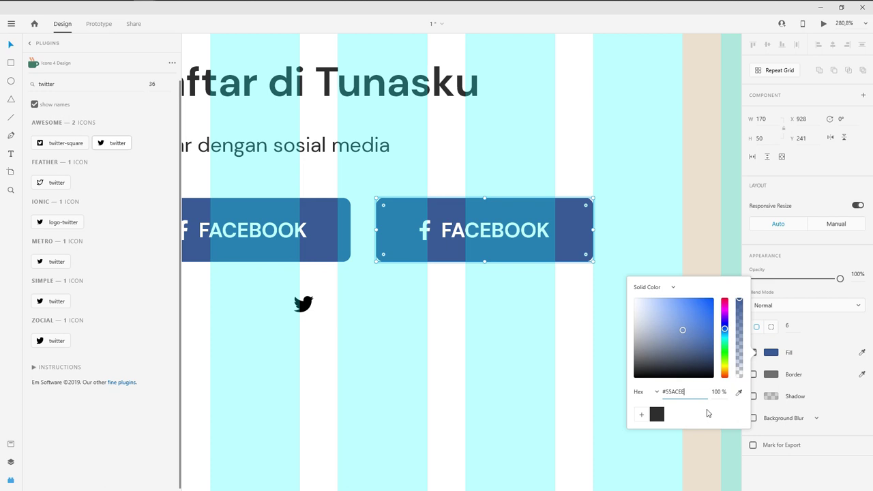
key(Return)
scroll(462, 261, up, 4)
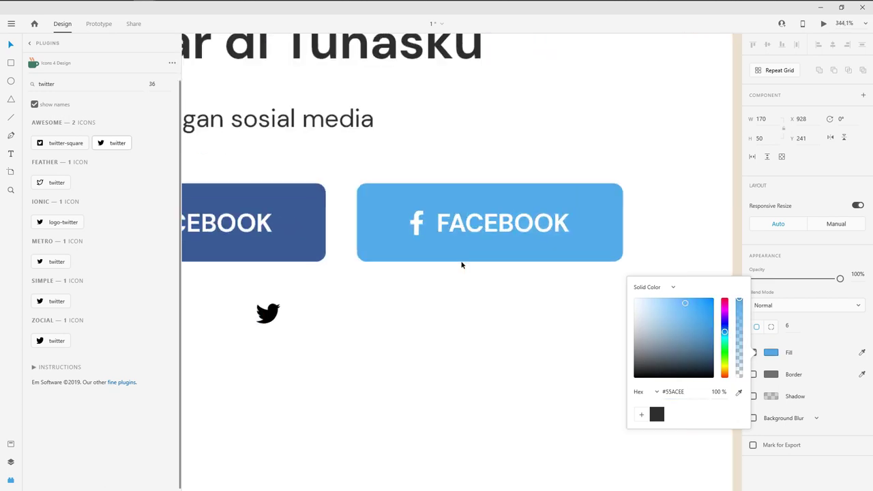
scroll(500, 285, down, 3)
key(ctrl+shift+apostrophe)
Step: Change the copied button's FACEBOOK label to TWITTER
double_click(499, 203)
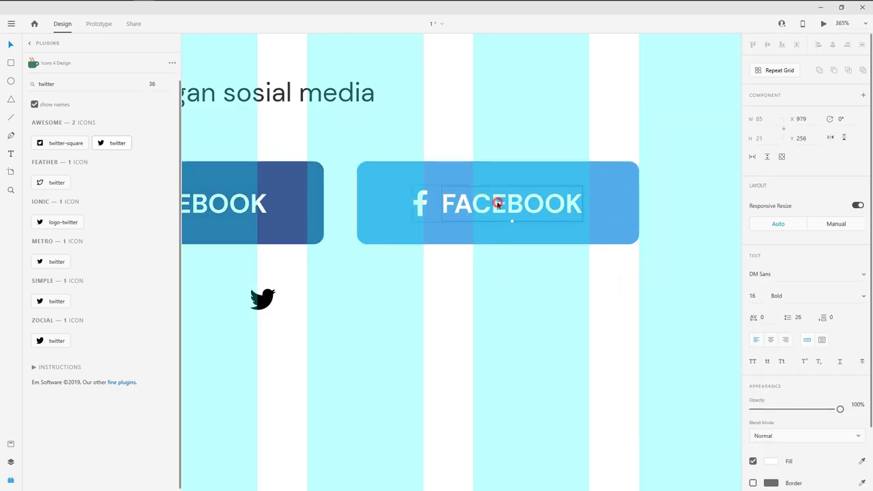
double_click(497, 204)
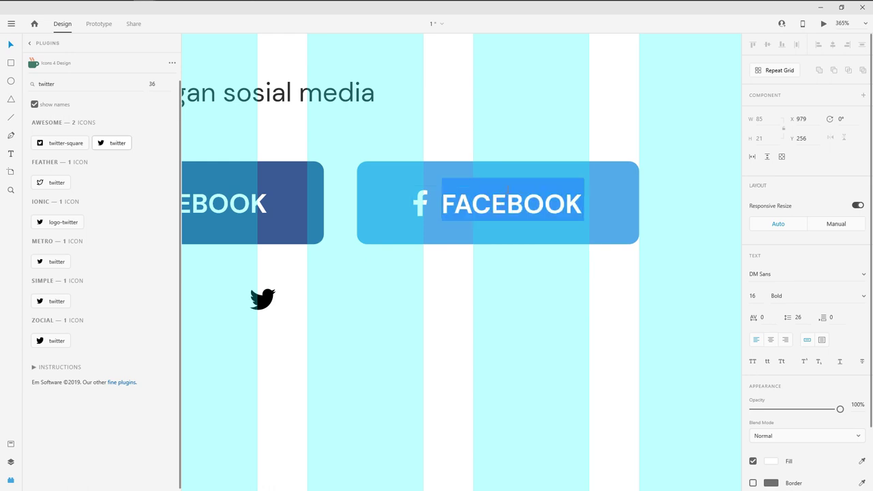
text(TW)
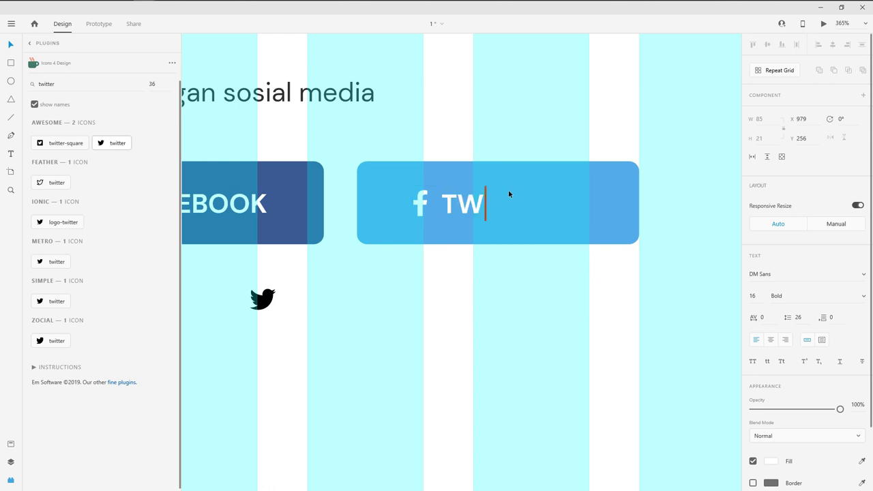
text(ITTE)
key(BackSpace)
text(T)
text(TER)
key(Escape)
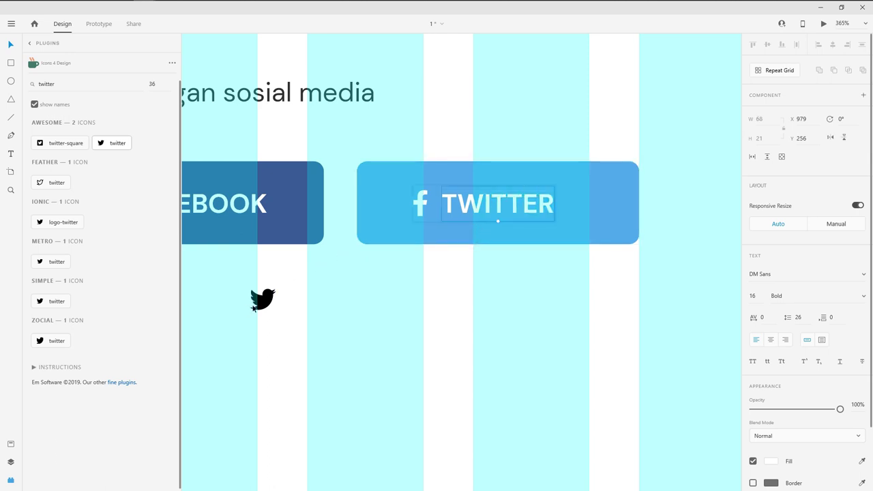
Step: Put the Twitter bird icon where the Facebook f icon was, and delete the f
click(266, 302)
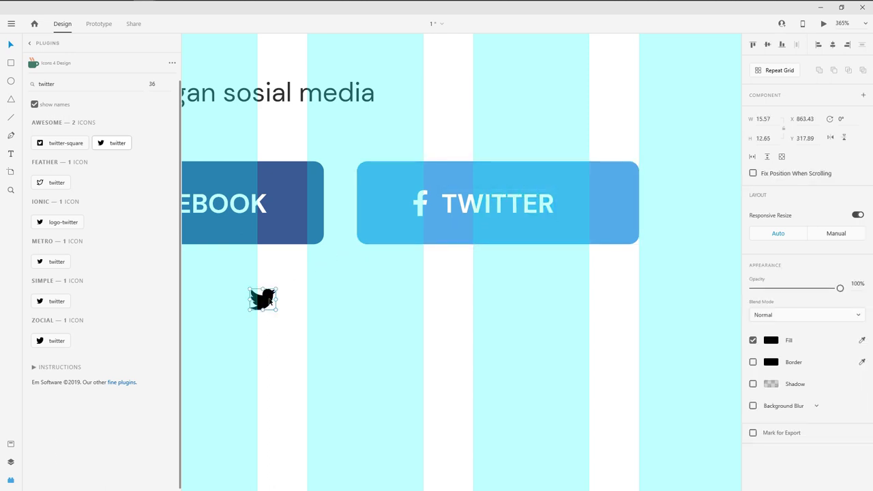
drag(270, 302, 486, 213)
click(451, 205)
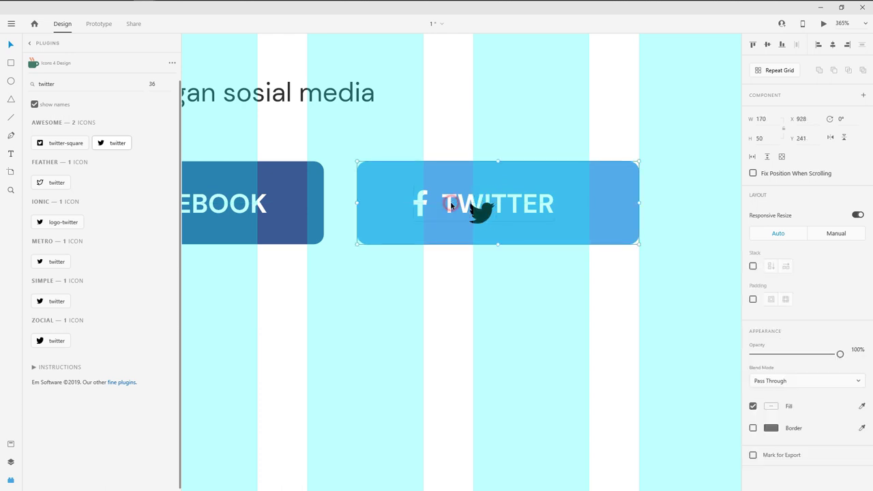
scroll(451, 204, up, 3)
double_click(517, 290)
drag(523, 287, 419, 271)
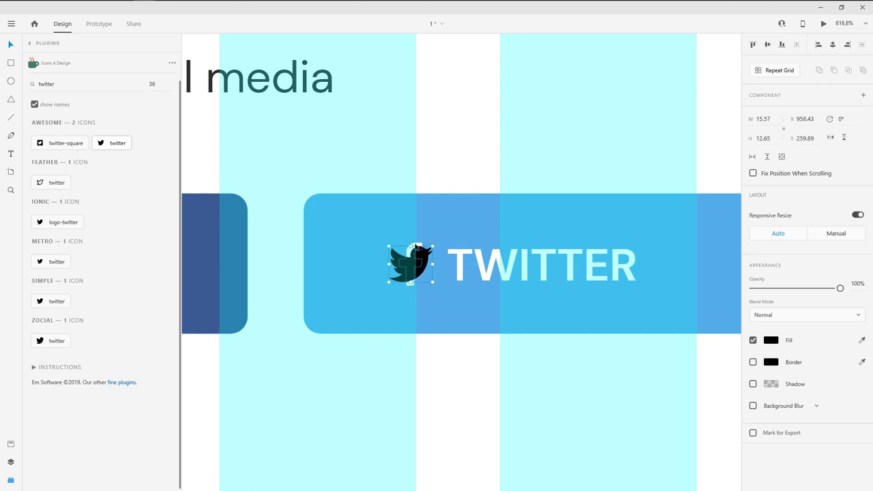
click(417, 247)
key(Delete)
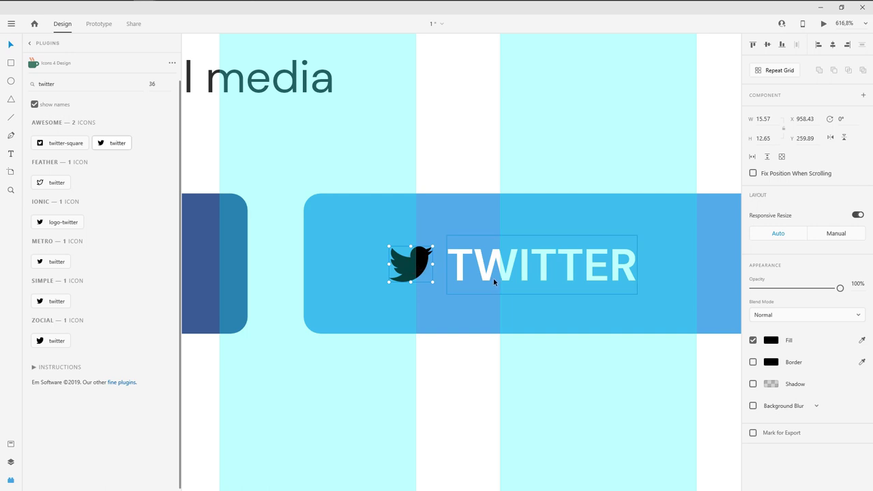
Step: Make the bird icon white and group it with the TWITTER label
click(776, 342)
drag(673, 333, 606, 265)
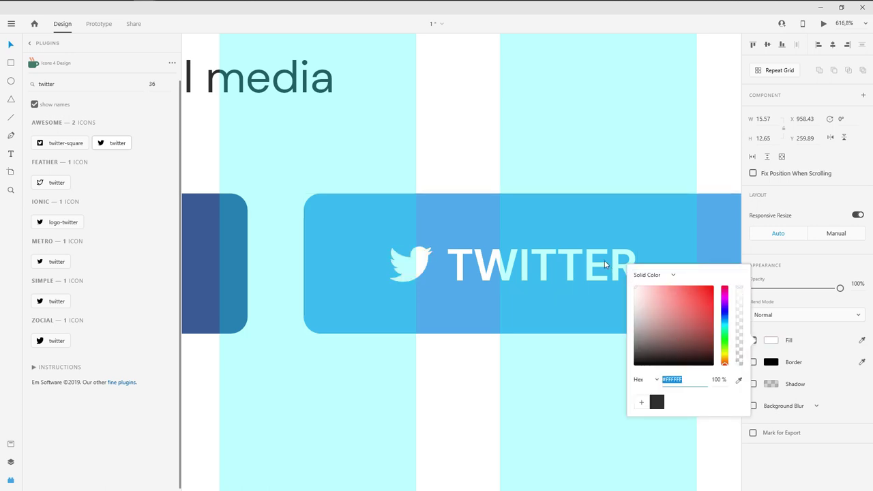
click(471, 365)
click(414, 269)
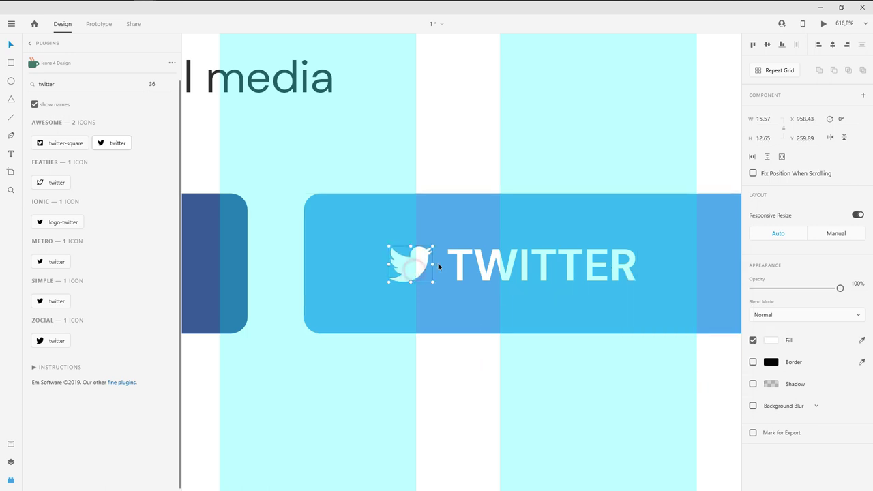
shift+click(473, 260)
key(ctrl+g)
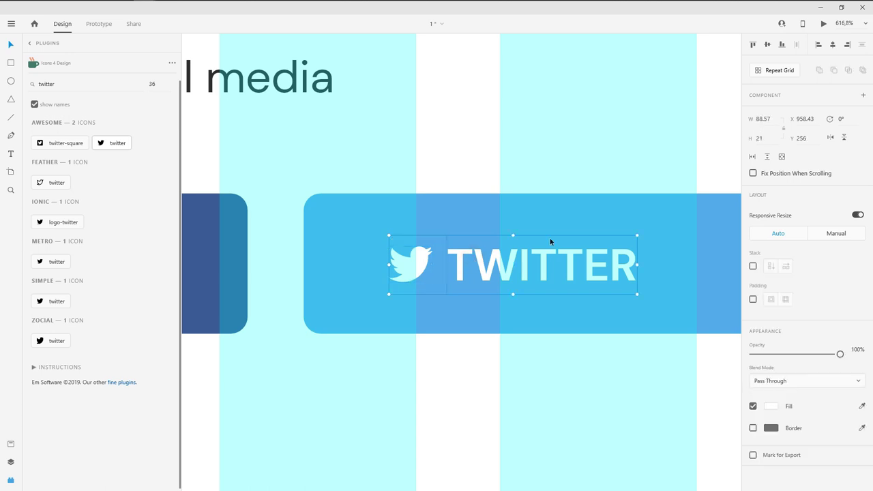
Step: Align the Twitter icon and label to the centre of the TWITTER button rectangle
shift+click(574, 222)
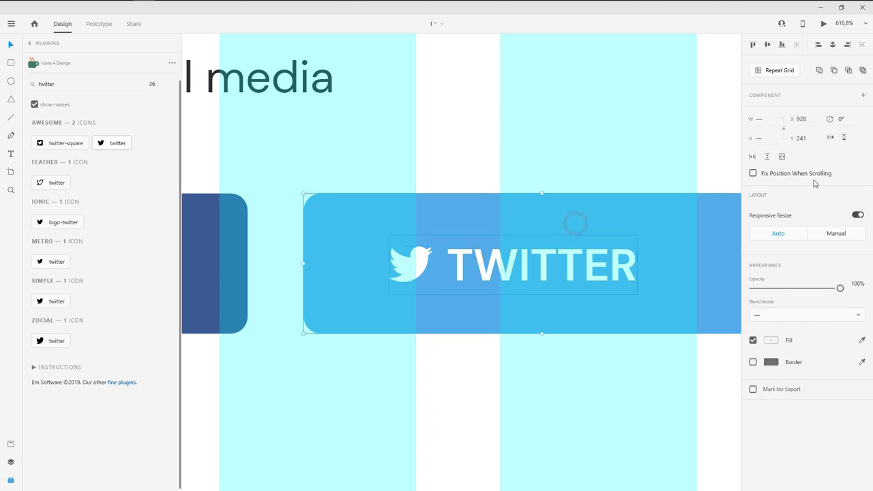
click(833, 44)
ctrl+scroll(653, 117, down, 3)
click(599, 273)
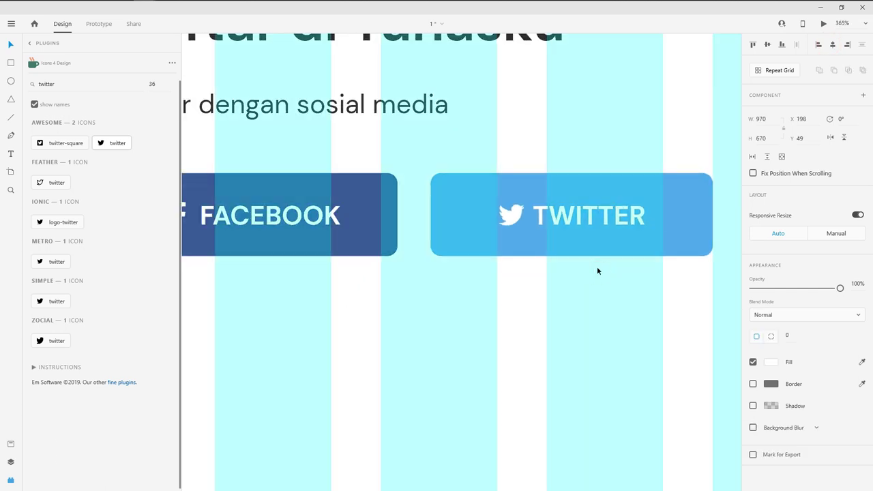
ctrl+scroll(589, 232, down, 3)
ctrl+scroll(576, 256, up, 1)
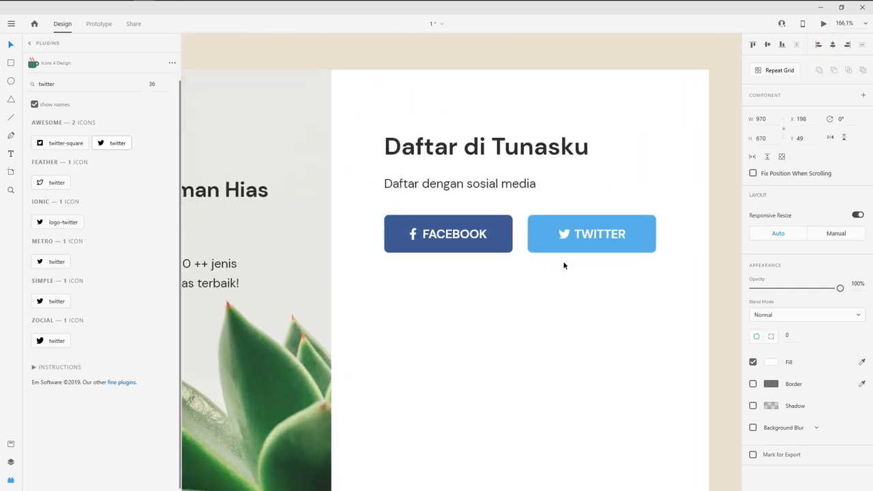
Step: Move the FACEBOOK and TWITTER buttons up slightly together
click(437, 238)
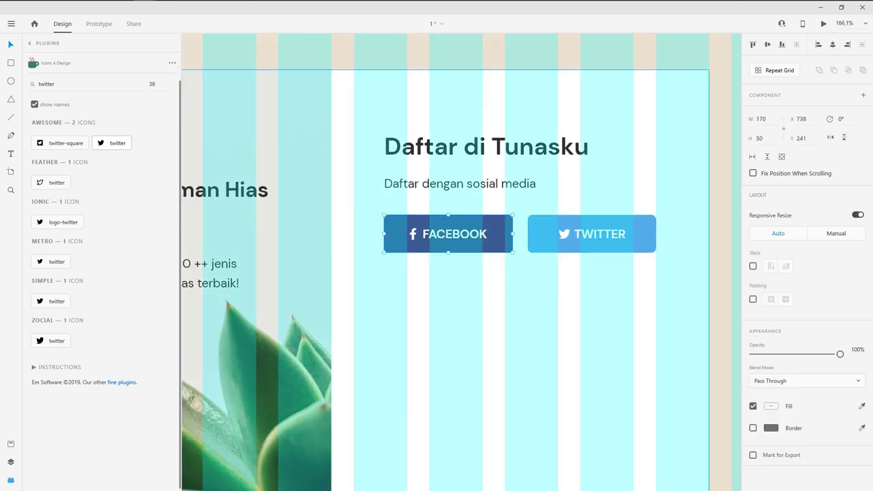
shift+click(573, 221)
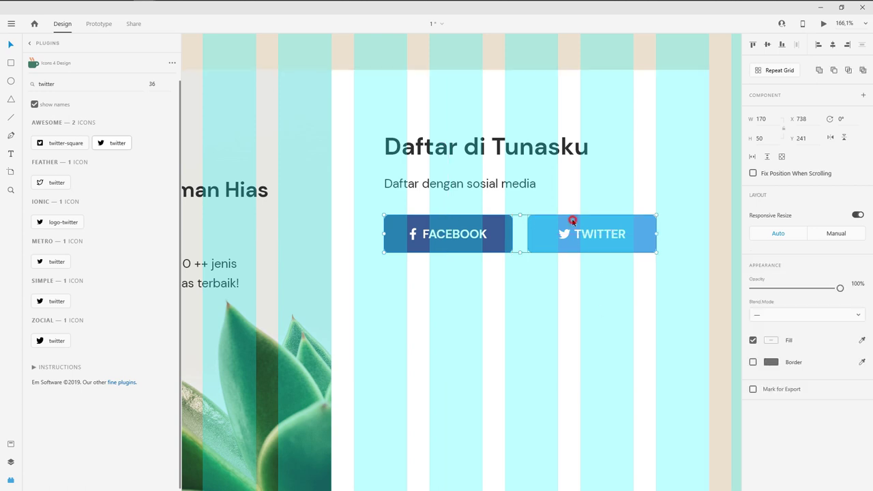
drag(465, 237, 464, 227)
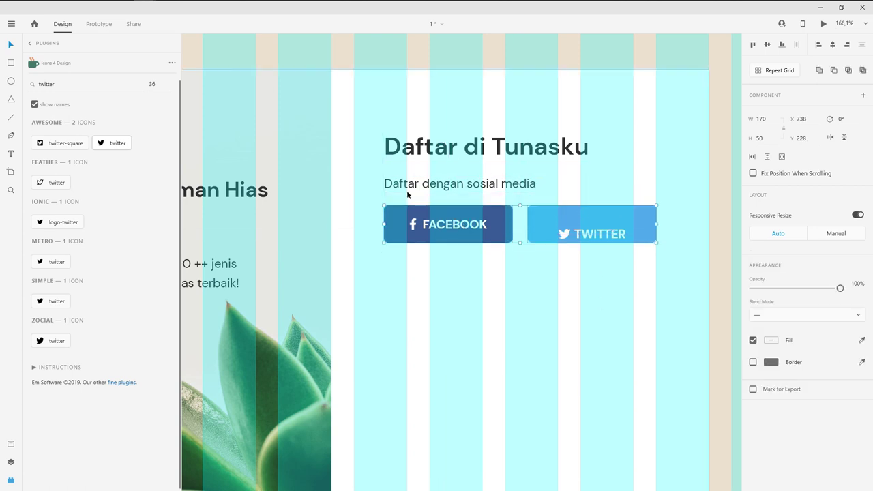
click(443, 250)
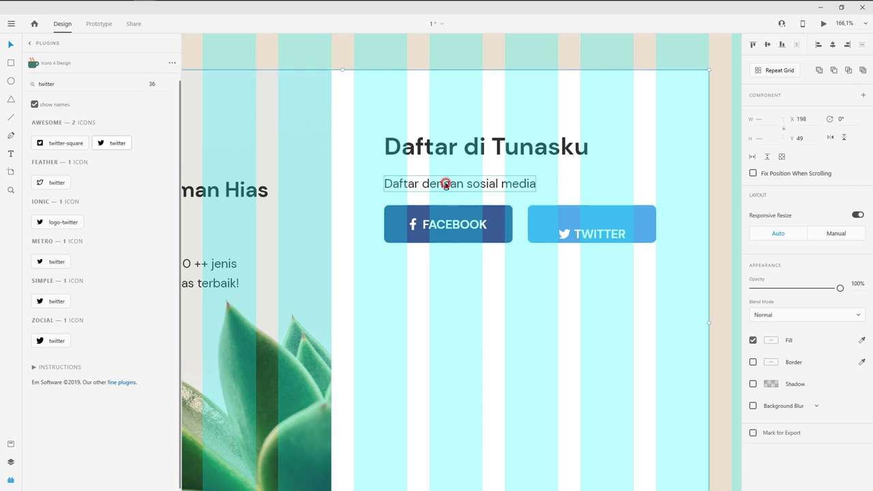
scroll(463, 207, down, 2)
scroll(538, 218, up, 3)
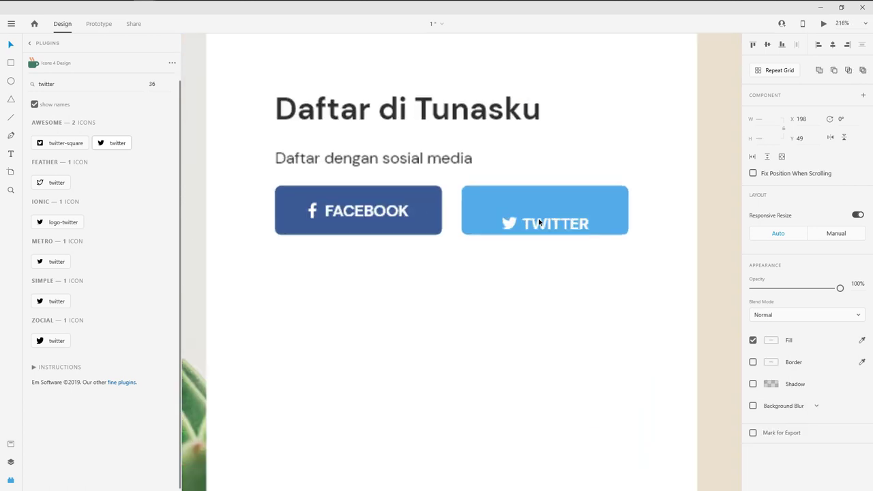
Step: Nudge the Twitter icon and label back to the button's vertical centre
click(538, 218)
drag(540, 215, 540, 213)
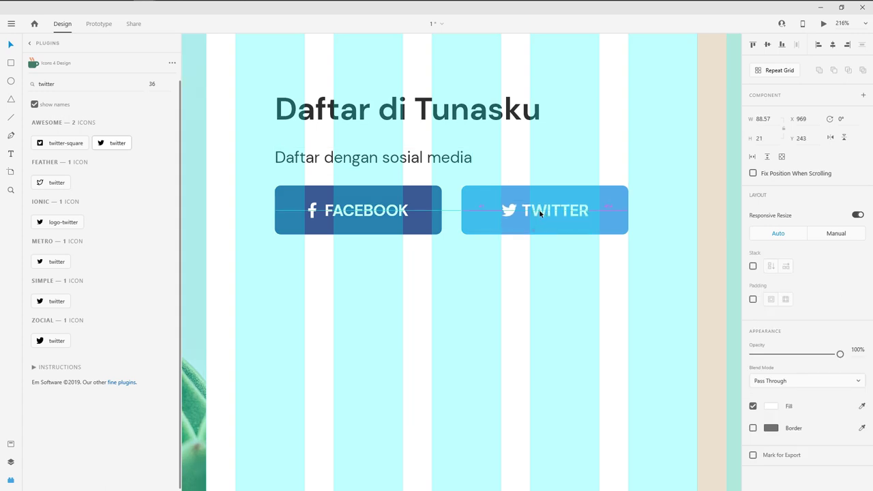
click(483, 206)
click(591, 181)
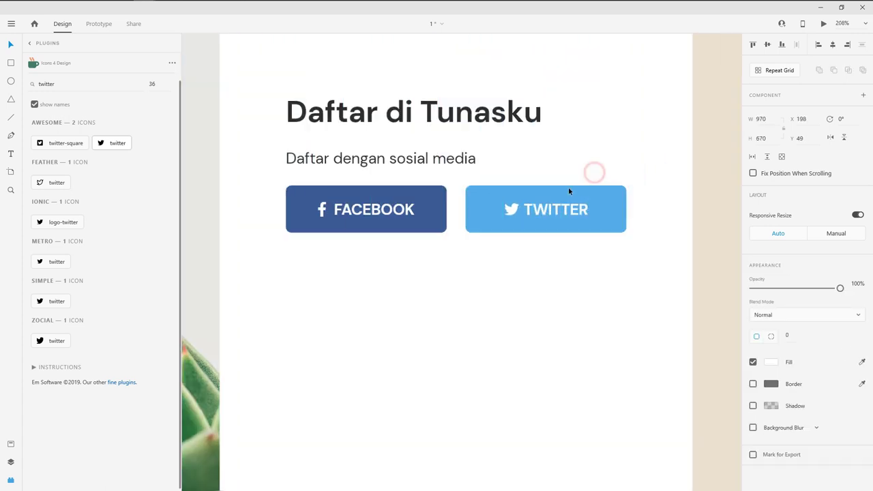
scroll(502, 230, down, 7)
scroll(545, 424, up, 4)
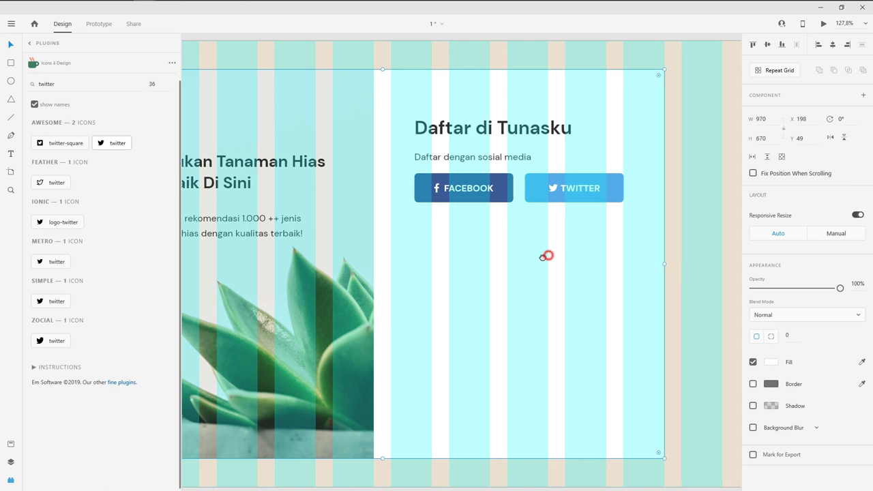
scroll(545, 253, right, 3)
scroll(449, 191, up, 2)
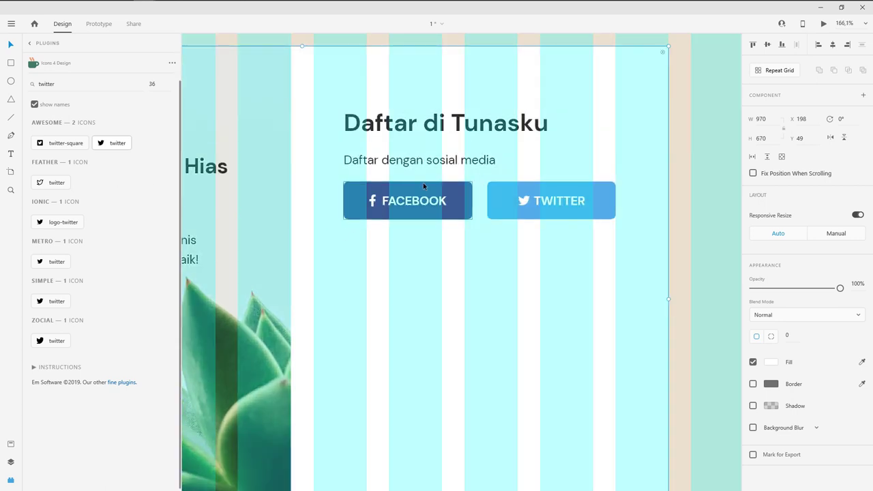
scroll(472, 218, up, 2)
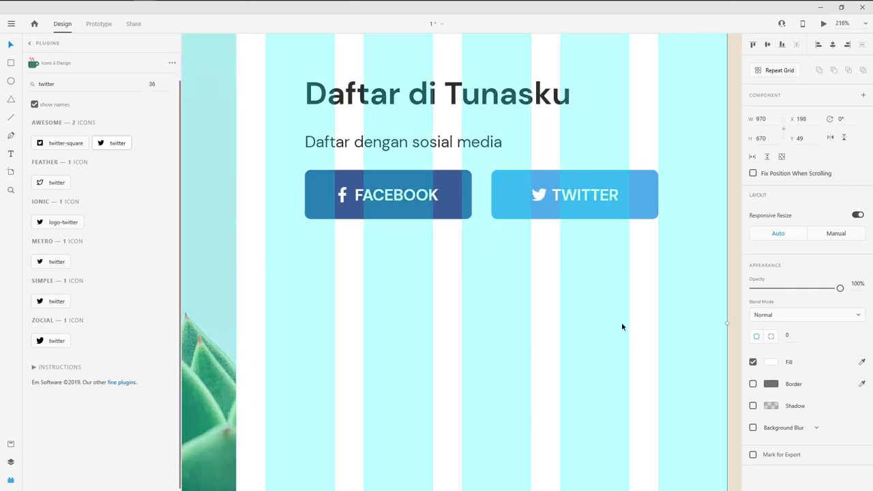
scroll(622, 327, down, 2)
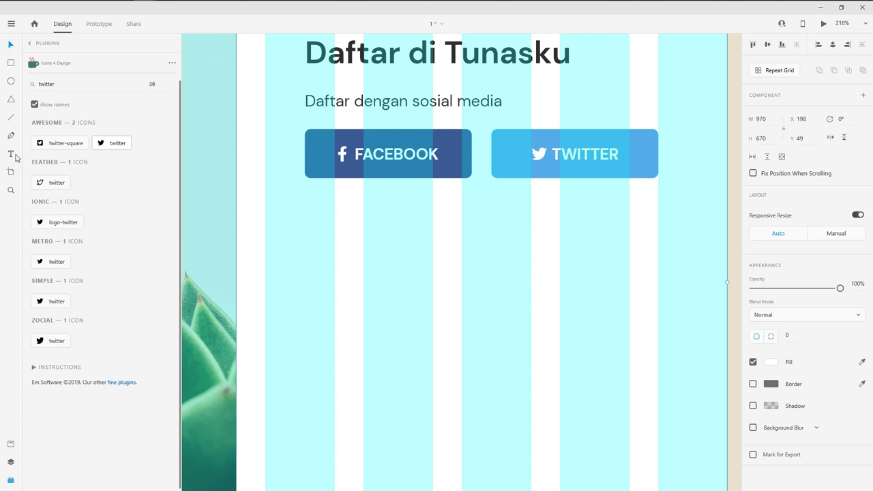
Step: Draw a short horizontal divider line below the FACEBOOK button
click(12, 119)
drag(306, 222, 465, 213)
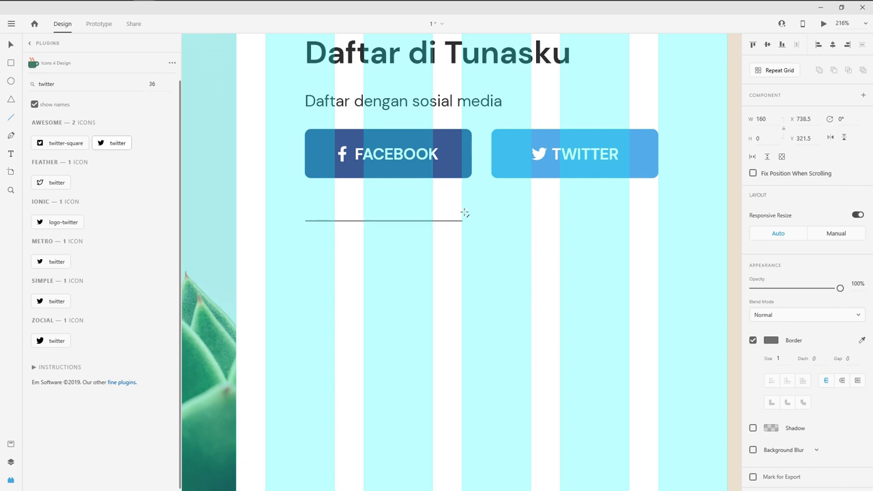
drag(471, 214, 473, 221)
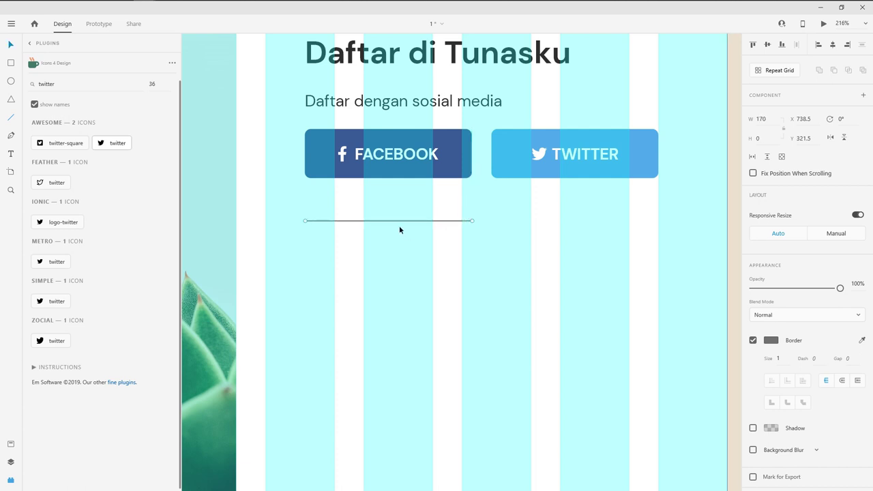
drag(356, 223, 543, 232)
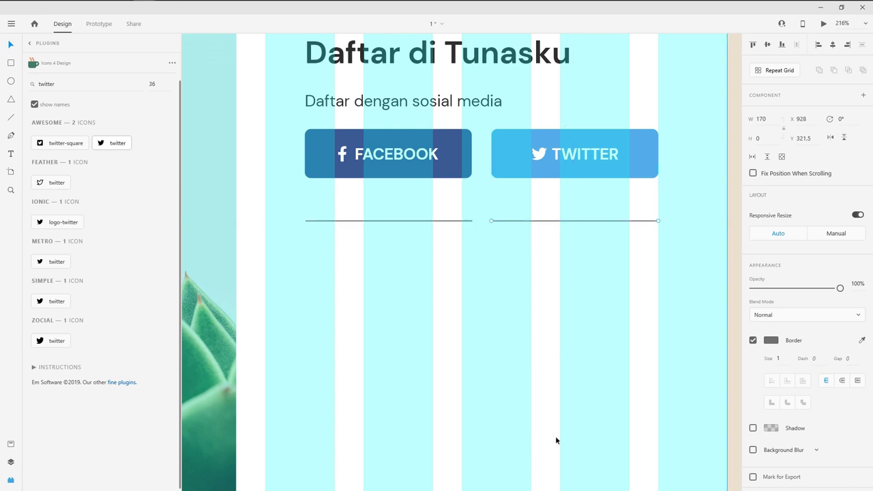
key(ctrl+z)
scroll(477, 220, up, 5)
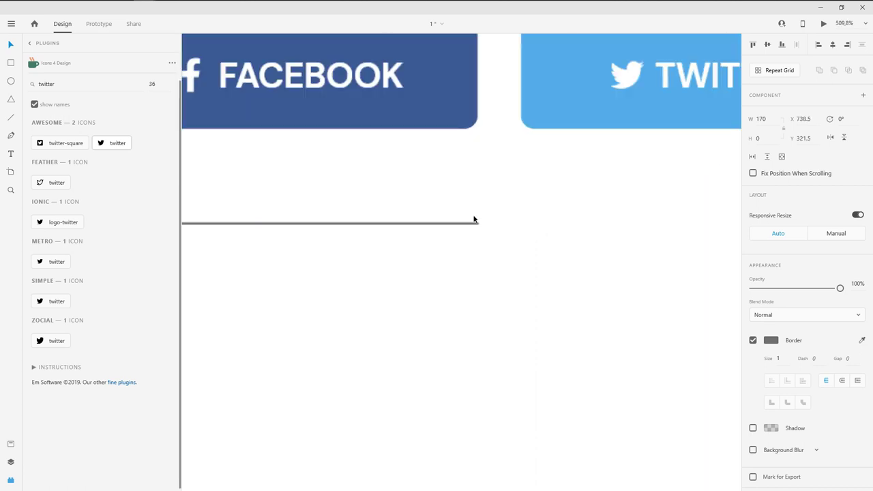
drag(481, 227, 449, 227)
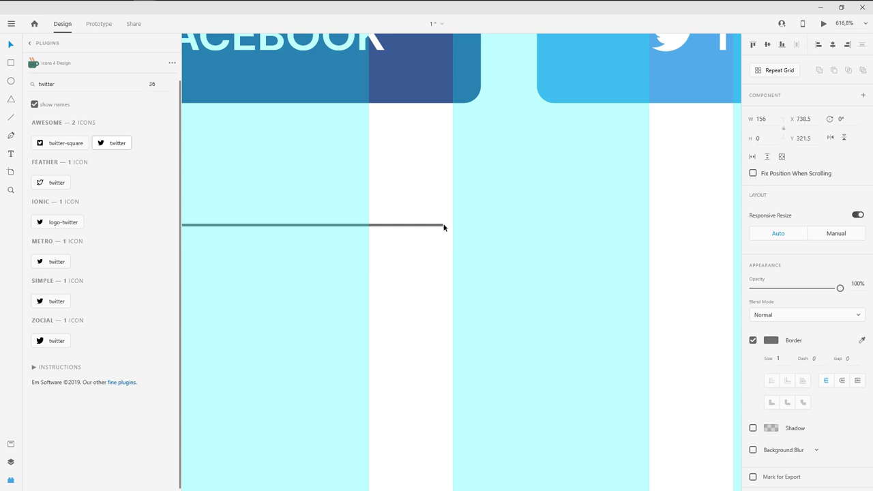
key(ctrl+0)
Step: Copy the 'Daftar dengan sosial media' subtitle beside the line and retype it as 'atau'
click(329, 150)
drag(342, 155, 453, 244)
double_click(444, 242)
text(atau)
key(Escape)
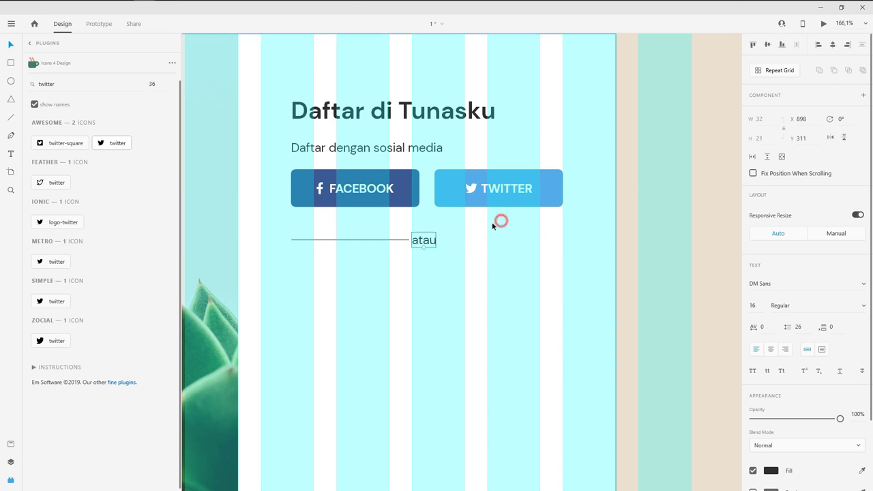
drag(498, 220, 375, 250)
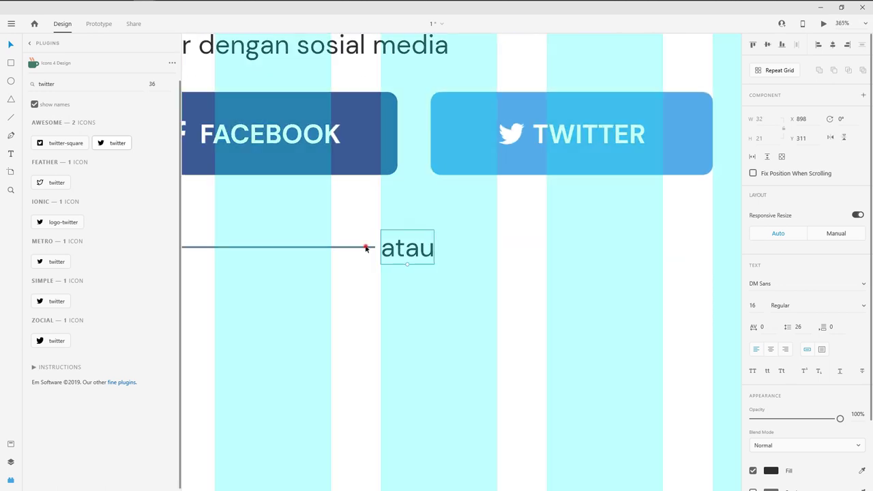
Step: Copy the line to the right of 'atau' and centre the word between the lines
click(366, 248)
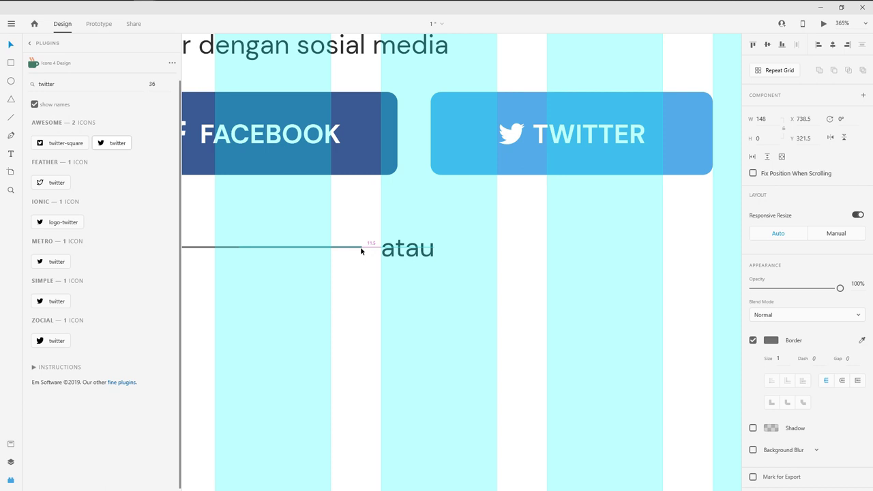
scroll(360, 249, down, 3)
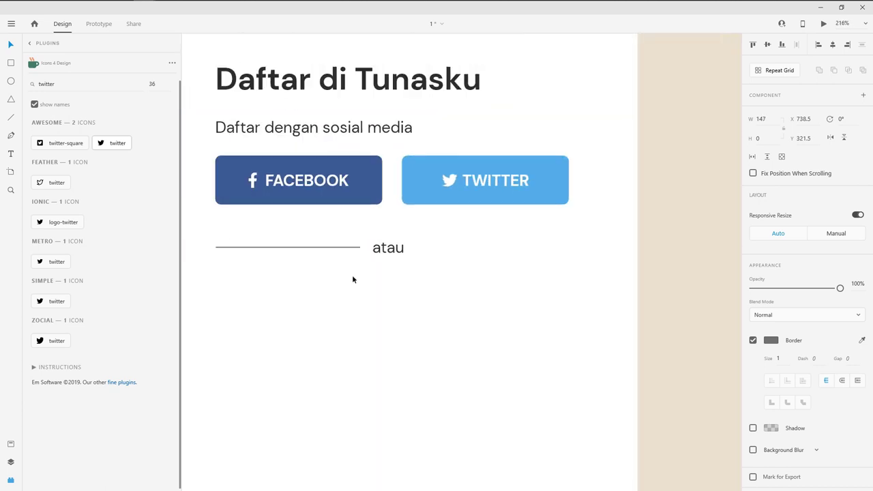
drag(304, 250, 514, 258)
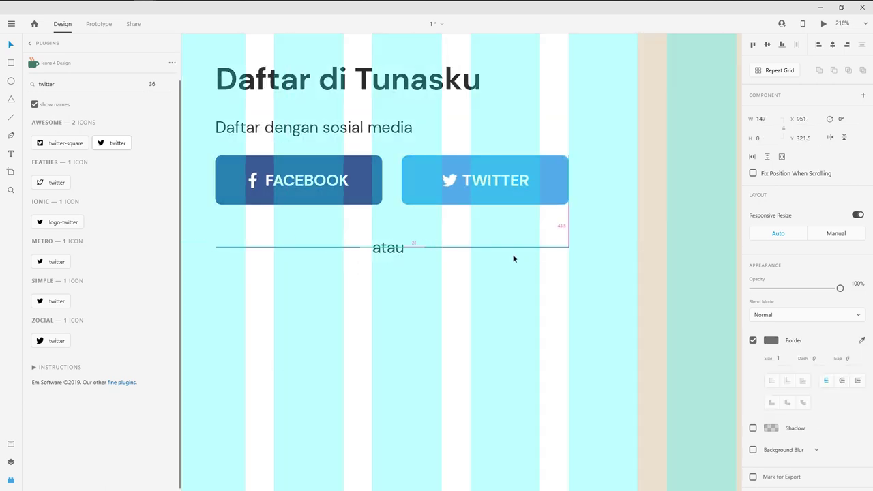
click(397, 255)
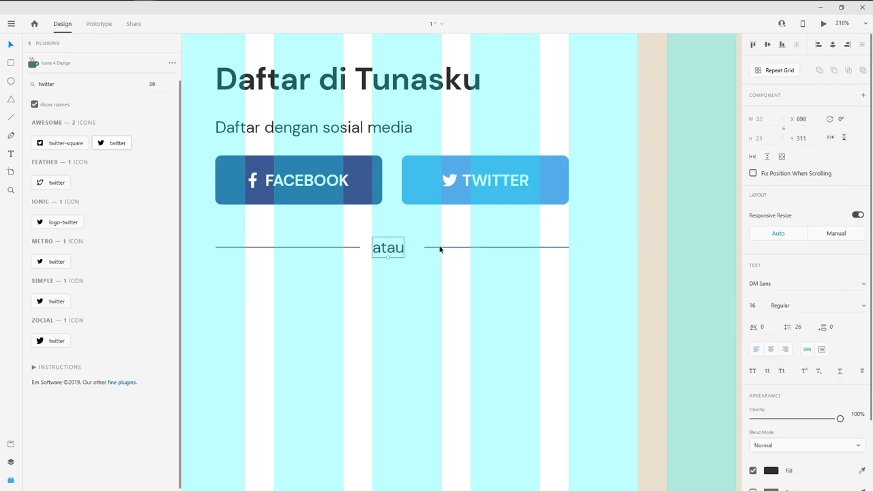
drag(399, 251, 403, 251)
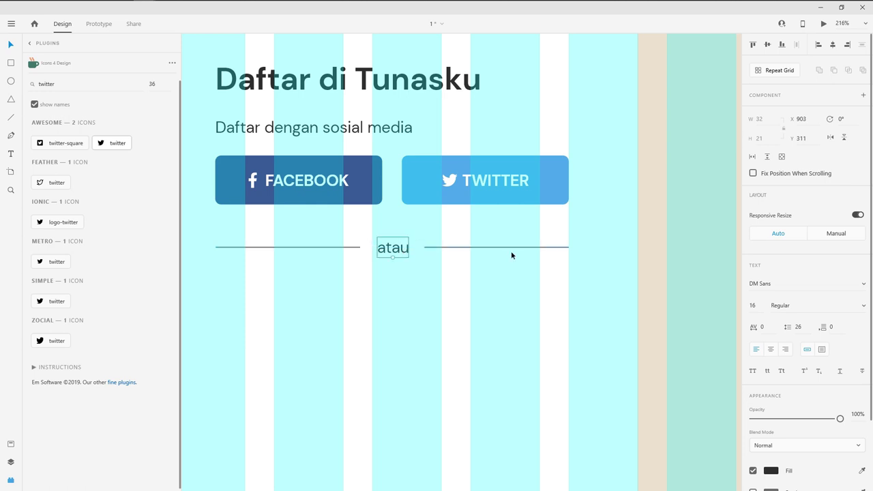
Step: Group both lines with 'atau' and move the divider up closer to the buttons
shift+click(458, 247)
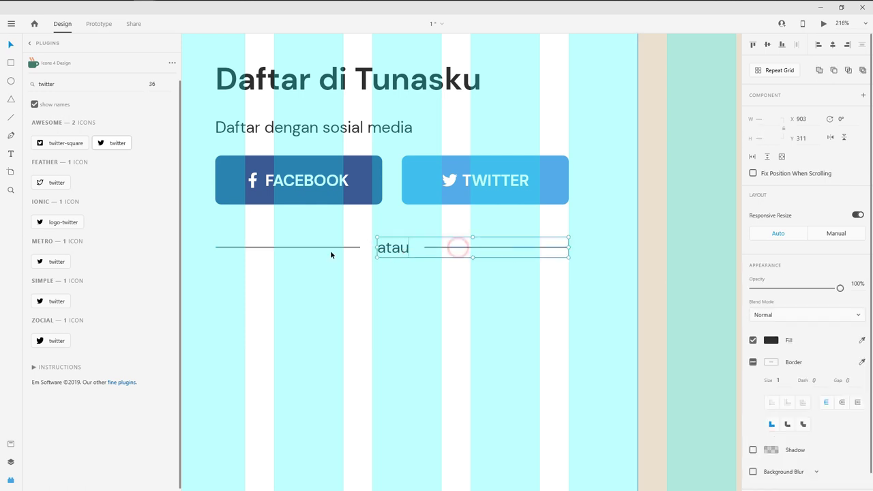
shift+click(327, 247)
key(ctrl+g)
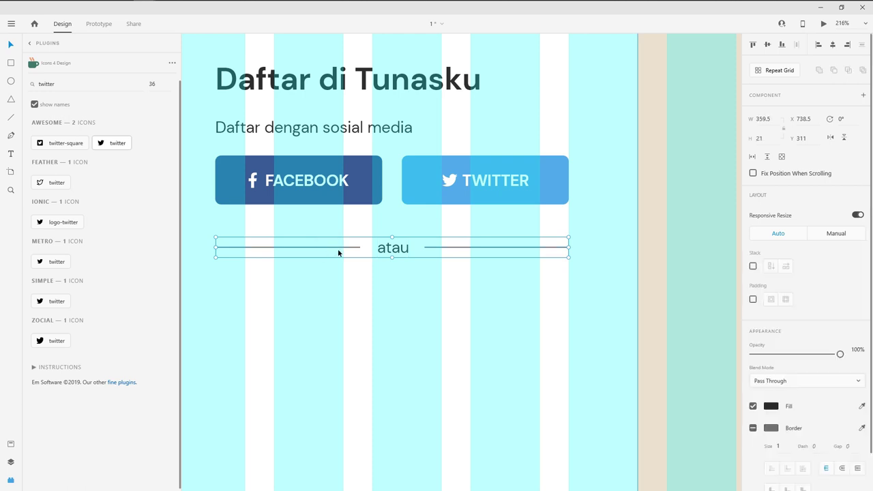
drag(379, 252, 393, 236)
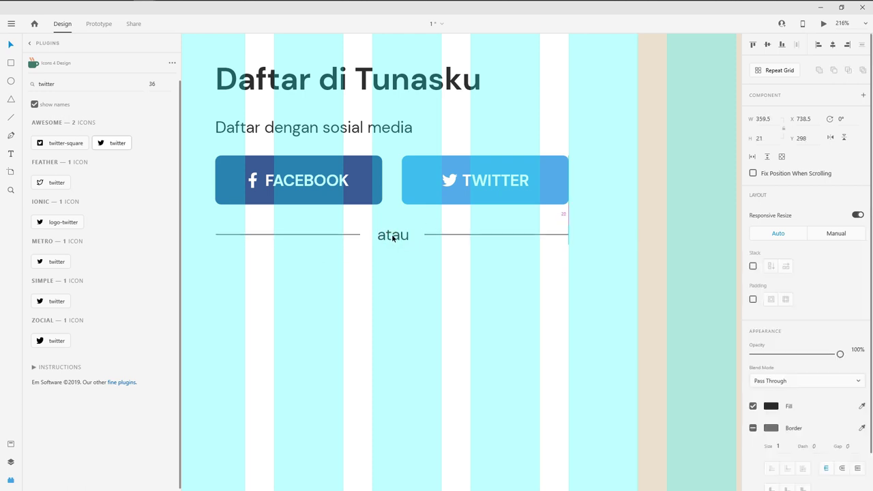
scroll(391, 208, down, 3)
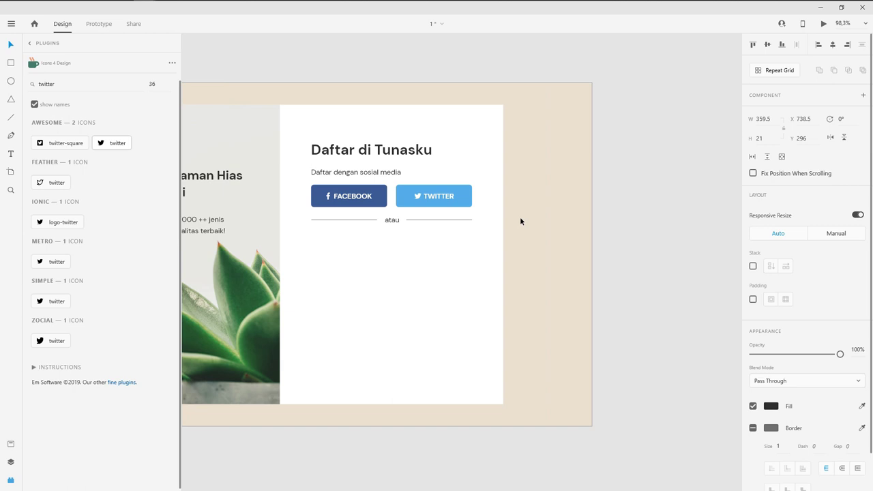
scroll(520, 217, up, 2)
Step: Give both 'atau' divider lines a darker stroke colour
double_click(380, 210)
scroll(379, 207, up, 5)
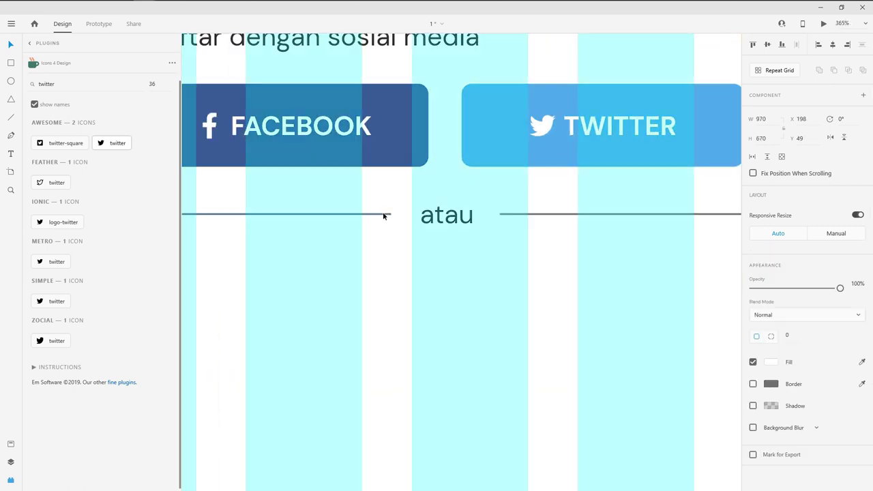
shift+click(565, 214)
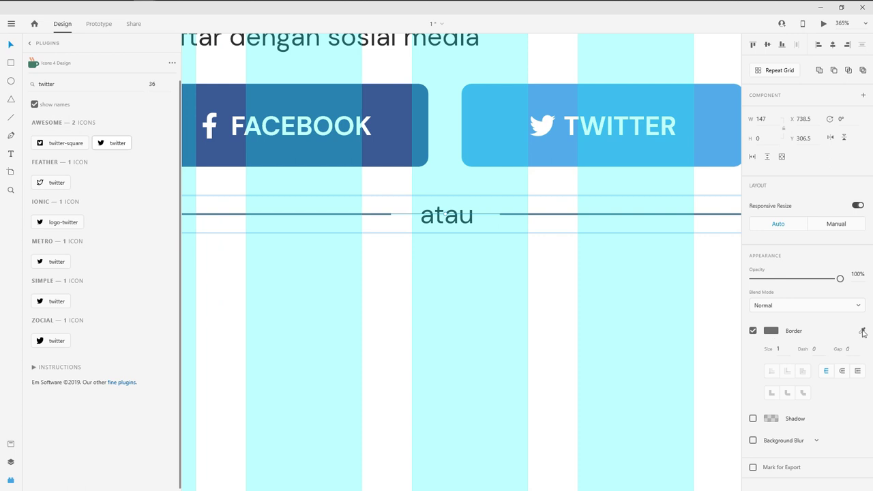
click(771, 331)
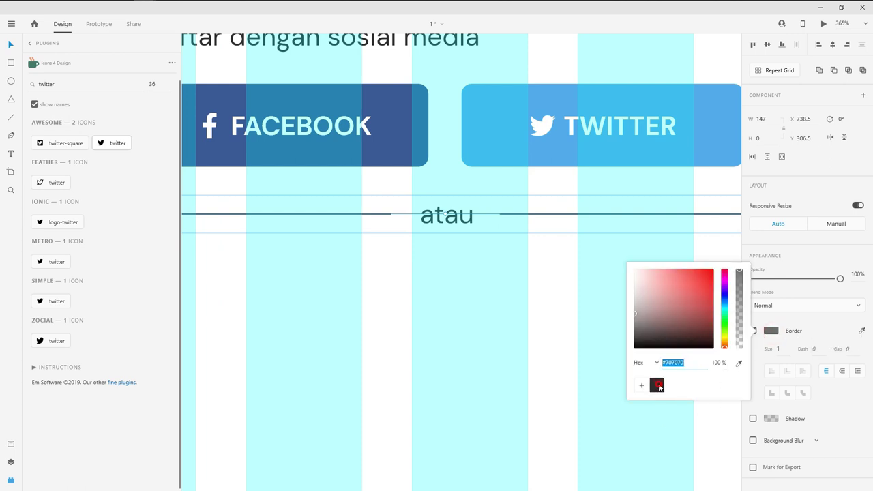
click(659, 387)
click(542, 312)
key(ctrl+0)
scroll(530, 292, up, 3)
Step: Lower the divider line's opacity to 61% and zoom out to the whole artboard
double_click(530, 292)
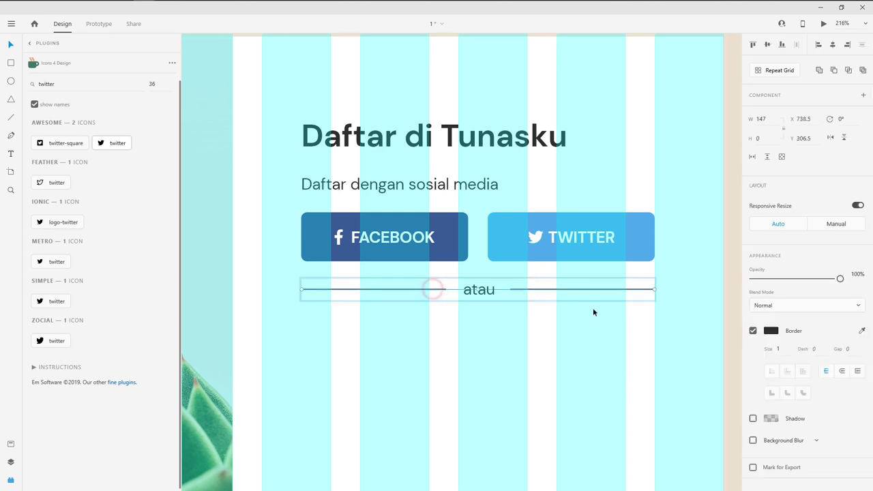
drag(840, 279, 806, 286)
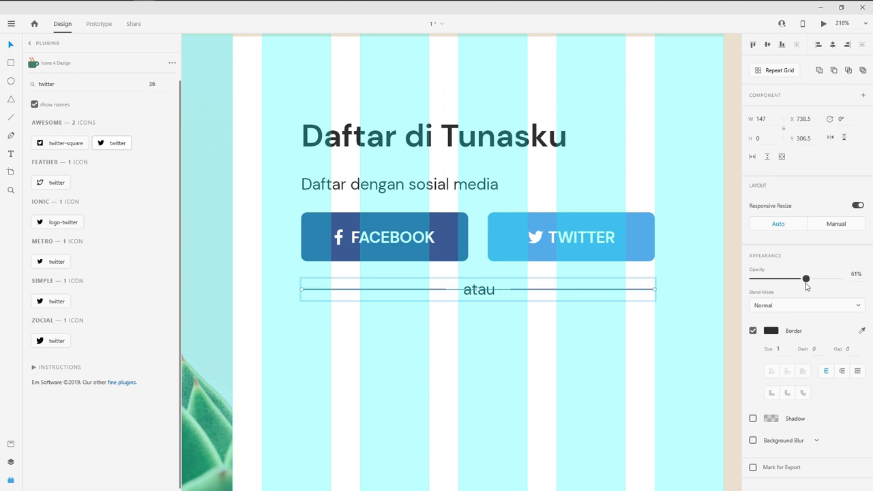
scroll(544, 365, down, 2)
click(523, 342)
scroll(473, 361, down, 2)
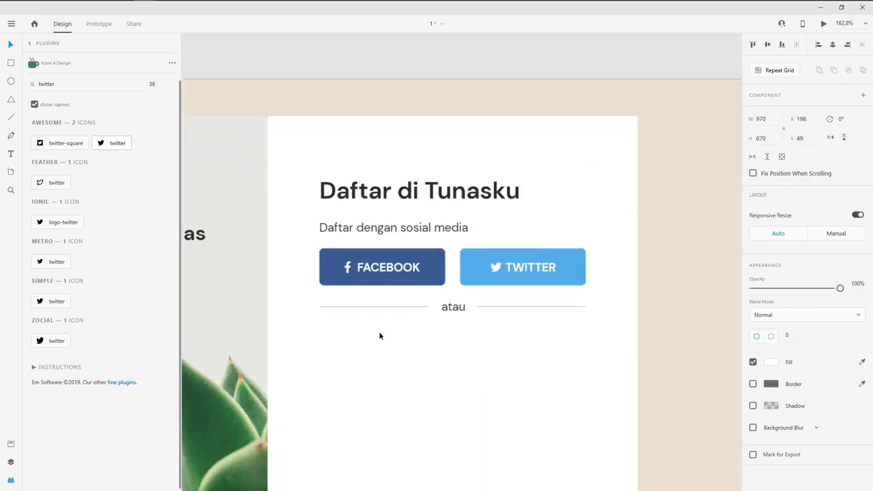
scroll(473, 341, down, 3)
key(ctrl+shift+apostrophe)
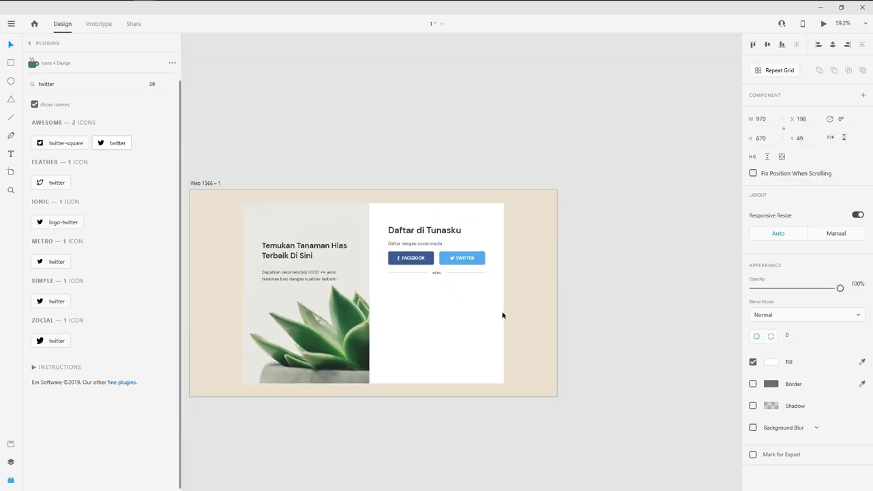
scroll(441, 299, up, 2)
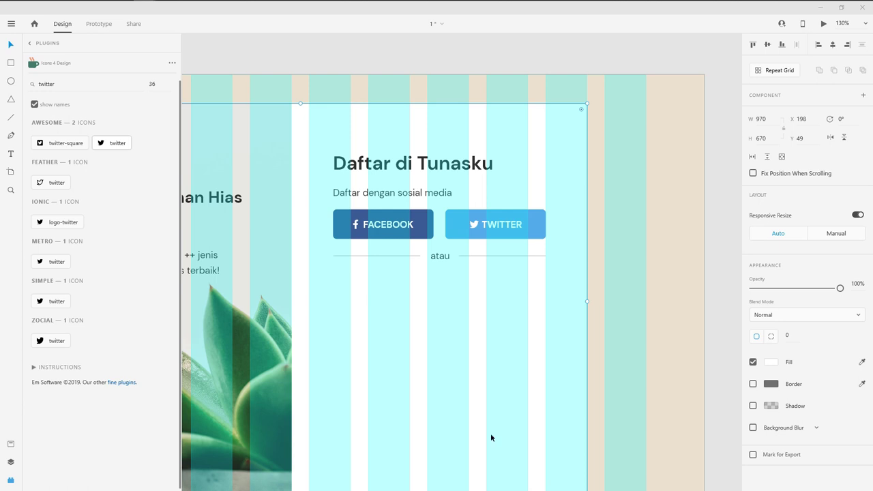
Step: Draw a wide 359-wide rectangle below the 'atau' divider with height 50
click(11, 63)
scroll(371, 307, up, 2)
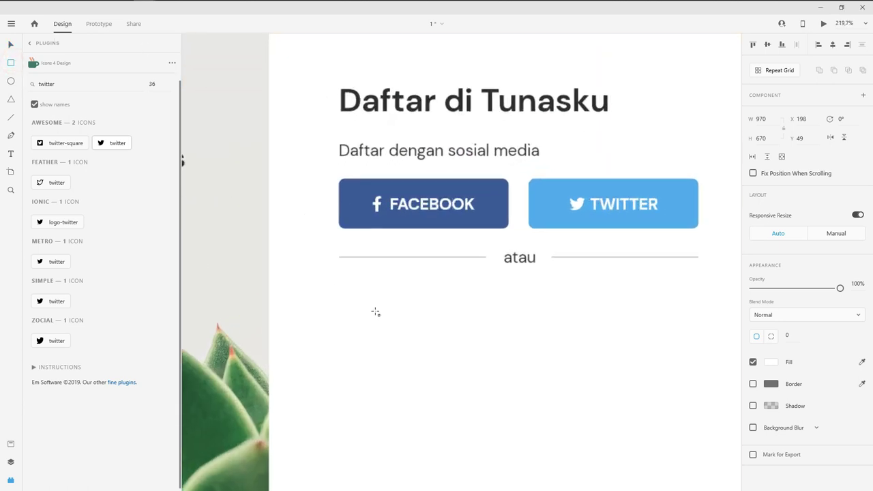
drag(340, 280, 699, 315)
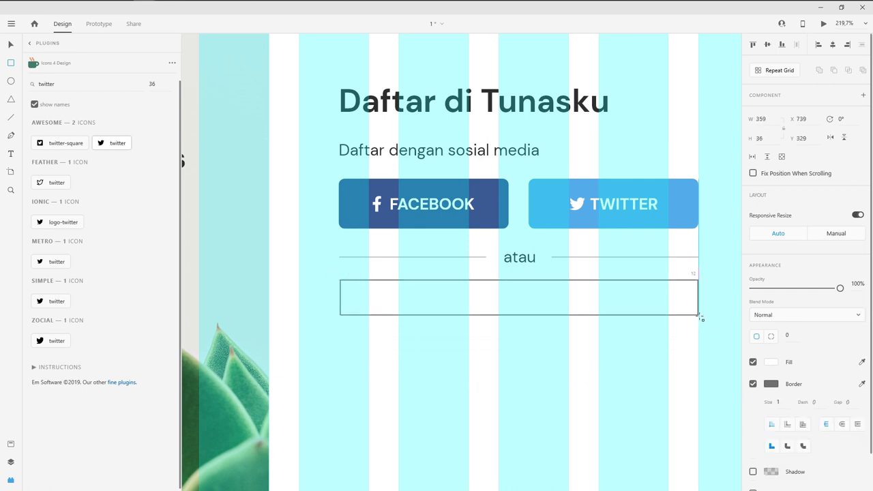
click(763, 137)
text(50)
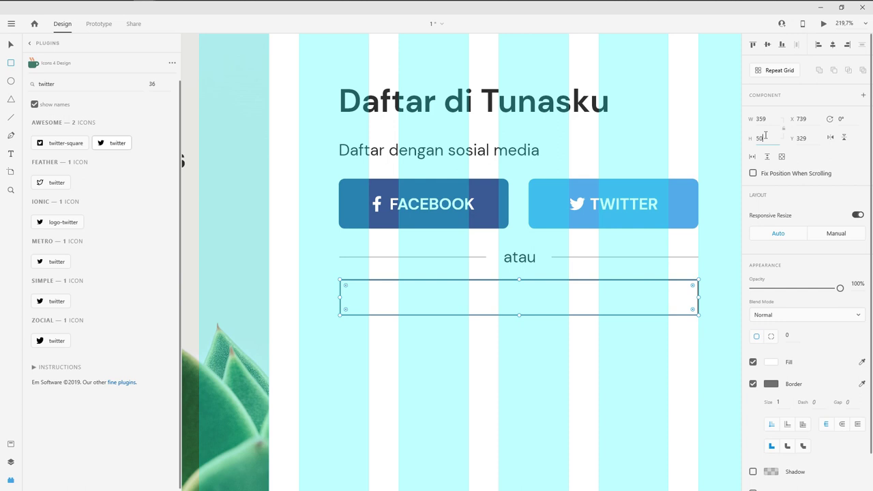
key(Return)
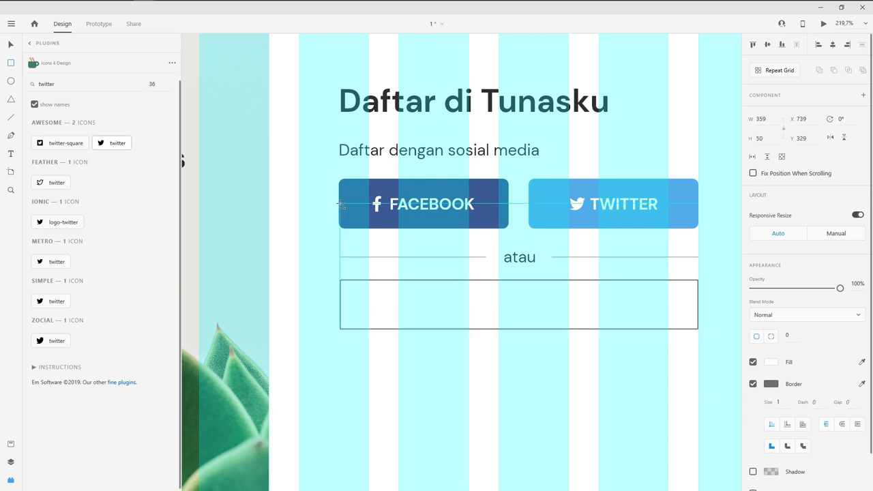
key(v)
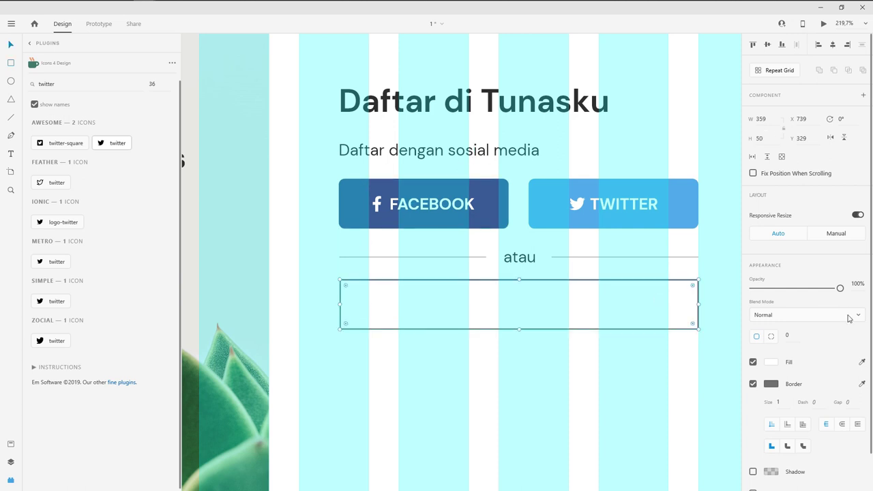
Step: Round the input box's corners to match the FACEBOOK button, radius 6
click(789, 336)
click(485, 195)
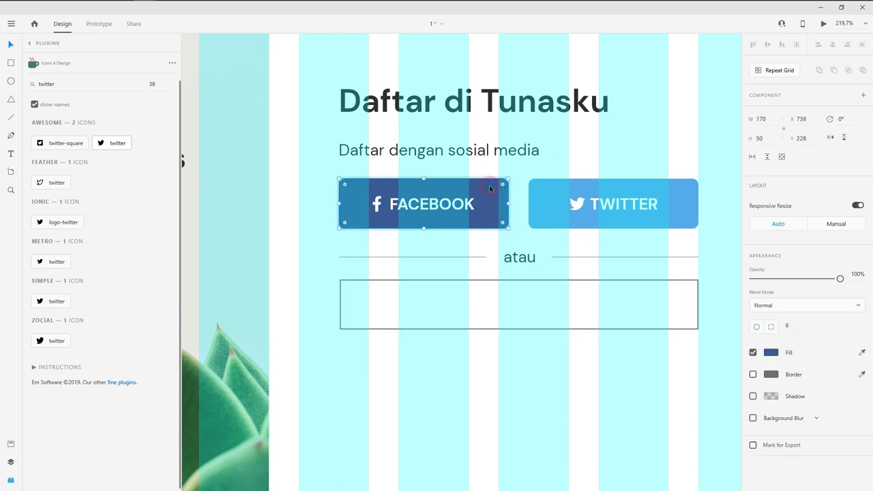
click(593, 308)
click(789, 337)
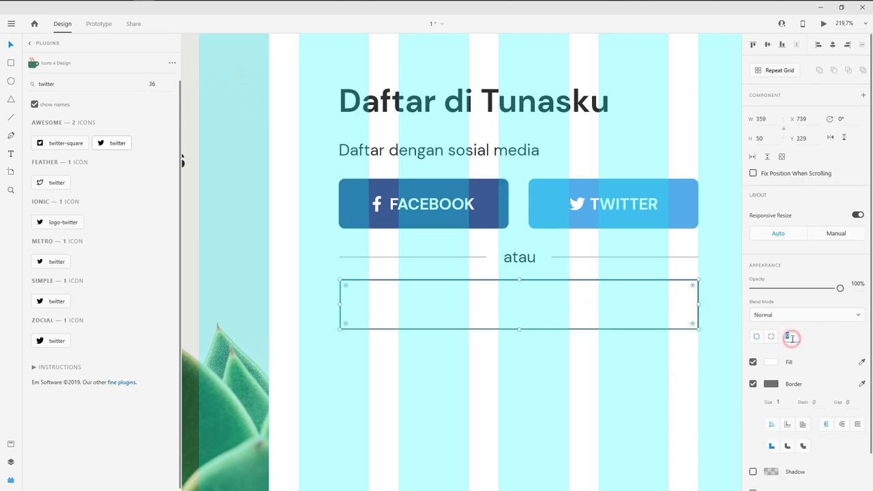
text(5)
click(491, 378)
click(451, 279)
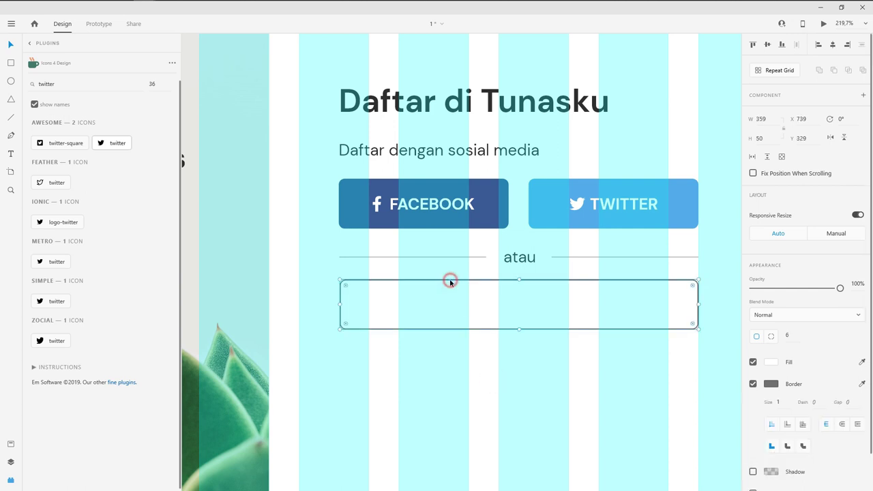
Step: Give the input box a dark border and fade it to about 15% opacity
click(773, 387)
click(655, 438)
click(510, 376)
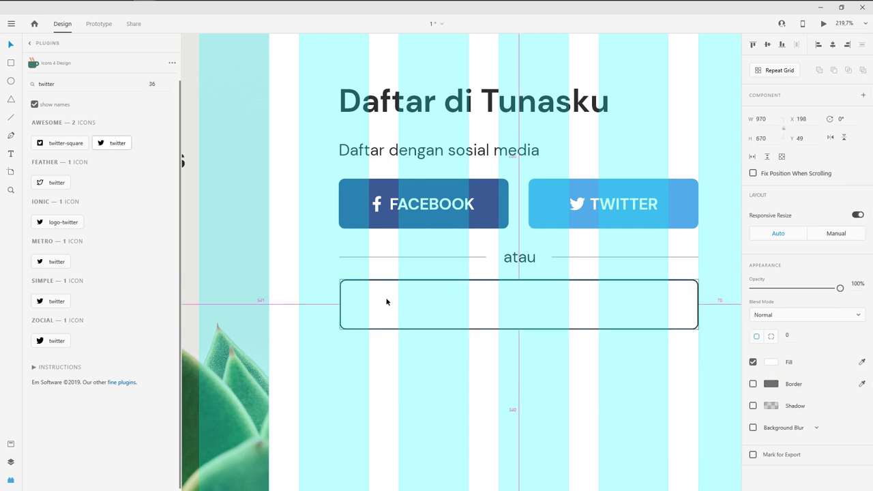
ctrl+scroll(386, 302, up, 3)
click(386, 276)
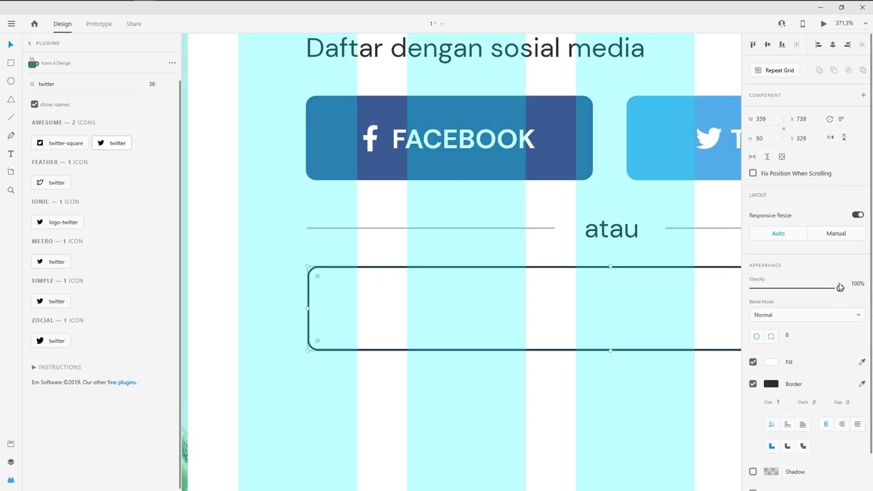
drag(841, 289, 769, 288)
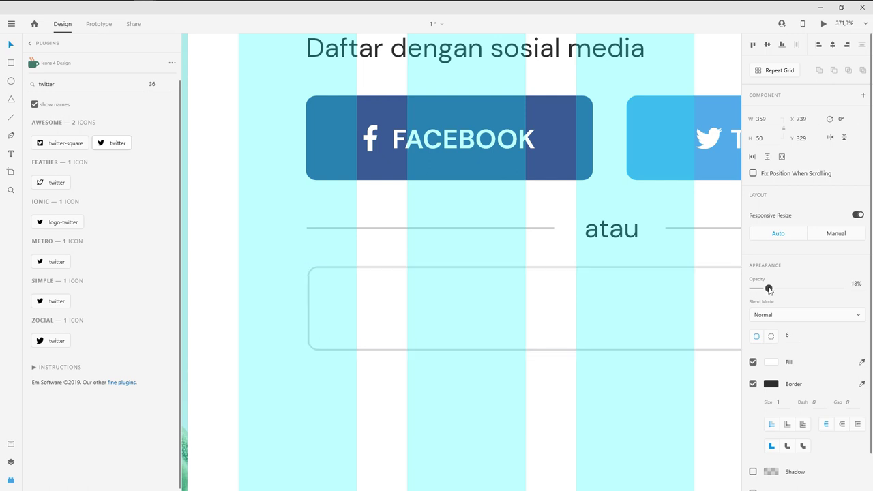
click(585, 420)
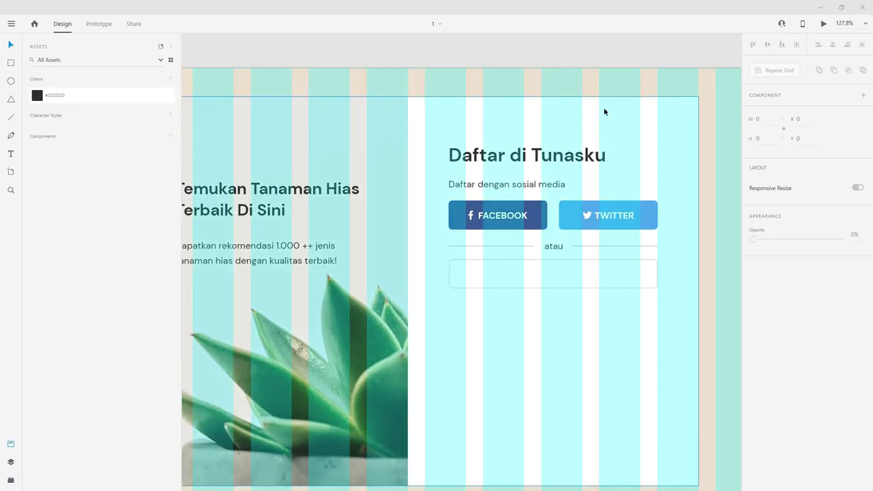
click(604, 109)
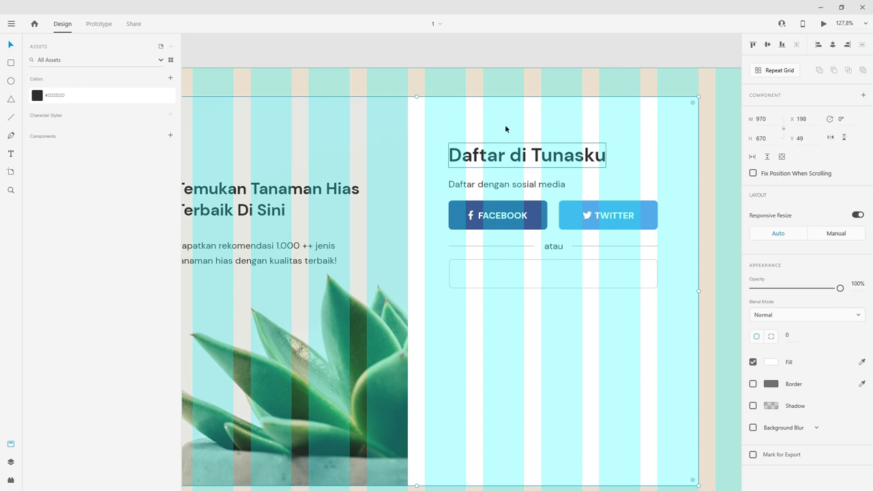
scroll(543, 116, up, 1)
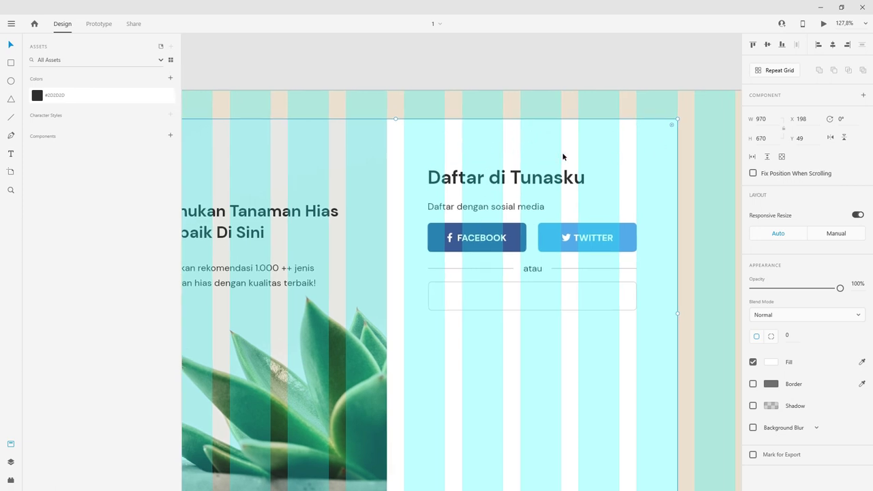
drag(574, 143, 576, 143)
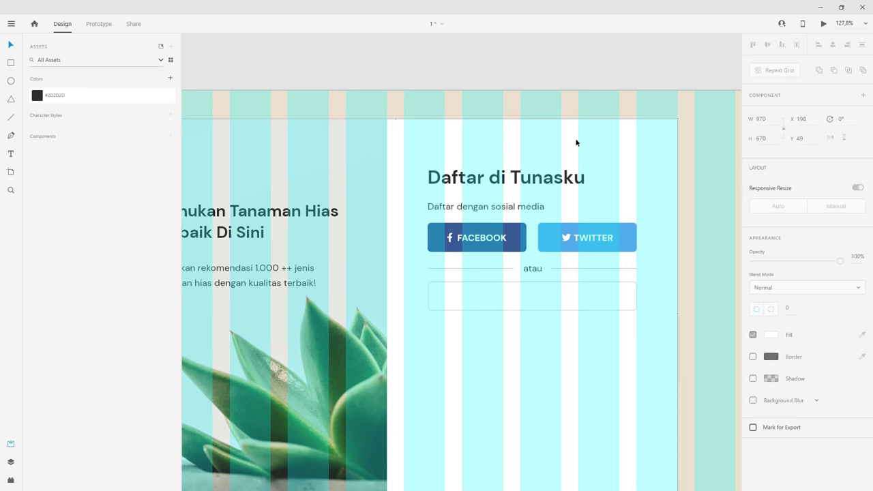
click(630, 118)
scroll(403, 126, up, 3)
key(ctrl+0)
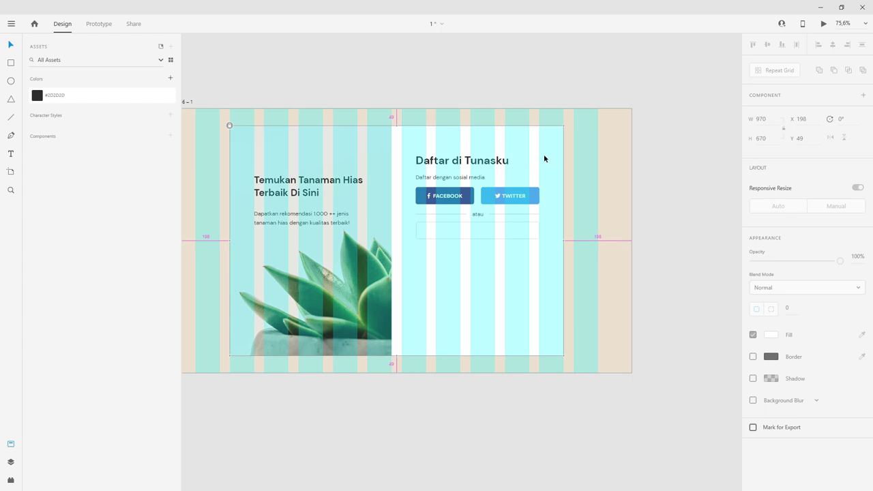
scroll(212, 117, up, 3)
scroll(247, 107, up, 3)
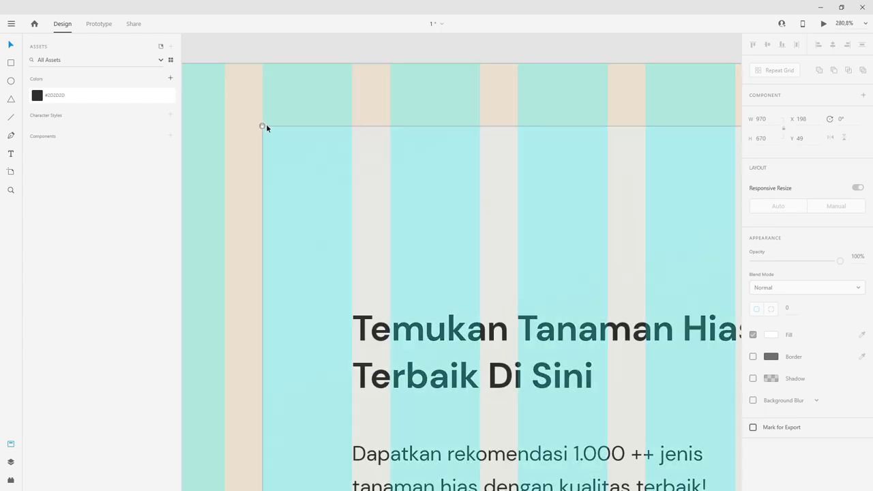
key(ctrl+0)
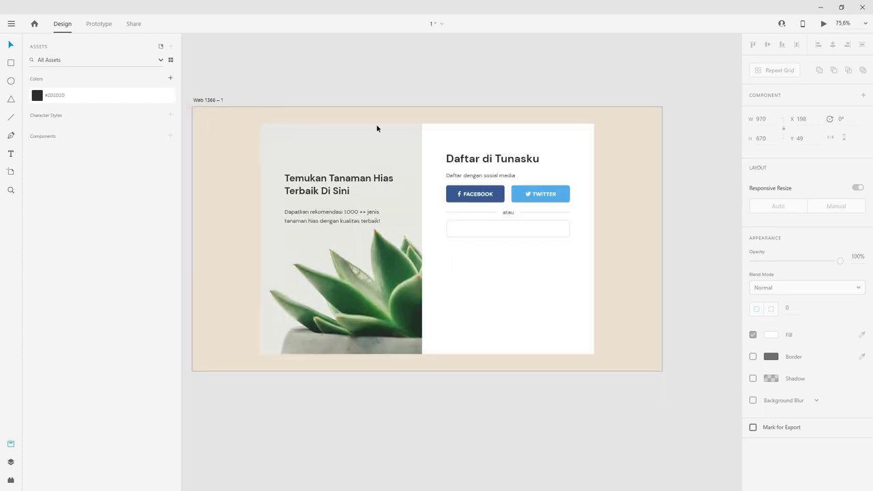
scroll(344, 242, up, 3)
scroll(425, 275, up, 2)
drag(478, 295, 467, 293)
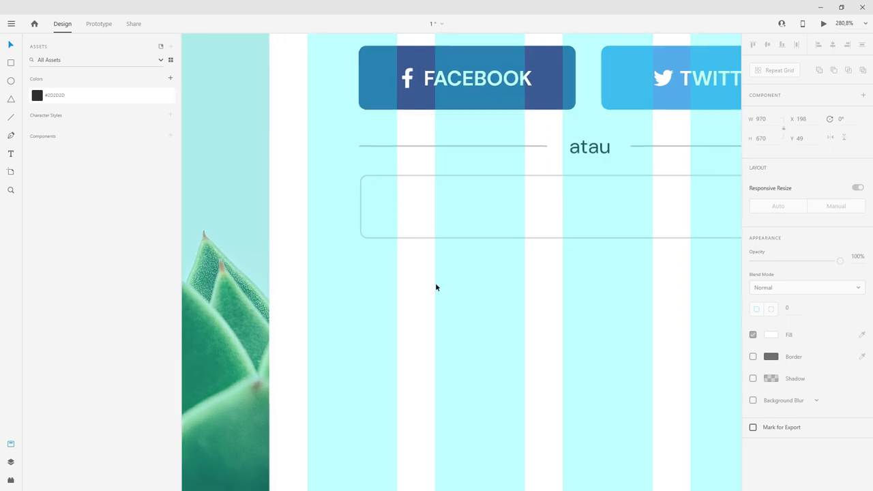
click(11, 157)
scroll(407, 210, up, 1)
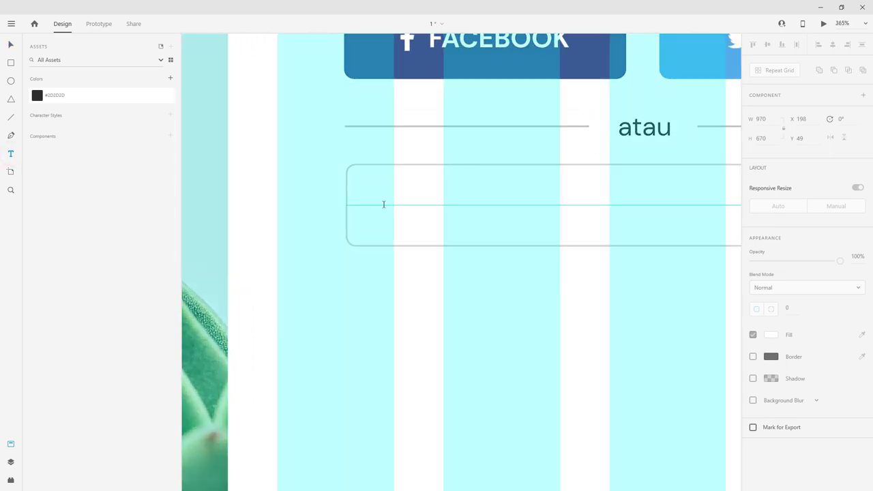
Step: Type 'Nama' inside the input box and colour it dark grey #2D2D2D
click(384, 204)
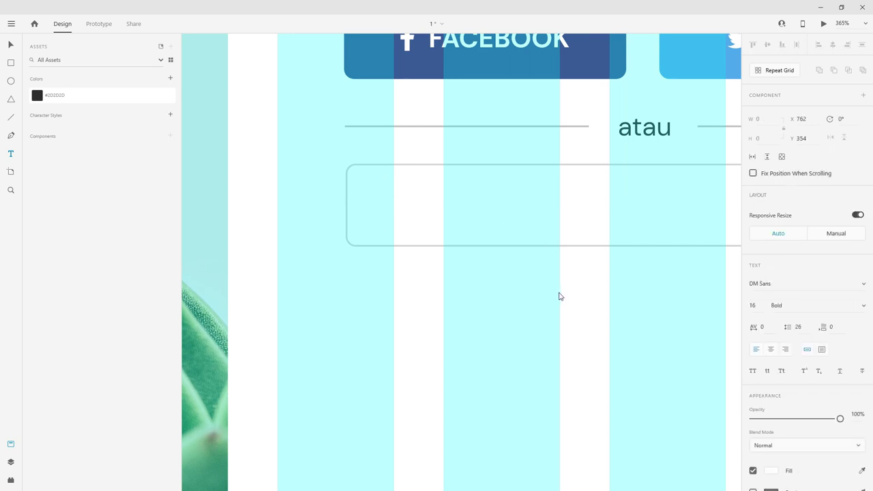
text(N)
text(am)
text(a)
click(11, 45)
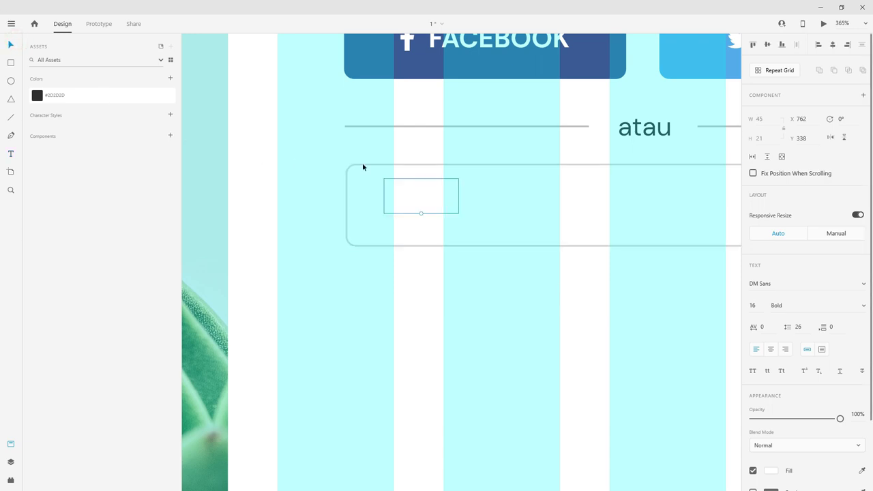
drag(425, 200, 419, 213)
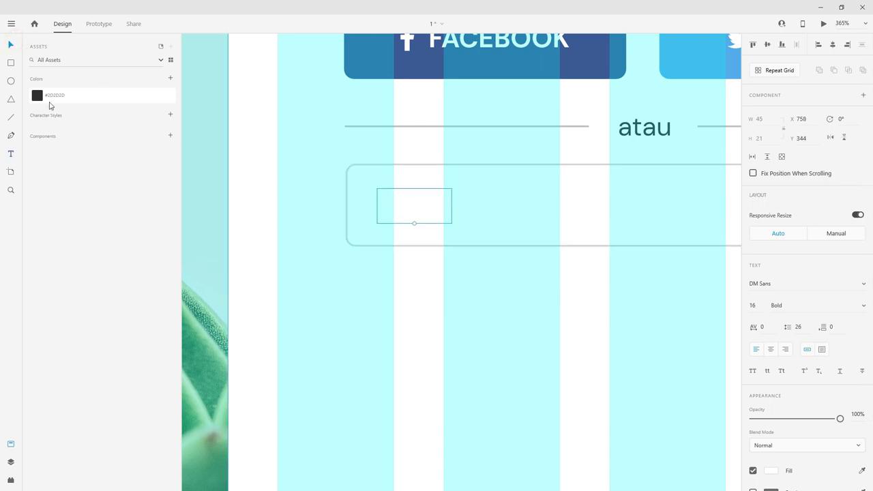
click(50, 99)
click(792, 300)
Step: Set the Nama text to font size 15 and Regular weight
click(754, 305)
click(754, 305)
text(1)
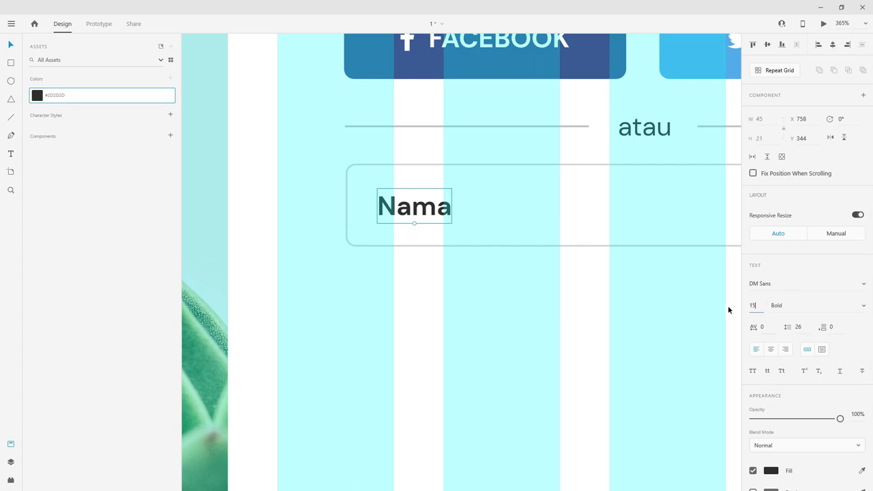
key(Return)
click(793, 307)
click(794, 307)
text(Regular)
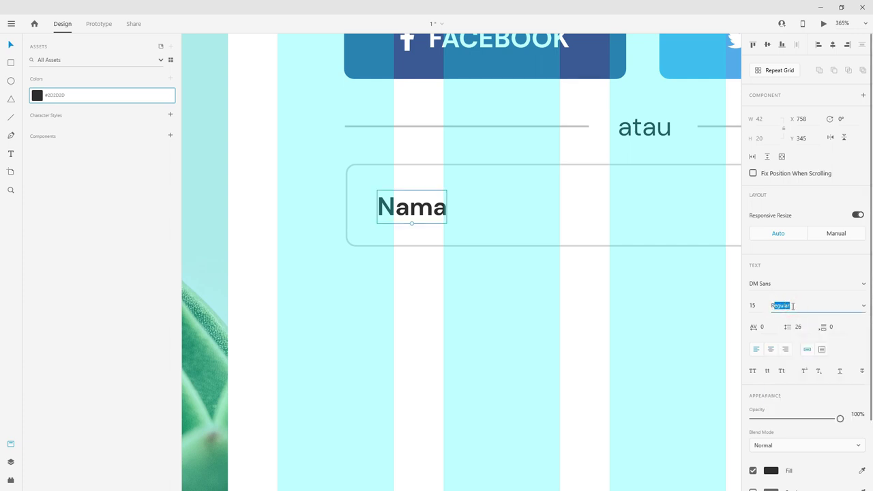
key(Return)
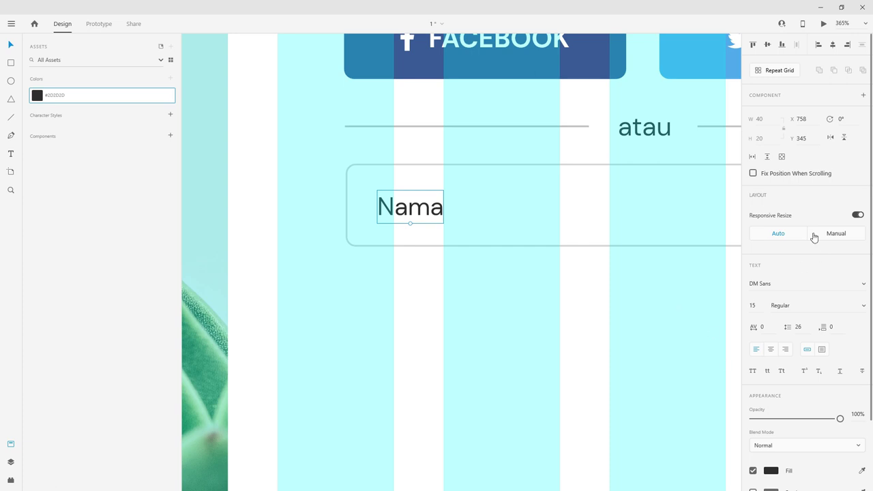
Step: Fade the Nama placeholder to 30% opacity
click(574, 246)
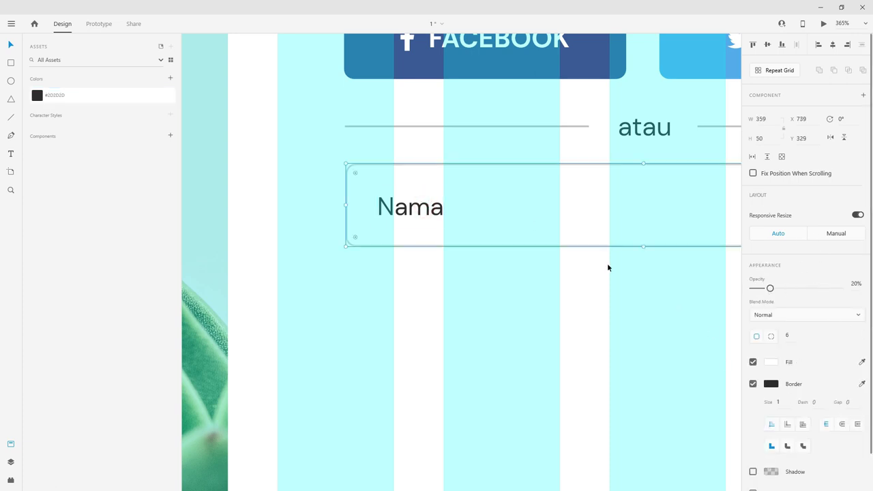
click(432, 218)
click(415, 209)
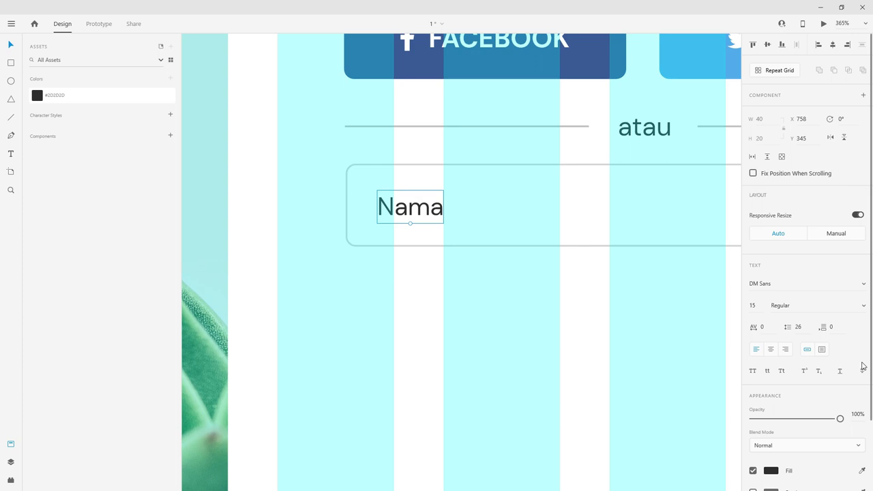
scroll(805, 336, down, 3)
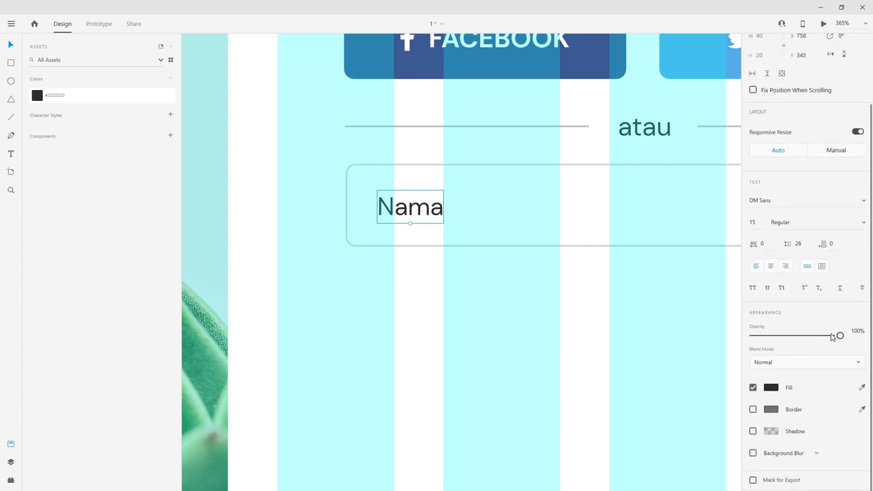
drag(786, 337, 779, 335)
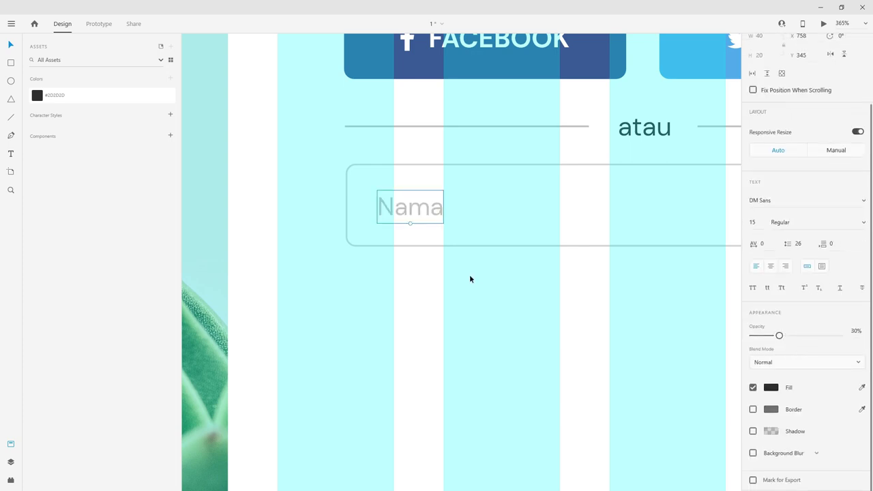
click(470, 274)
click(413, 199)
Step: Nudge the Nama placeholder text two steps to the left
scroll(441, 266, down, 2)
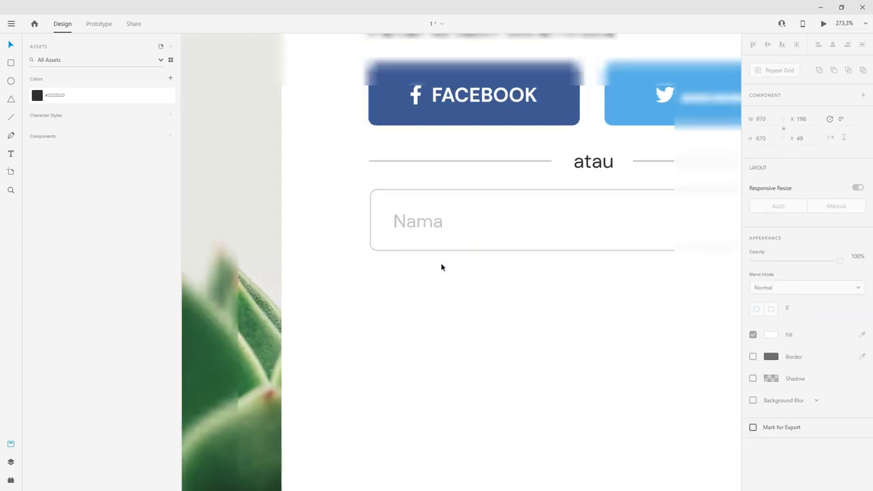
scroll(441, 263, down, 1)
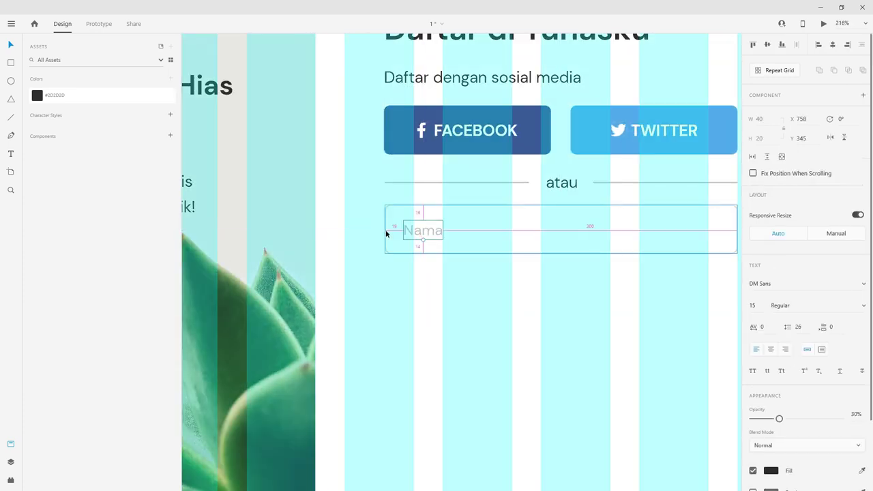
scroll(415, 234, up, 1)
scroll(403, 232, down, 1)
scroll(432, 325, up, 1)
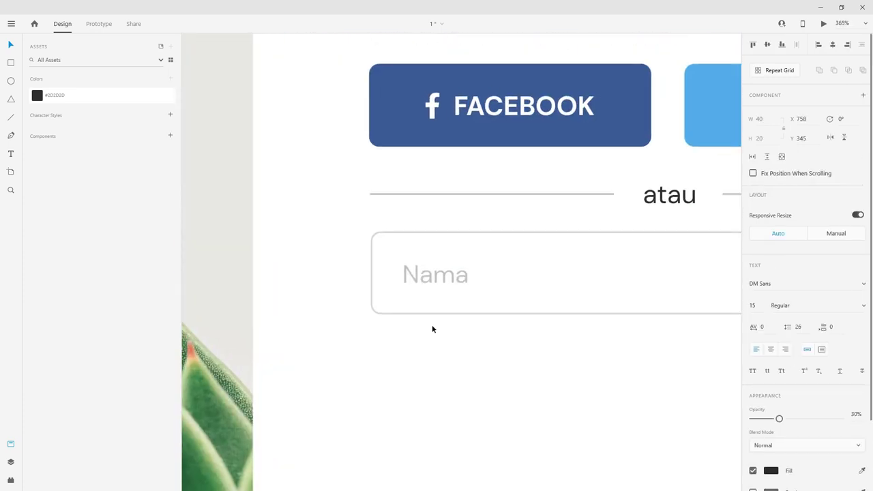
scroll(393, 243, up, 3)
click(394, 245)
key(Left)
key(Left)
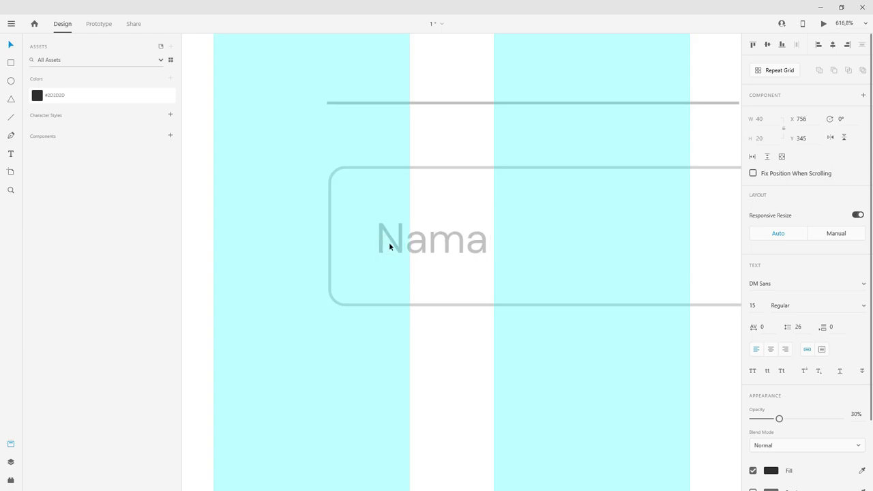
key(Left)
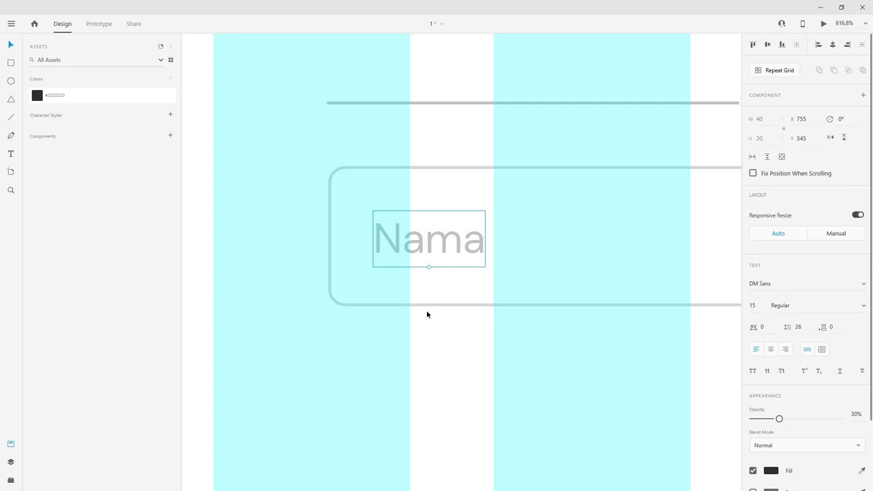
Step: Turn the Nama input group into a Repeat Grid of three stacked rows
scroll(426, 310, down, 3)
scroll(532, 312, up, 2)
drag(567, 302, 491, 292)
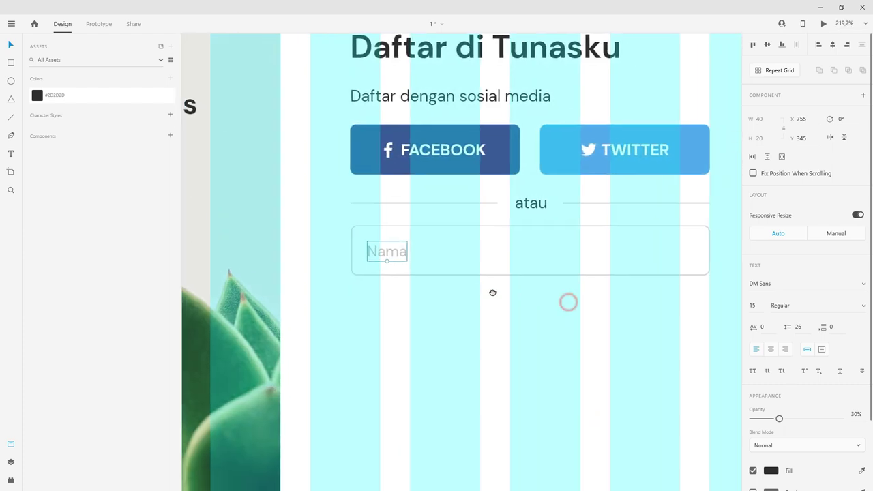
click(484, 300)
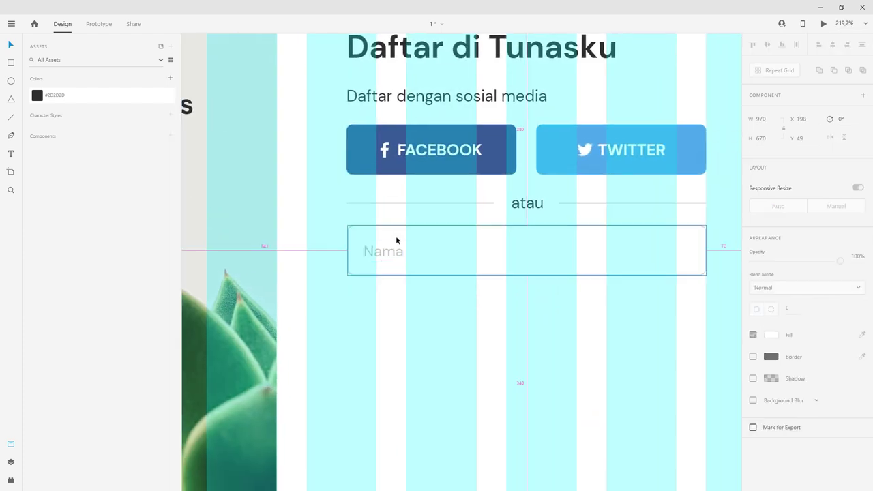
click(395, 253)
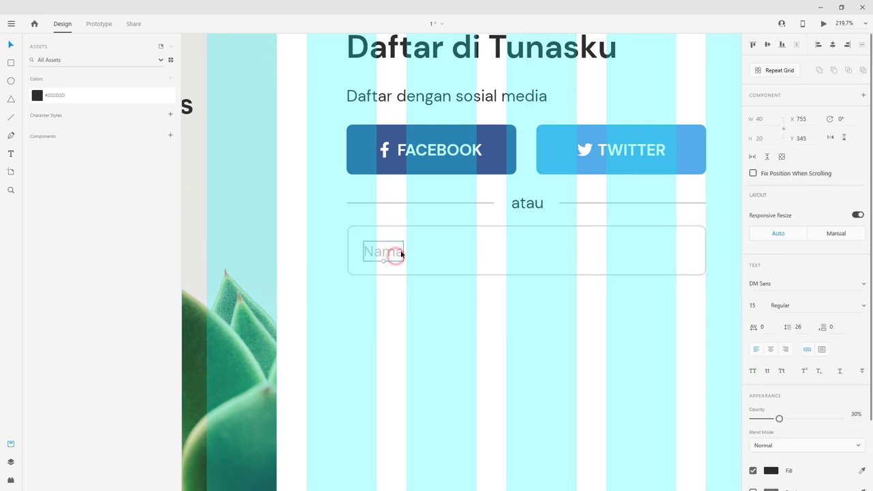
click(431, 225)
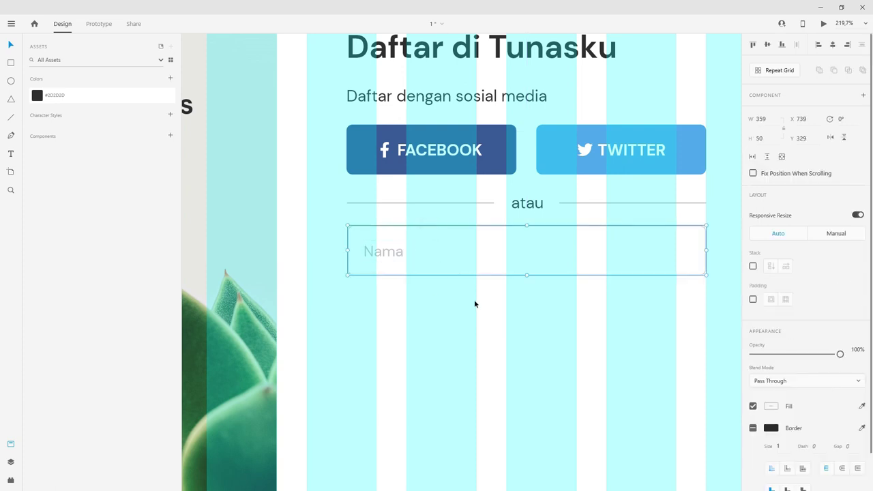
click(466, 304)
mouse_move(460, 335)
mouse_down()
mouse_move(468, 248)
mouse_move(399, 283)
mouse_move(398, 335)
mouse_up()
click(357, 259)
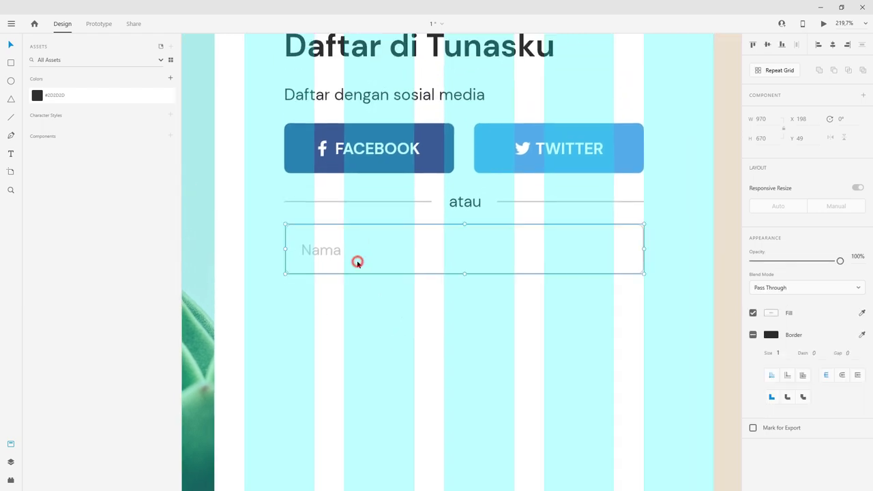
click(780, 70)
mouse_move(464, 277)
mouse_down()
mouse_move(462, 439)
mouse_move(456, 414)
mouse_up()
Step: Relabel the second field's placeholder 'Email' and the third field's 'Sandi'
ctrl+scroll(309, 422, up, 5)
ctrl+scroll(272, 401, down, 5)
scroll(344, 311, down, 2)
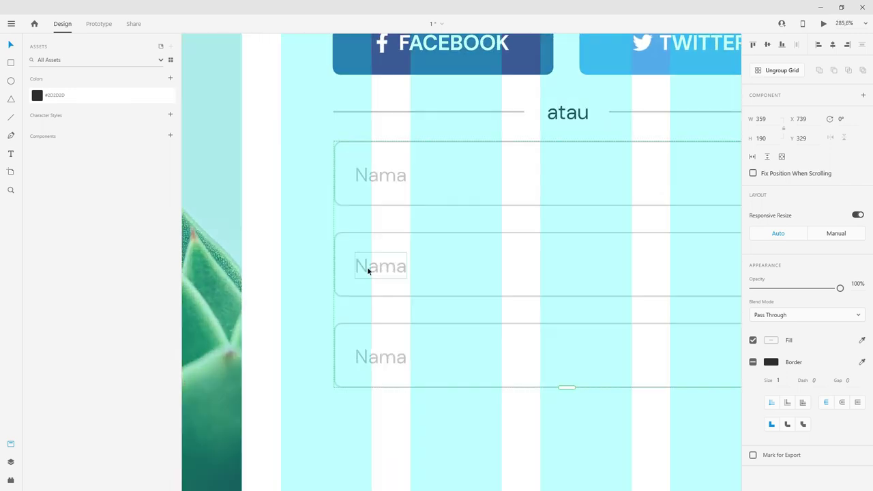
double_click(367, 267)
text(Email)
key(Escape)
double_click(372, 355)
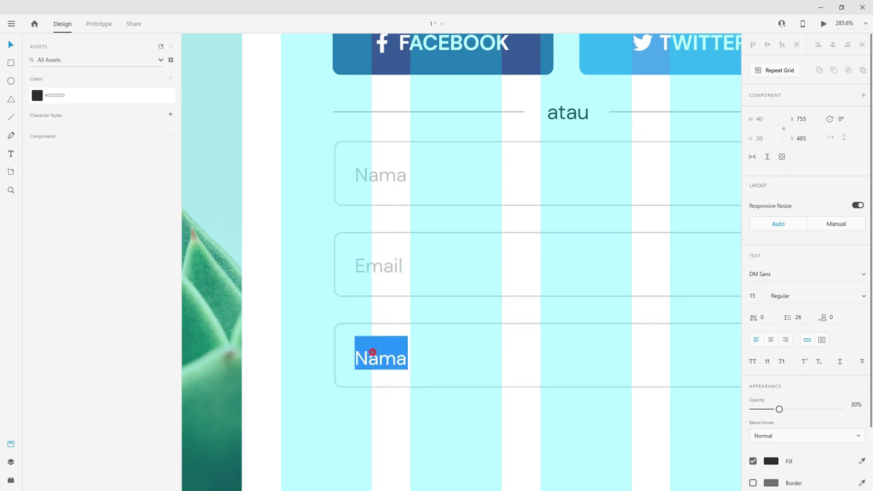
text(Sa)
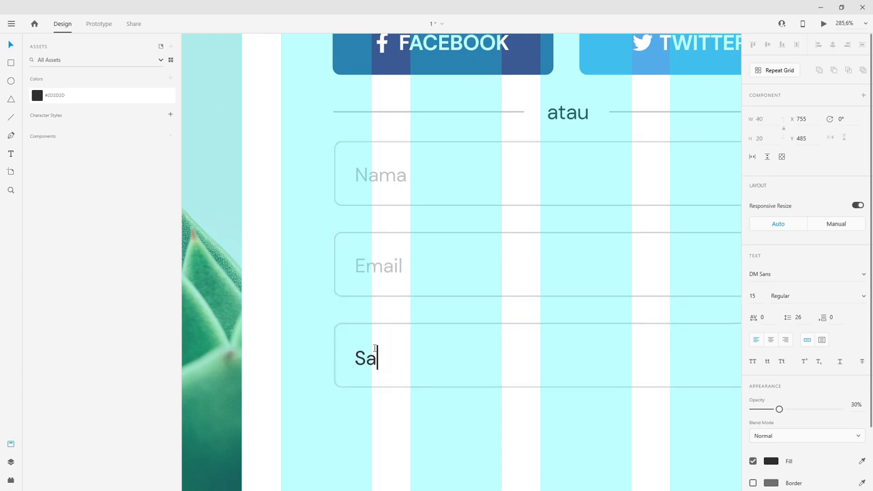
text(ndi)
click(355, 186)
Step: Shrink the repeat grid's row gap, bringing the grid to 359 × 182
ctrl+scroll(362, 194, down, 5)
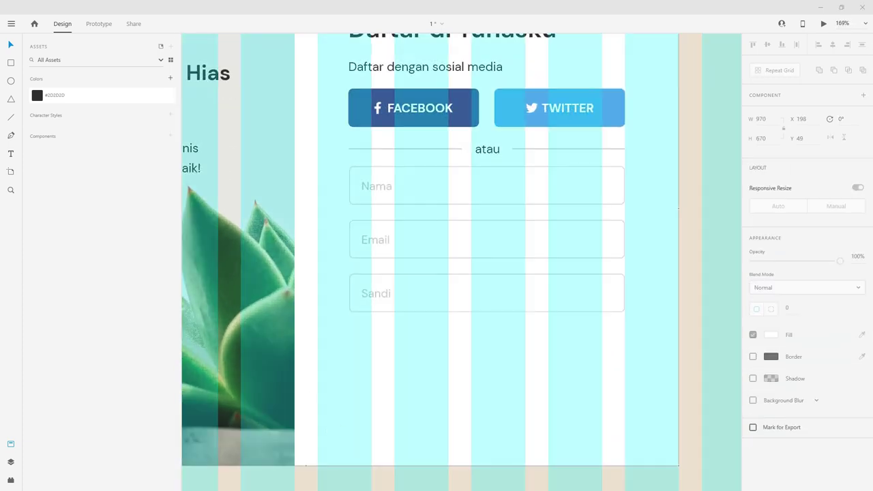
click(466, 292)
ctrl+scroll(441, 247, up, 2)
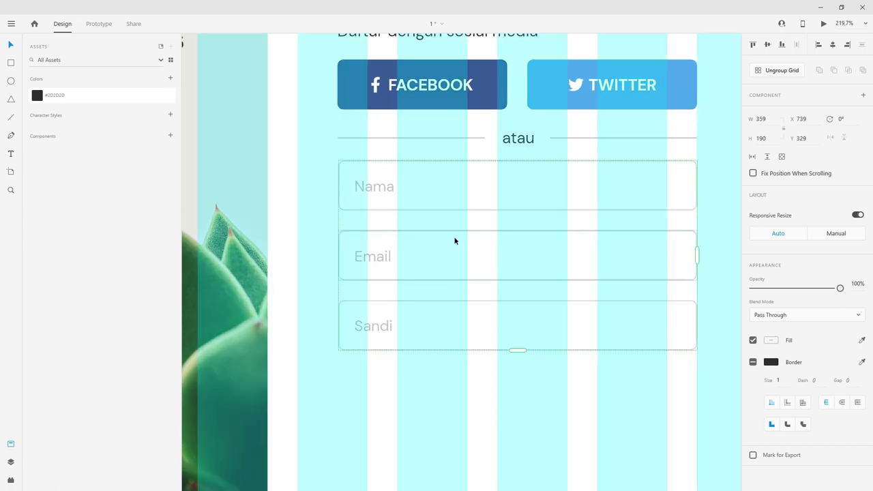
drag(459, 225, 460, 221)
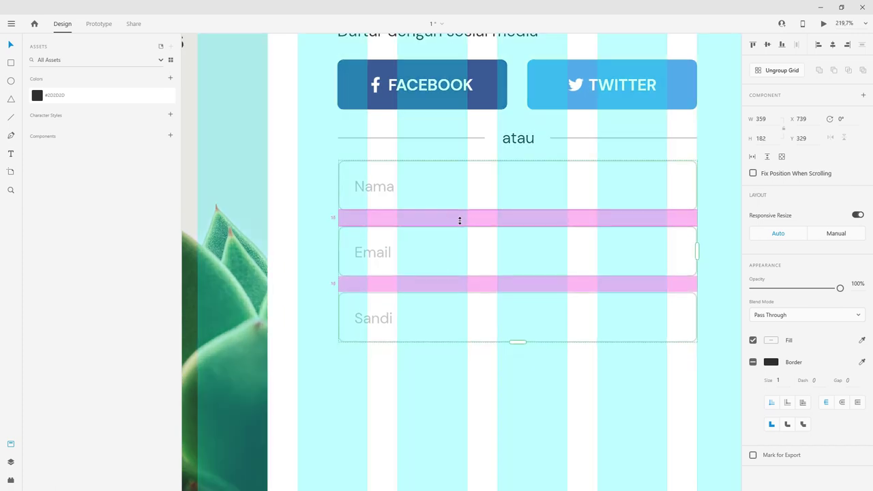
ctrl+scroll(430, 219, down, 2)
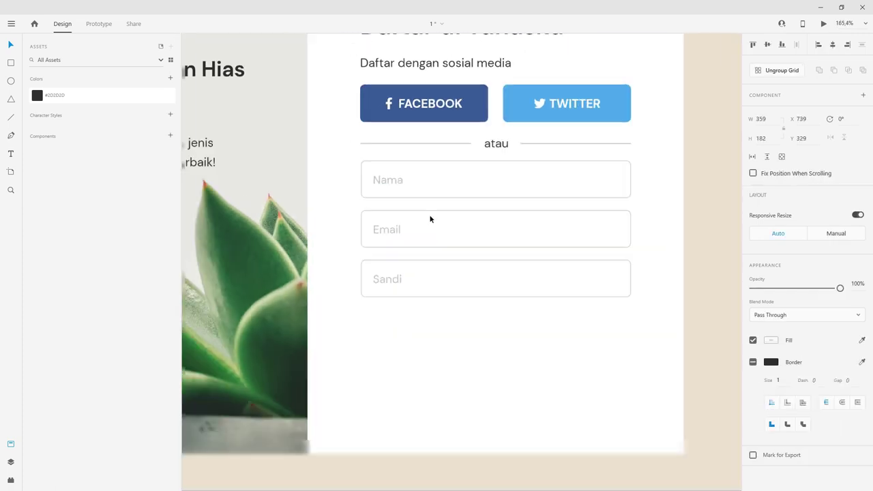
ctrl+scroll(446, 267, up, 2)
ctrl+scroll(519, 280, down, 2)
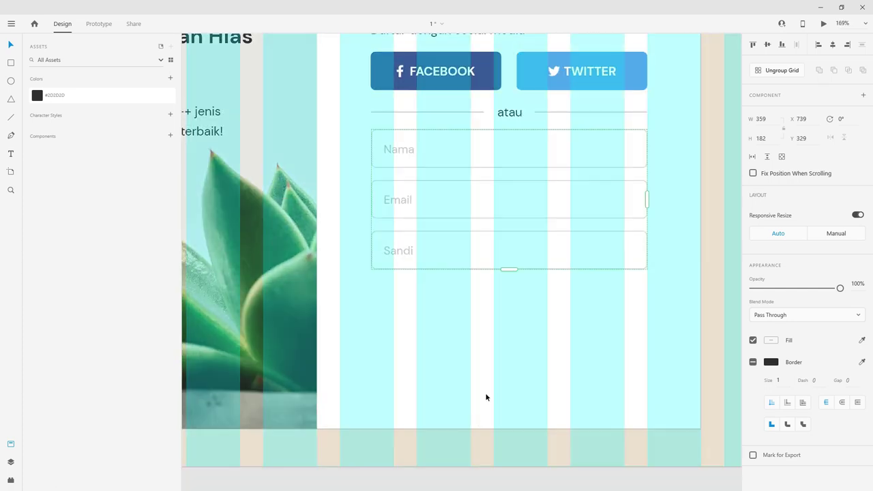
drag(507, 357, 495, 313)
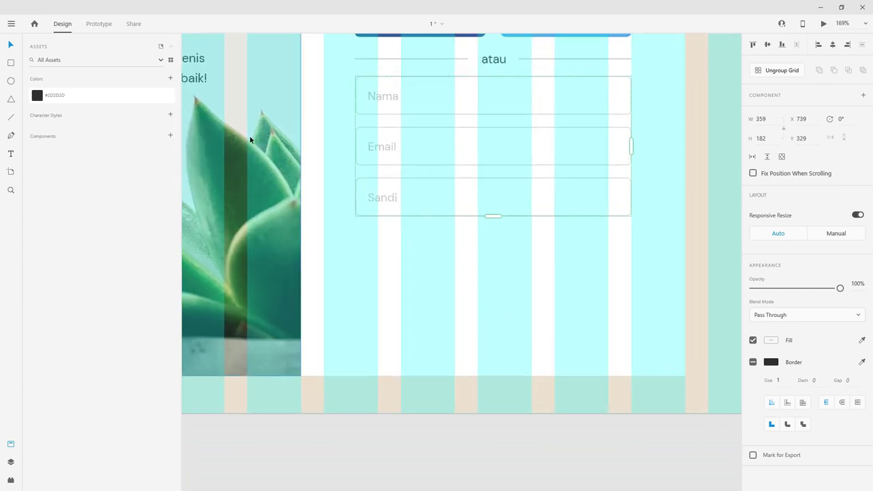
drag(317, 123, 340, 185)
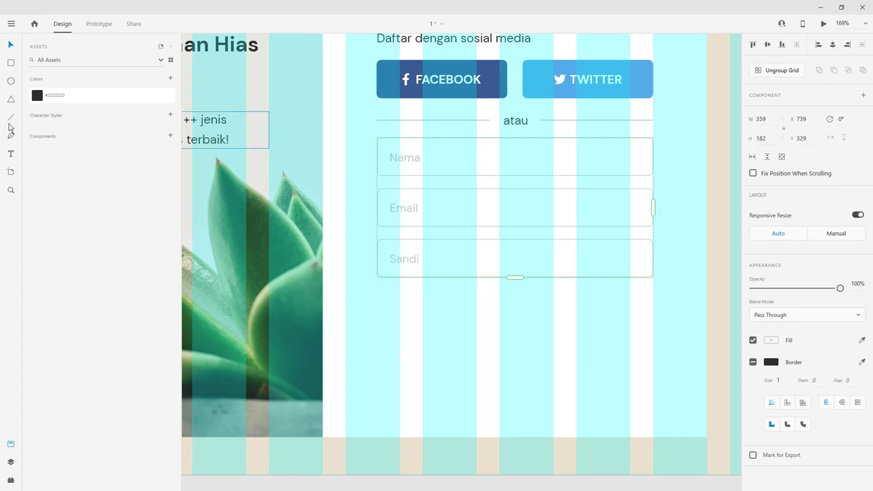
click(11, 64)
Step: Draw a 14 × 14 square below the Sandi field with border #2D2D2D
scroll(407, 299, up, 2)
scroll(412, 302, up, 2)
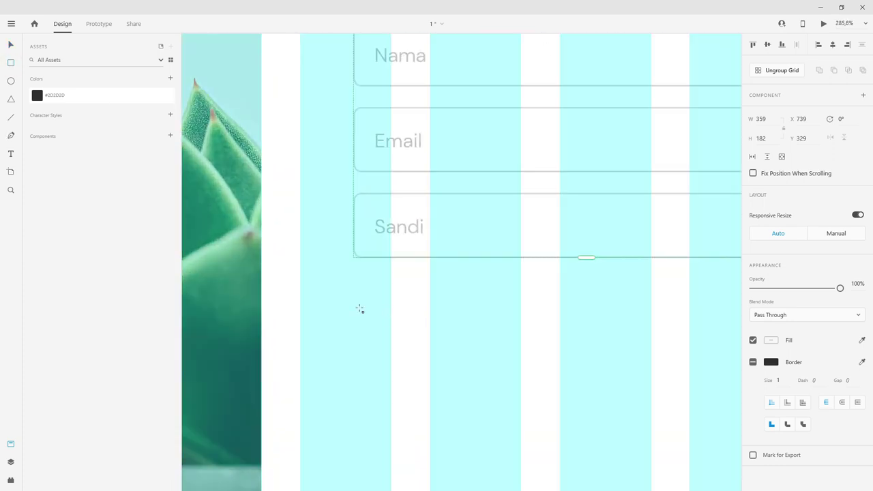
scroll(359, 309, up, 2)
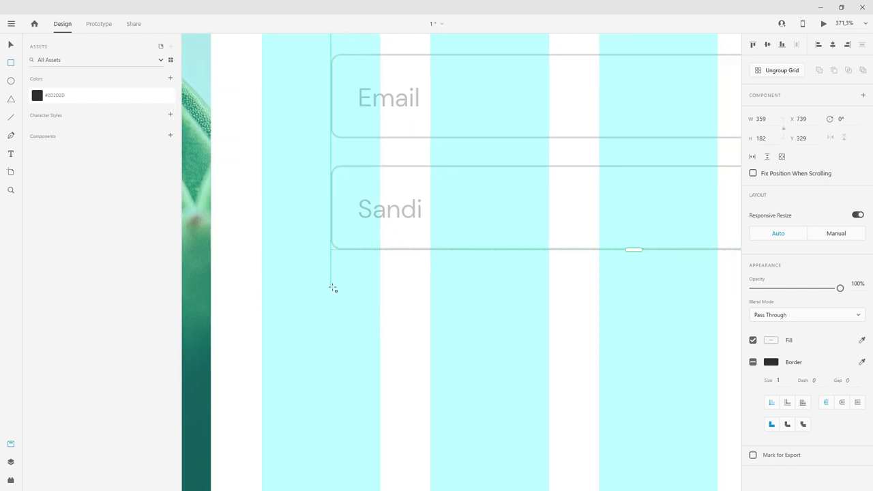
drag(331, 294, 354, 323)
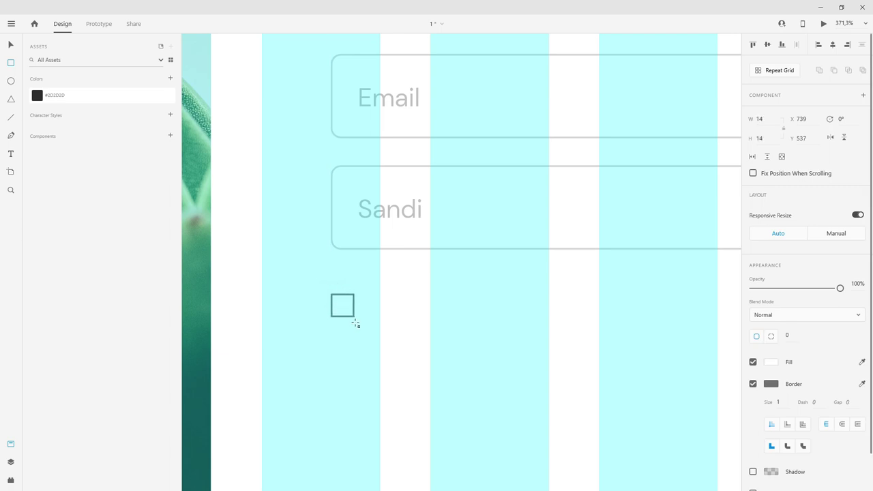
scroll(255, 304, up, 1)
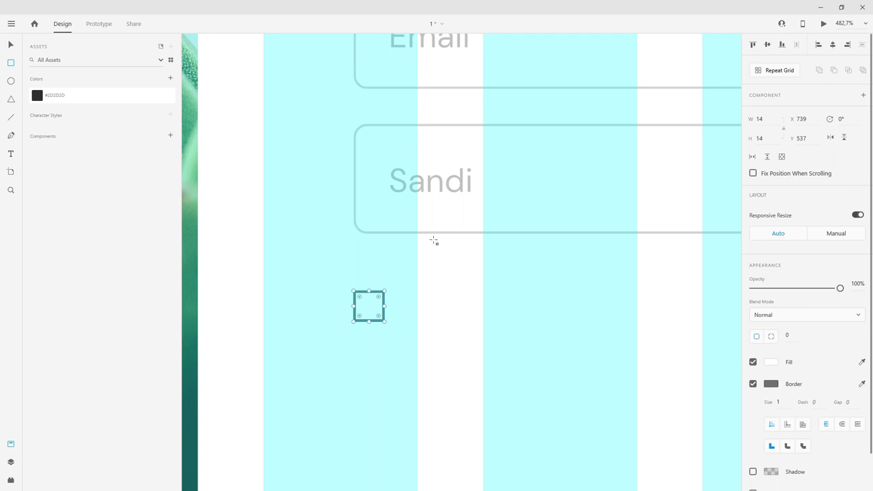
click(773, 385)
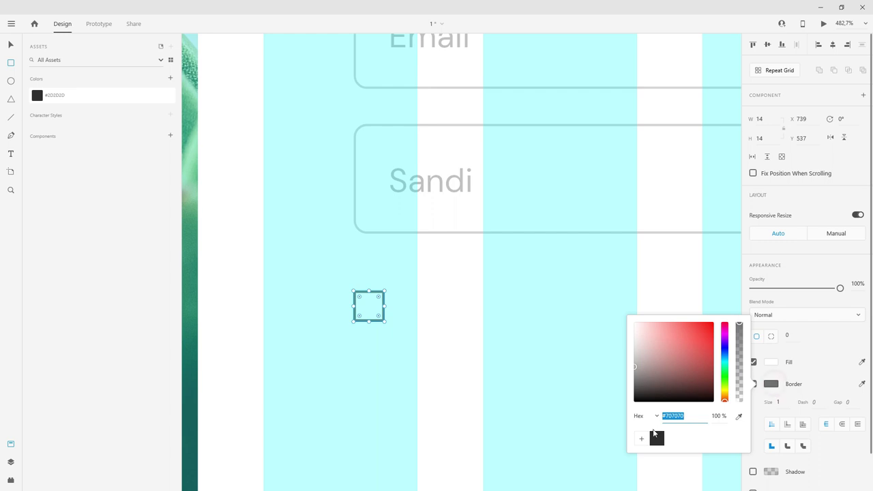
click(818, 297)
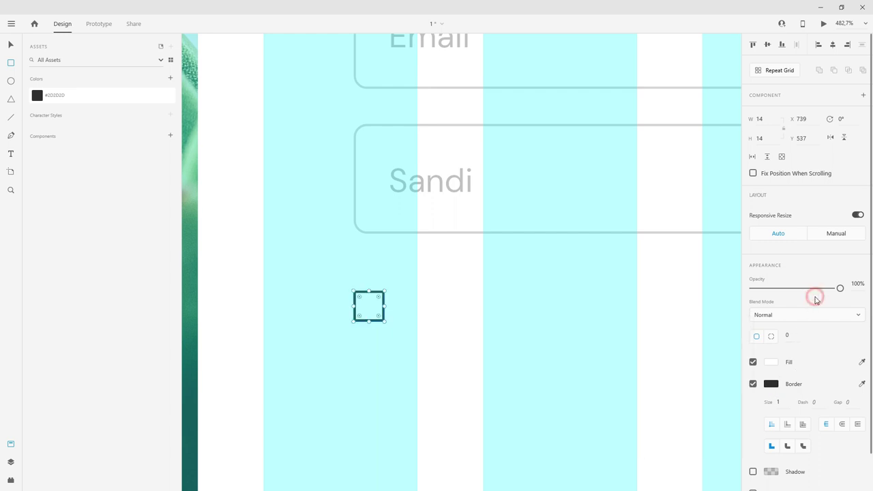
Step: Give the square 20% opacity and corner radius 4, aligned under Sandi's left edge
click(858, 284)
text(20)
key(Return)
click(789, 336)
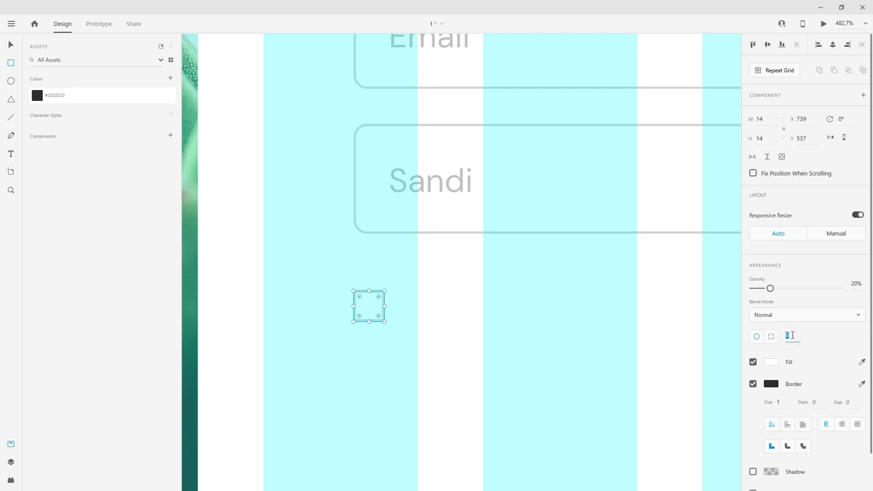
text(4)
key(Return)
key(v)
drag(375, 305, 373, 300)
drag(373, 296, 374, 299)
key(ctrl+1)
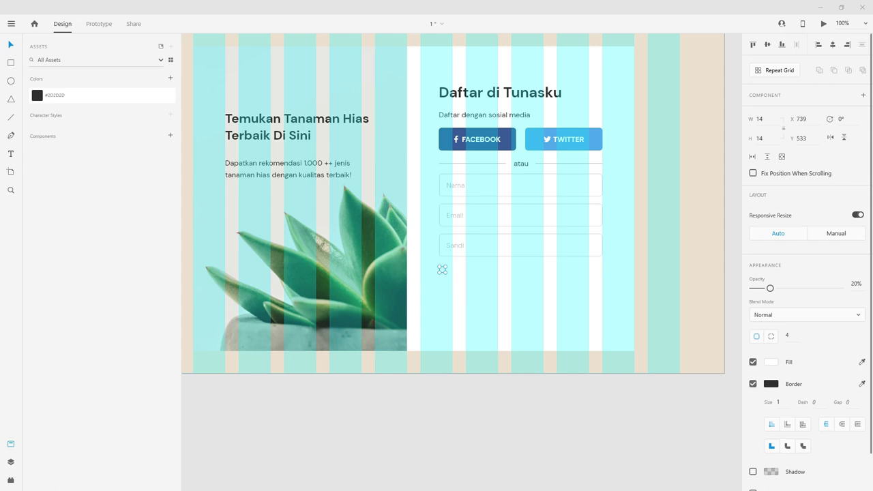
Step: Place a copy of the description text beside the checkbox square
click(528, 336)
scroll(560, 349, up, 2)
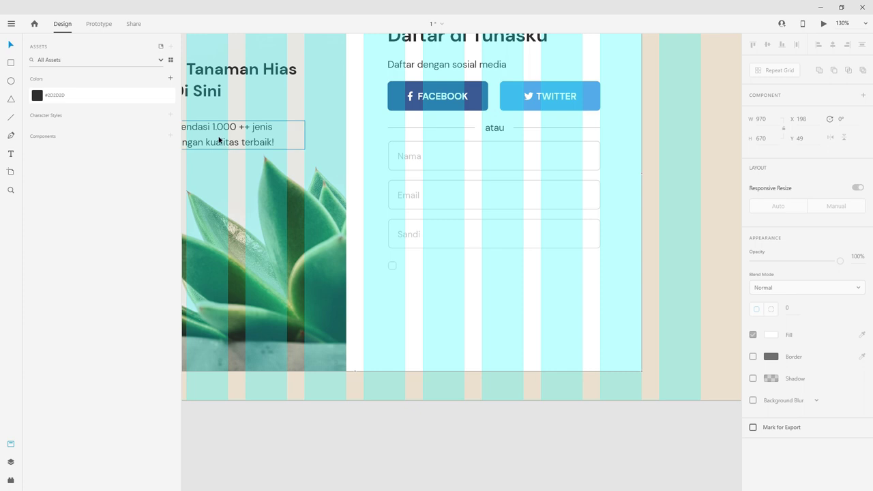
drag(219, 139, 514, 280)
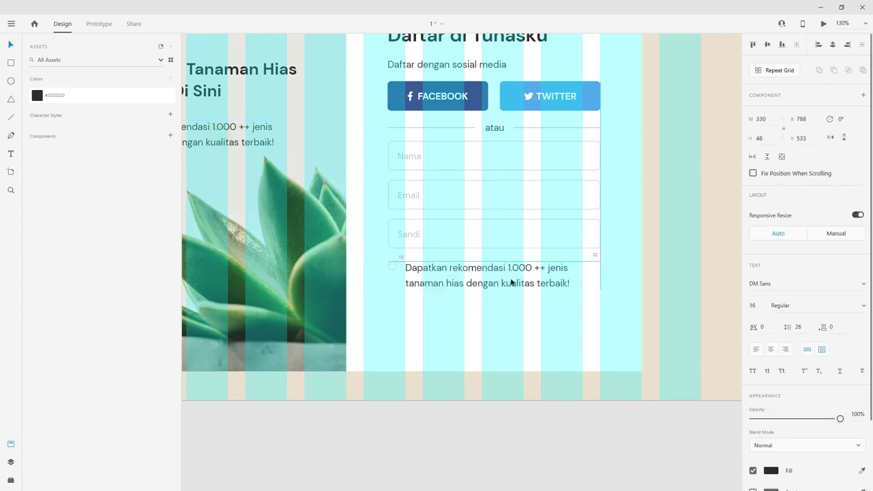
scroll(361, 288, up, 5)
key(Left)
key(Left)
key(Left)
key(Up)
key(Up)
key(Up)
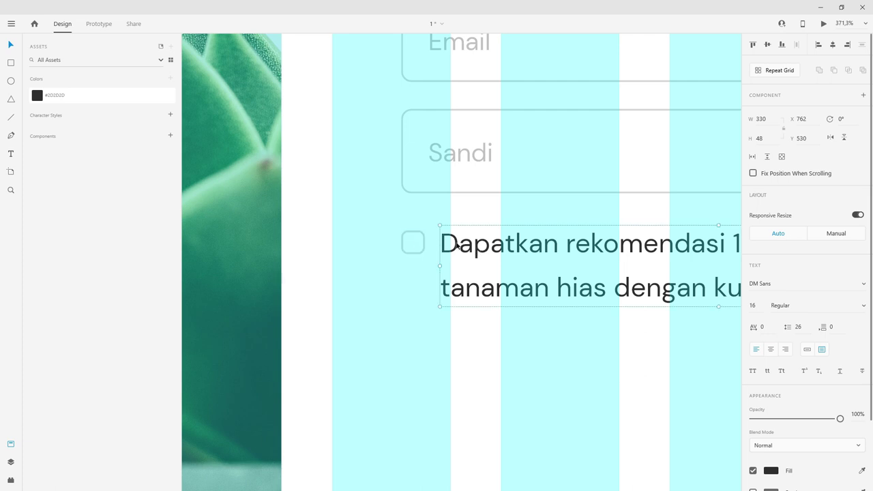
key(Left)
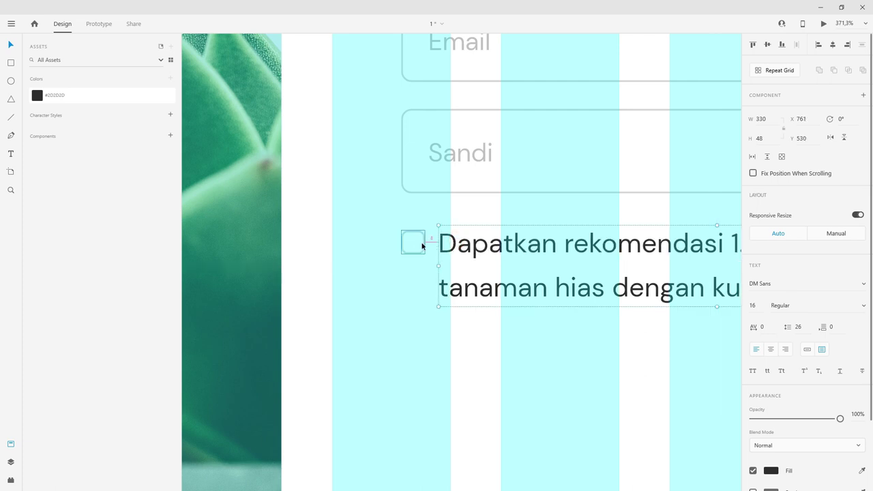
Step: Enlarge the label box and paste in the terms-agreement sentence
scroll(422, 246, down, 5)
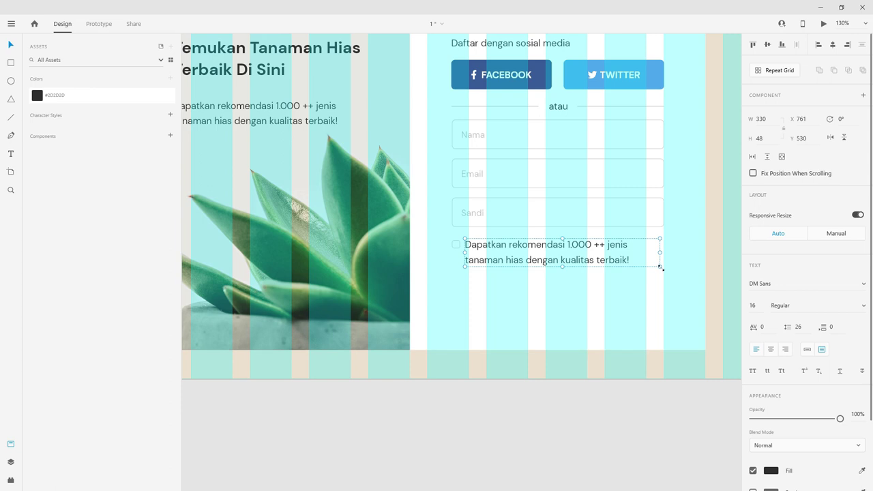
drag(564, 270, 564, 302)
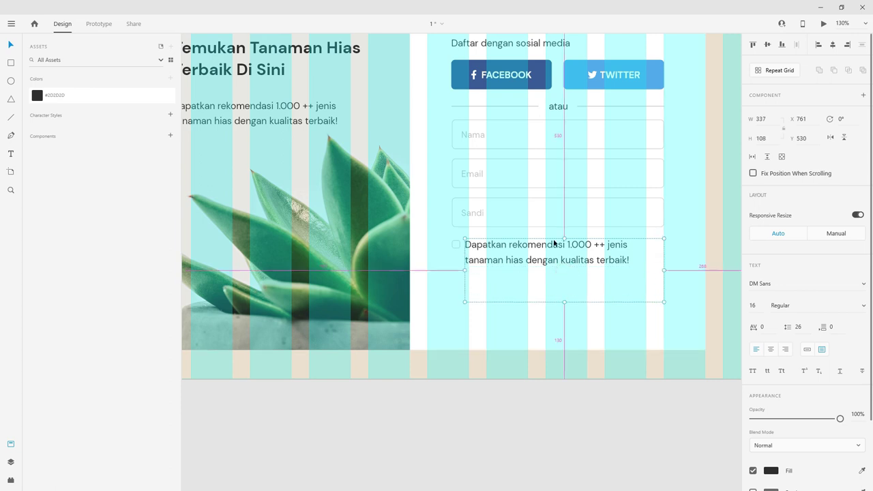
scroll(554, 242, up, 3)
double_click(549, 272)
text(Dengan mendaftar berarti Anda setuju dengan Ketentuan Layanan, Kebijakan Privasi, dan Pengaturan Pemberitahuan default kami.)
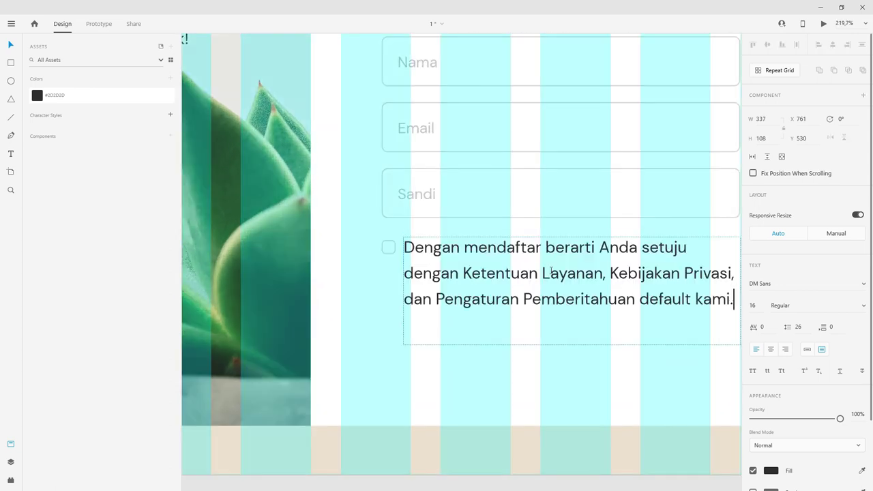
key(Escape)
scroll(307, 301, down, 3)
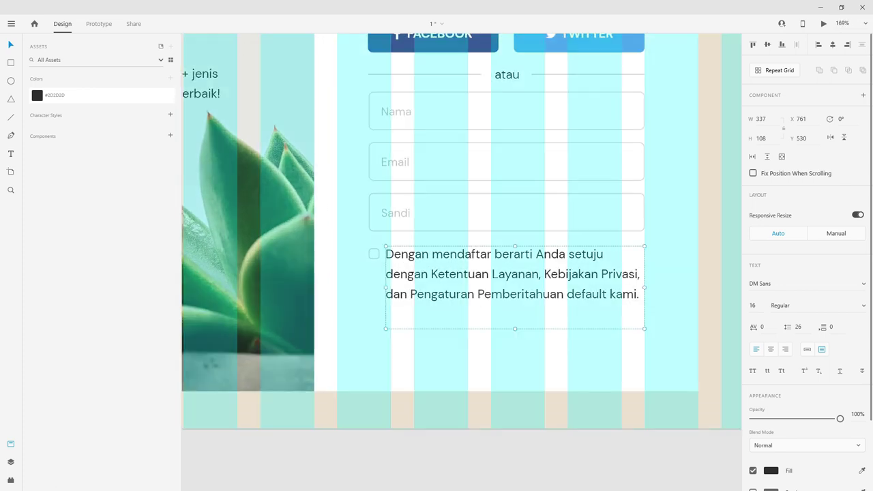
Step: Set the agreement text to size 13 with 18 line spacing, box fitted to three lines
click(762, 307)
text(3)
key(Return)
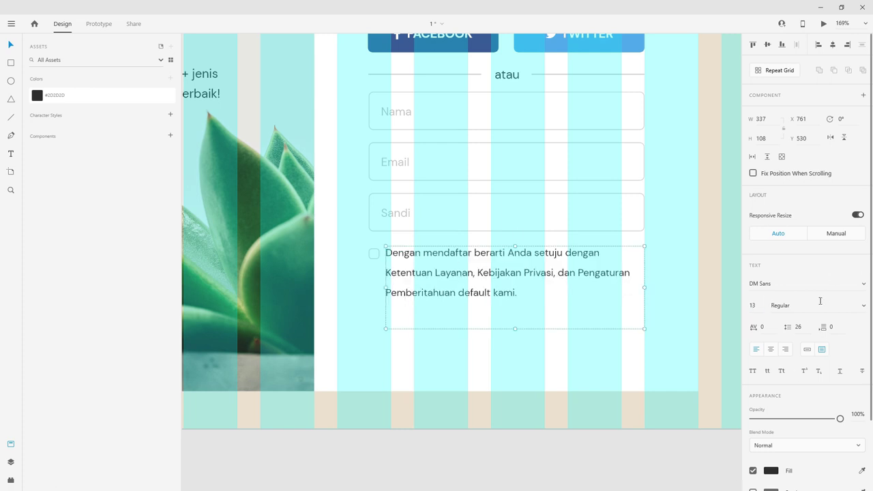
click(798, 327)
text(18)
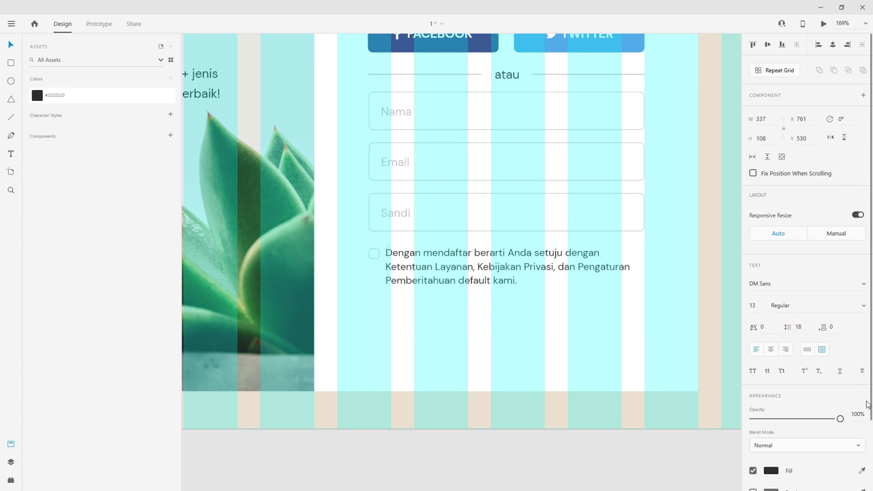
click(415, 380)
scroll(477, 307, up, 3)
click(496, 249)
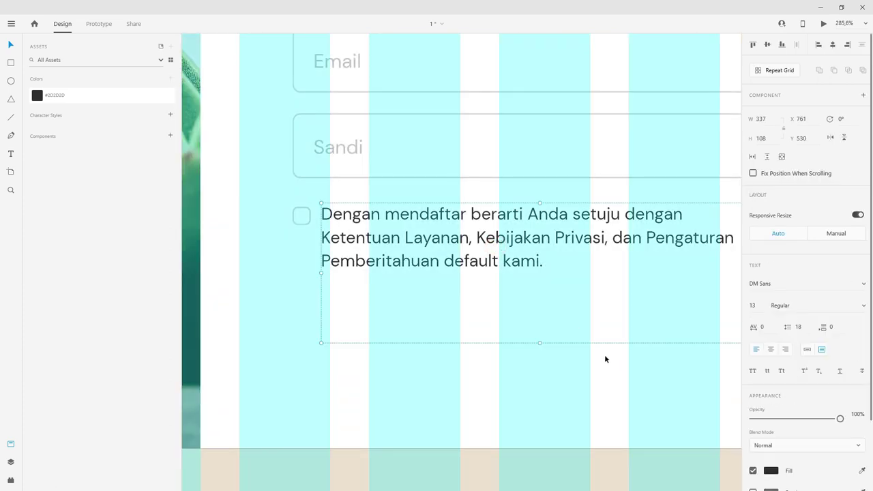
mouse_move(541, 342)
mouse_down()
mouse_move(542, 269)
mouse_move(534, 270)
mouse_up()
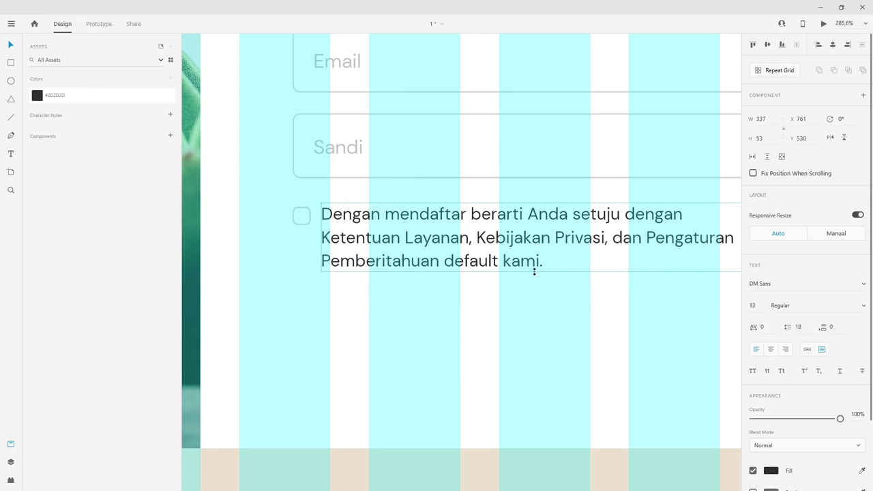
Step: Show the layout grid and inspect the card around the agreement text
scroll(517, 270, down, 2)
key(ctrl+shift+apostrophe)
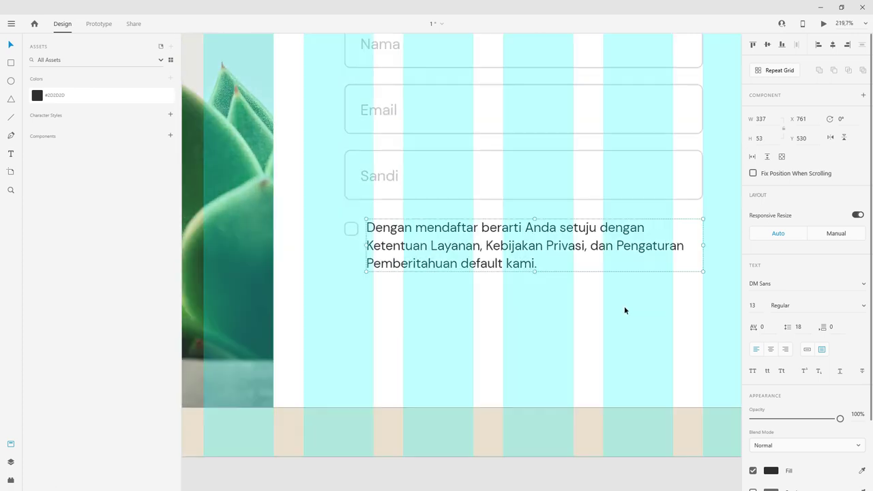
scroll(520, 315, down, 2)
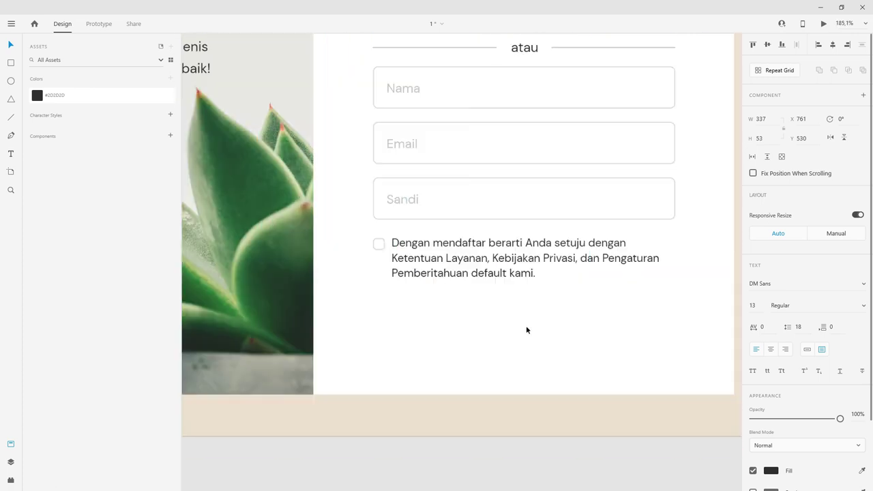
scroll(511, 256, down, 3)
scroll(511, 256, up, 2)
scroll(511, 256, up, 2)
scroll(533, 348, down, 2)
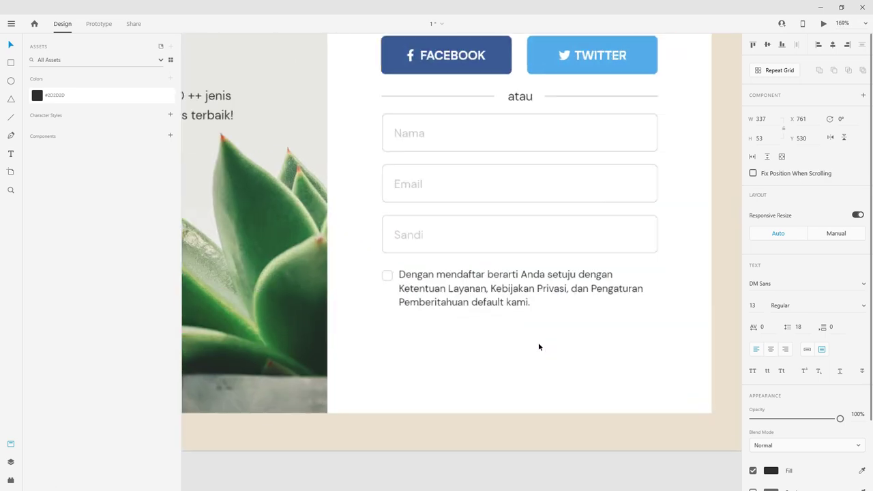
click(538, 373)
scroll(490, 322, up, 2)
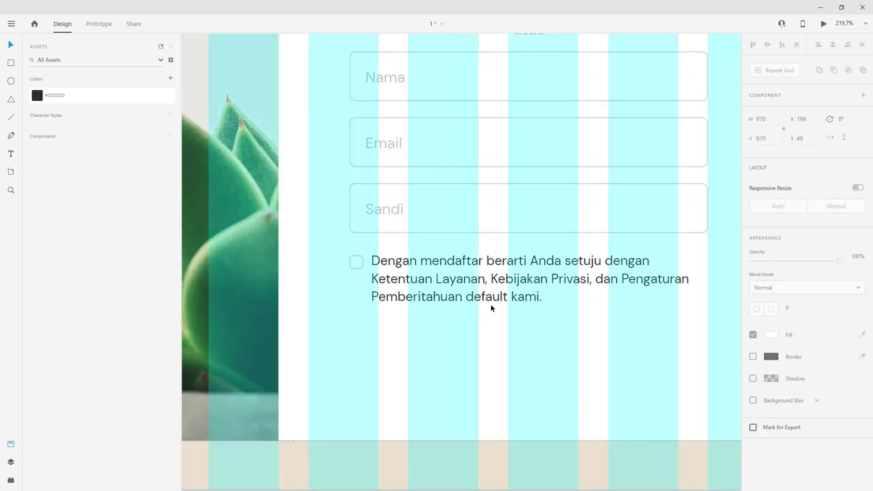
scroll(394, 217, down, 1)
scroll(485, 297, down, 1)
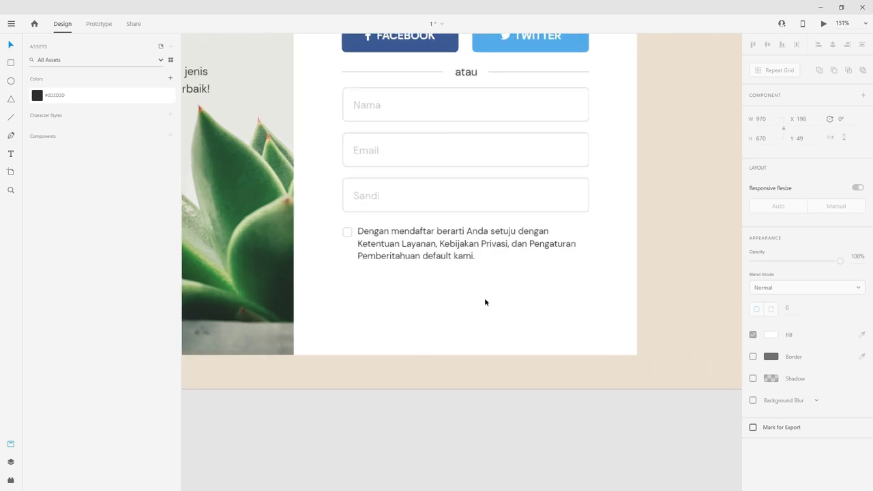
scroll(484, 297, up, 1)
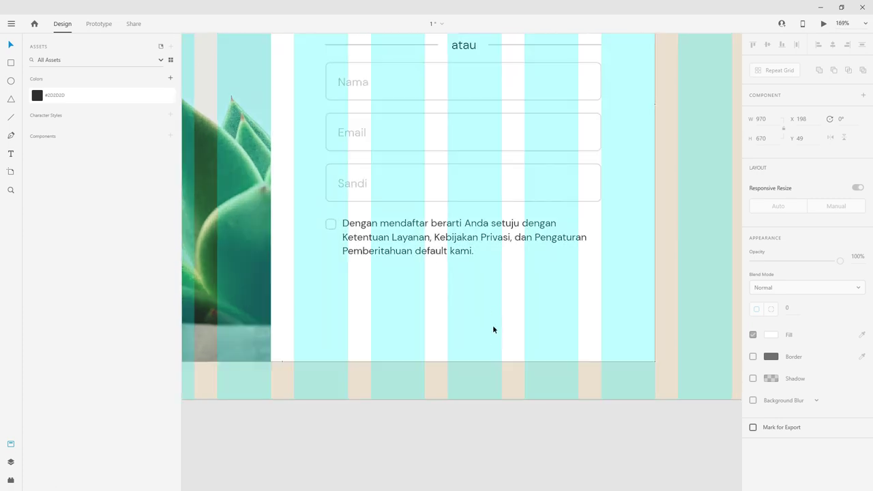
scroll(486, 346, right, 1)
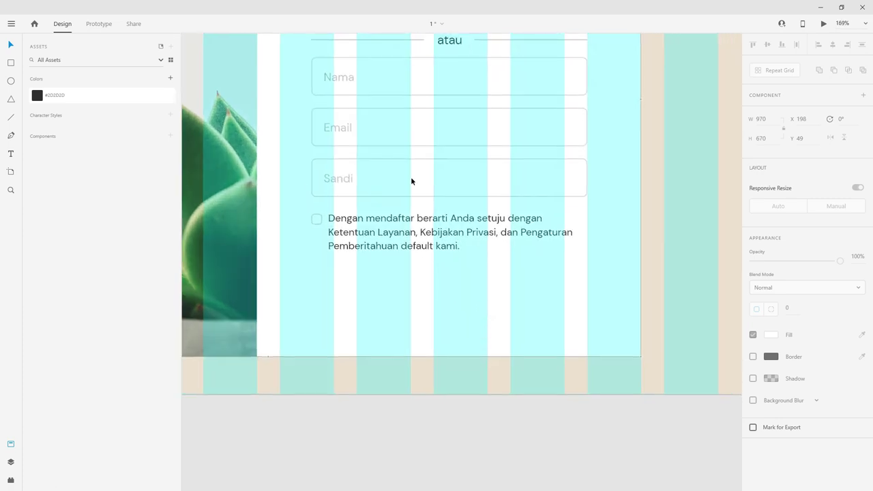
Step: Draw a 359 × 50 rectangle under the agreement text with corner radius 6
click(11, 63)
drag(311, 273, 587, 309)
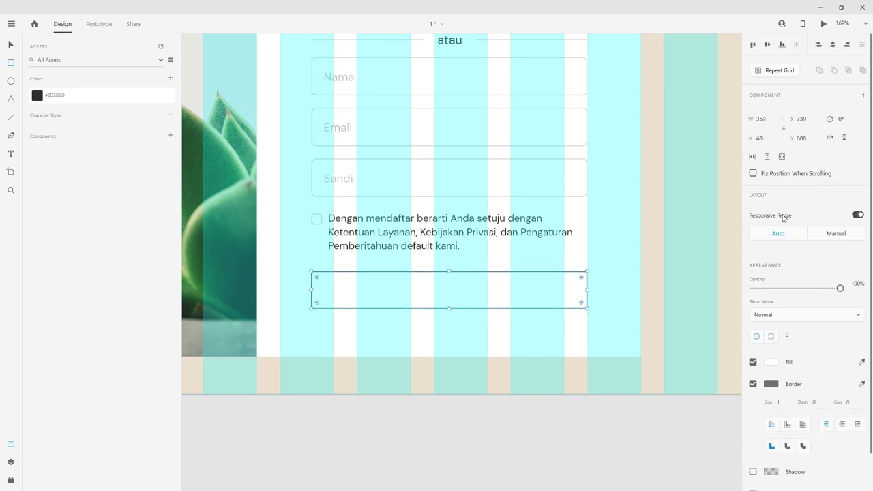
click(761, 137)
text(50)
key(Return)
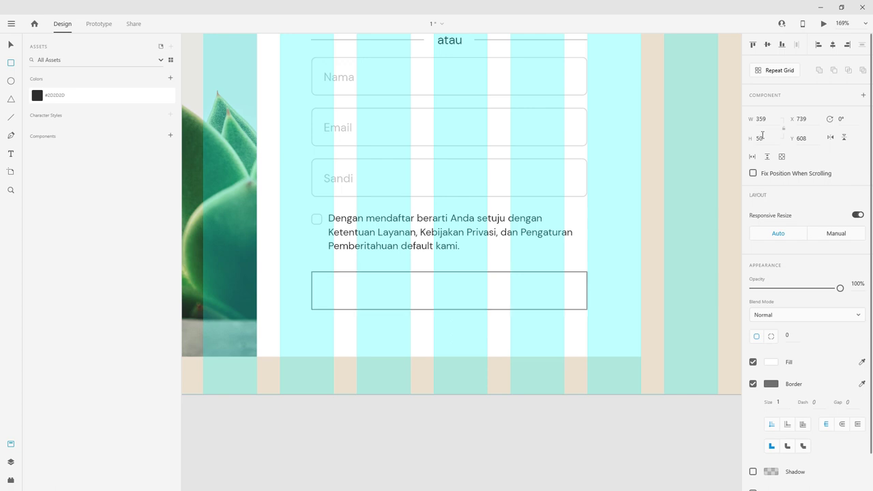
click(791, 333)
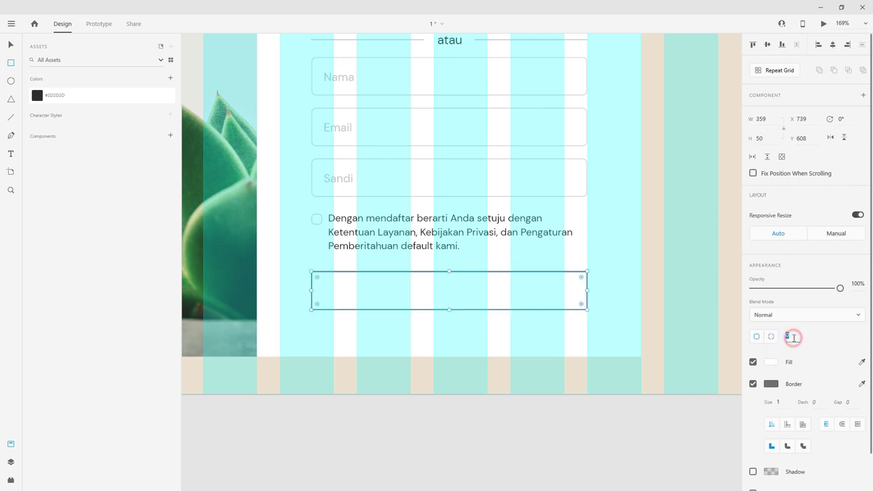
text(6)
click(300, 295)
Step: Toggle the layout grid off and on to check the button rectangle's alignment
click(423, 277)
key(ctrl+shift+apostrophe)
scroll(523, 246, down, 3)
scroll(447, 245, up, 1)
scroll(447, 246, down, 2)
scroll(409, 209, up, 2)
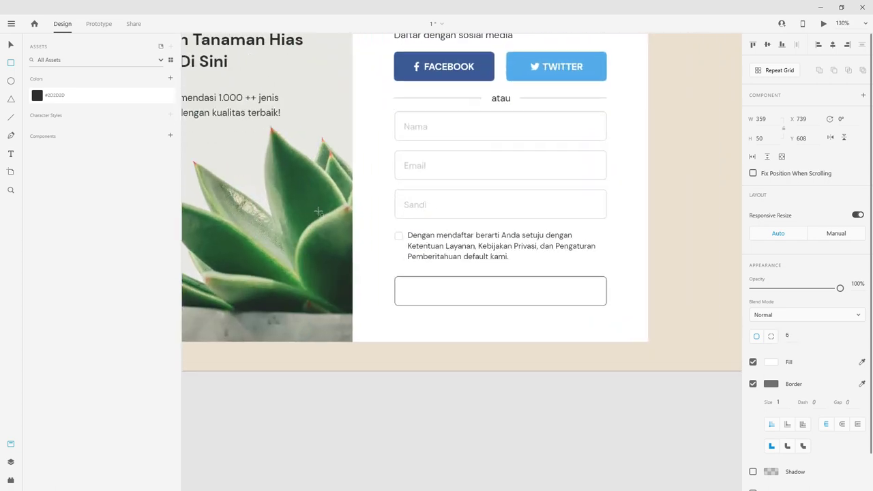
key(ctrl+shift+apostrophe)
scroll(308, 255, down, 1)
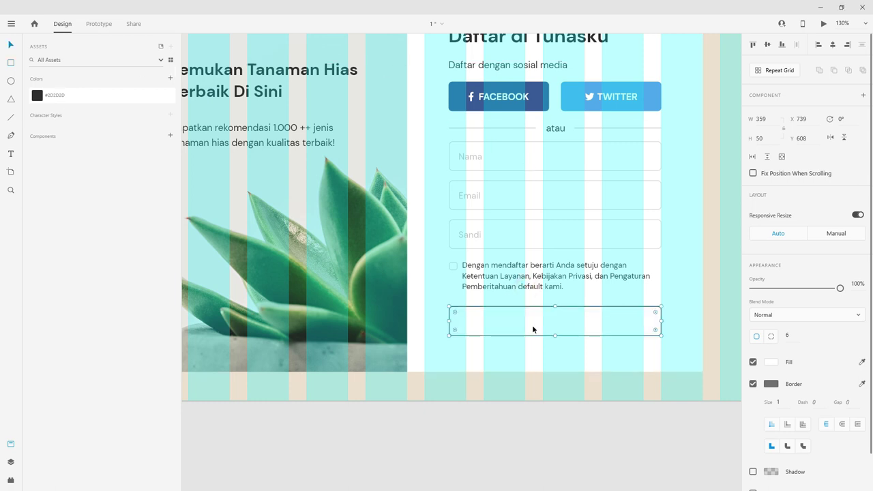
Step: Fill the button rectangle with #A1B580, save that green as a swatch, and remove its border
click(769, 361)
text(#A1B580)
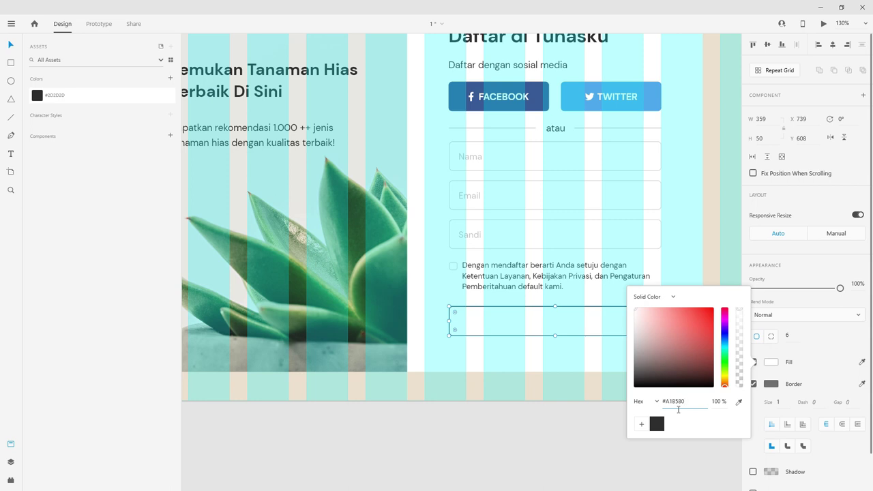
key(Return)
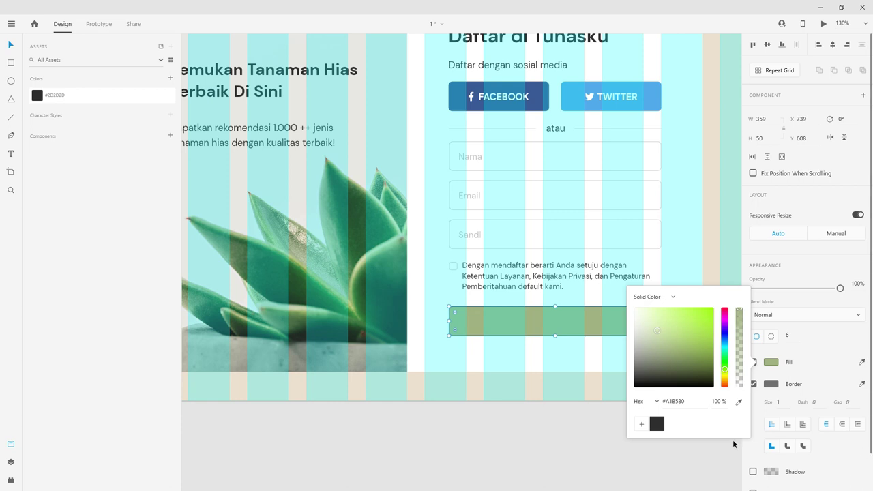
click(642, 425)
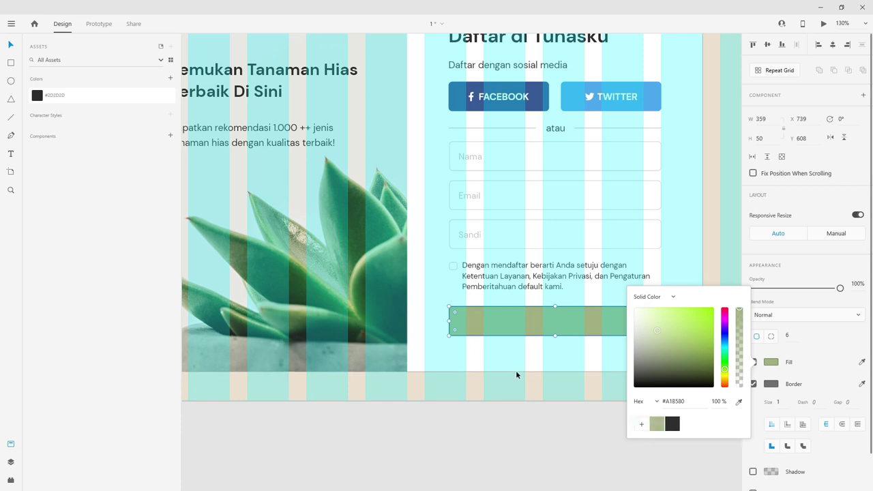
click(572, 334)
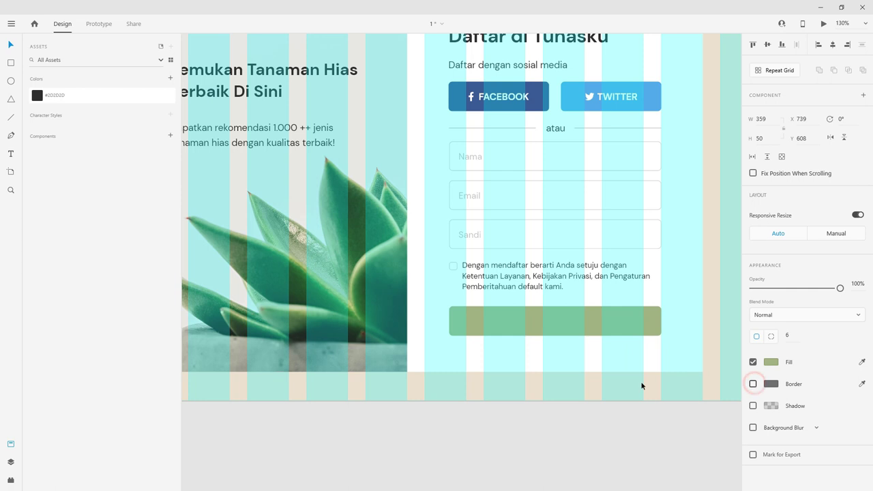
click(520, 385)
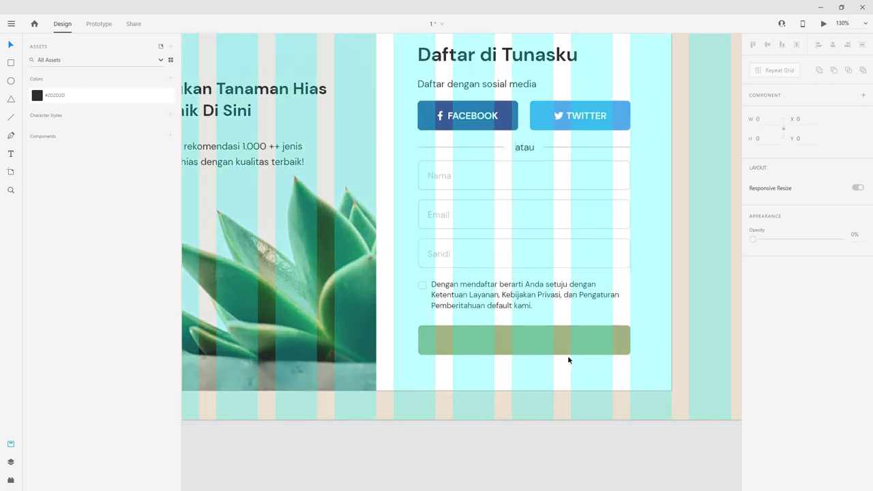
click(567, 357)
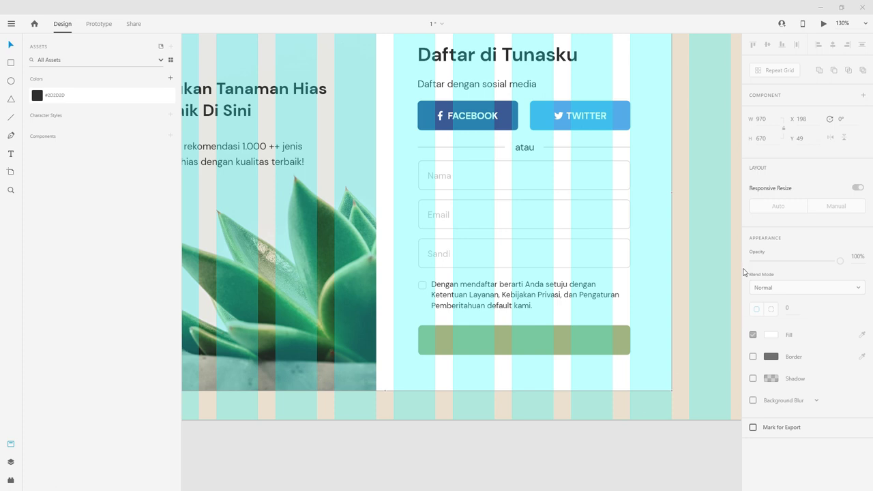
Step: Paste a copy of the white bold TWITTER label onto the green button's centre
double_click(590, 115)
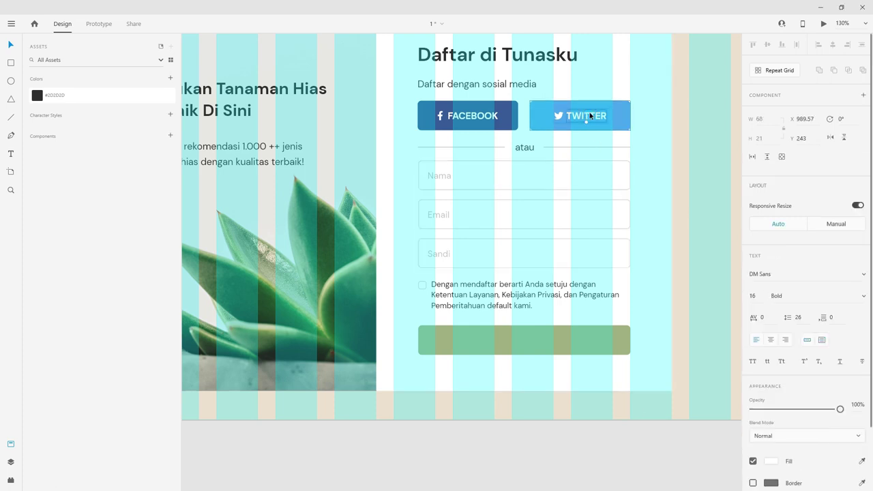
scroll(515, 424, up, 3)
click(556, 288)
key(ctrl+v)
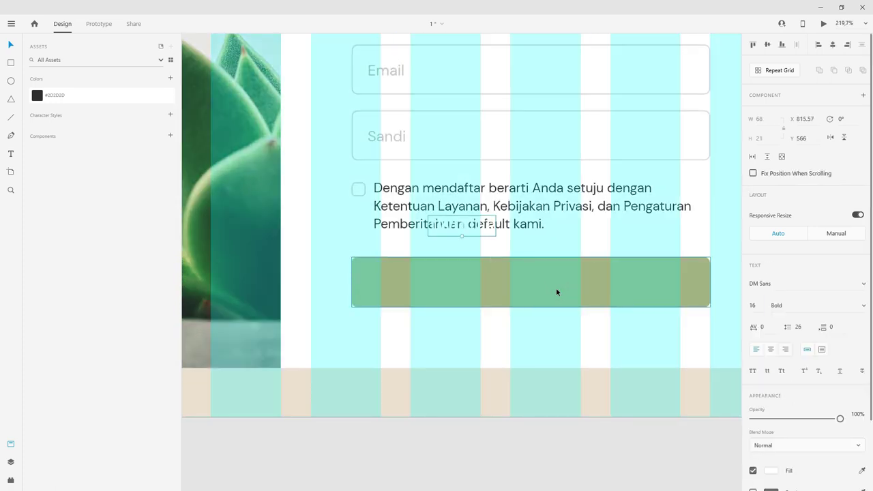
drag(471, 229, 541, 282)
Step: Centre-align the pasted label and retype it as 'daftar'
double_click(541, 282)
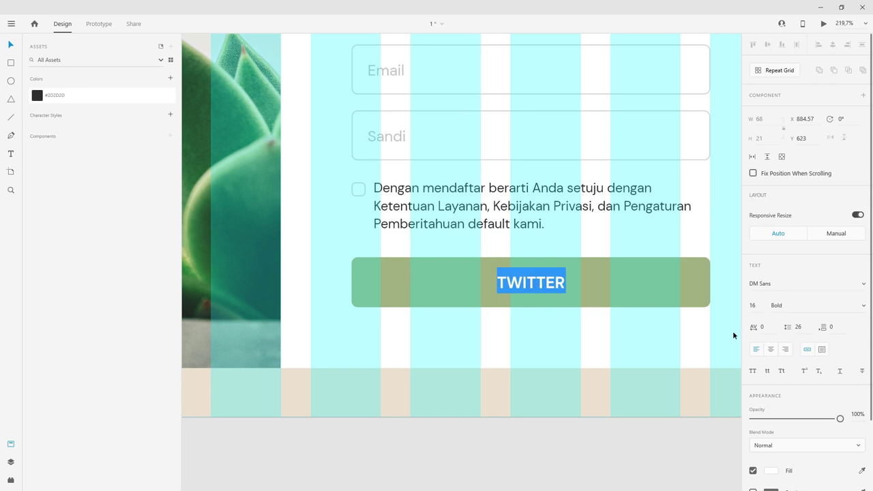
click(772, 349)
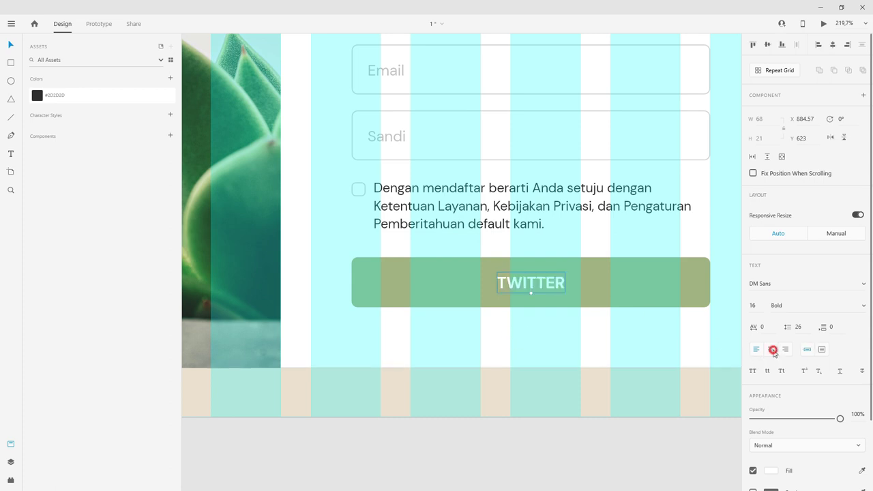
double_click(526, 286)
text(daftar)
click(595, 355)
Step: Apply Uppercase so the label reads DAFTAR
click(535, 287)
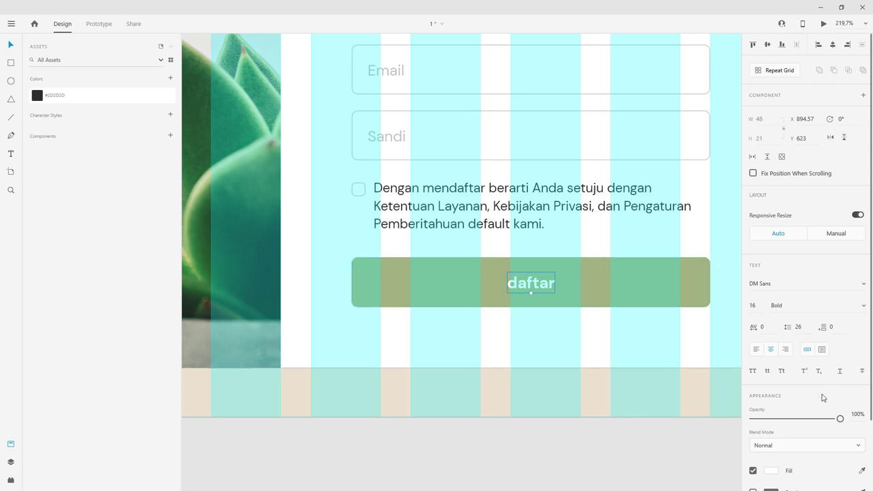
click(754, 372)
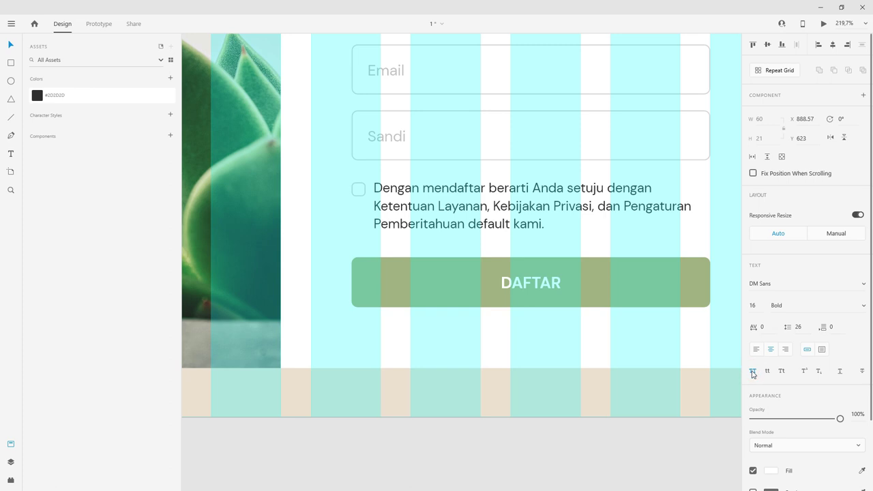
click(538, 311)
click(543, 283)
click(604, 272)
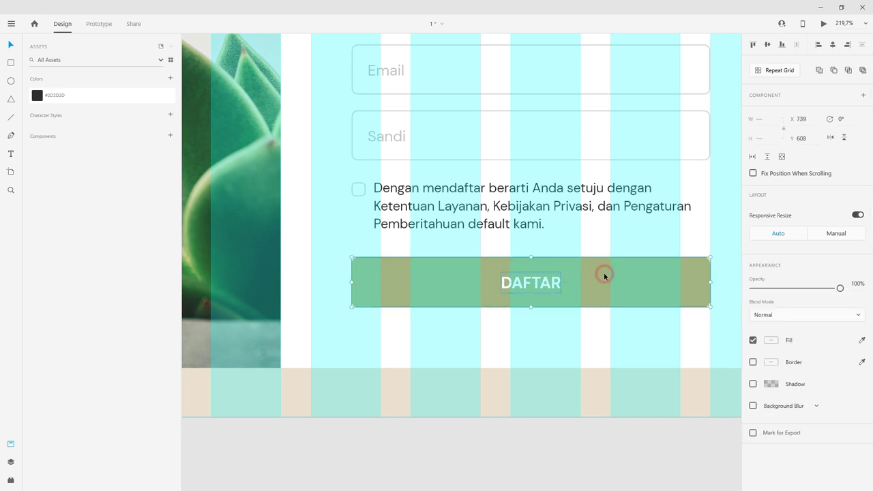
click(834, 45)
Step: Check the DAFTAR button's label, then pan down to the terms text
click(515, 378)
click(537, 296)
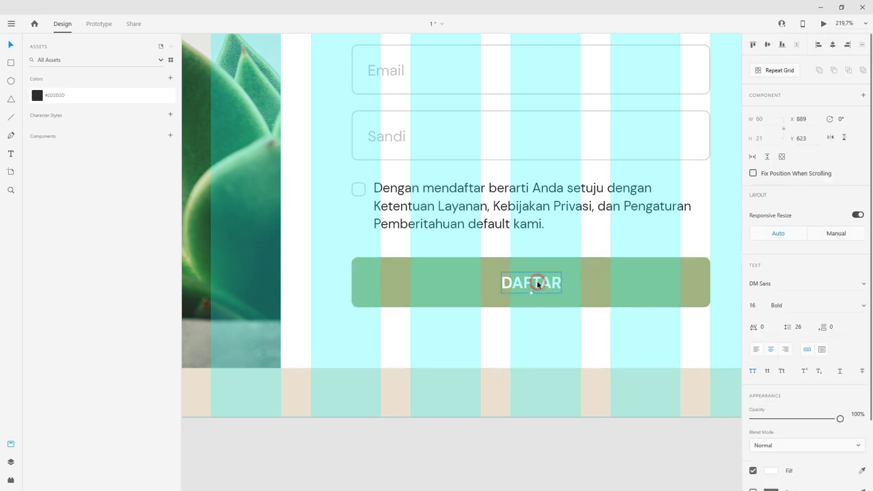
click(585, 280)
click(573, 362)
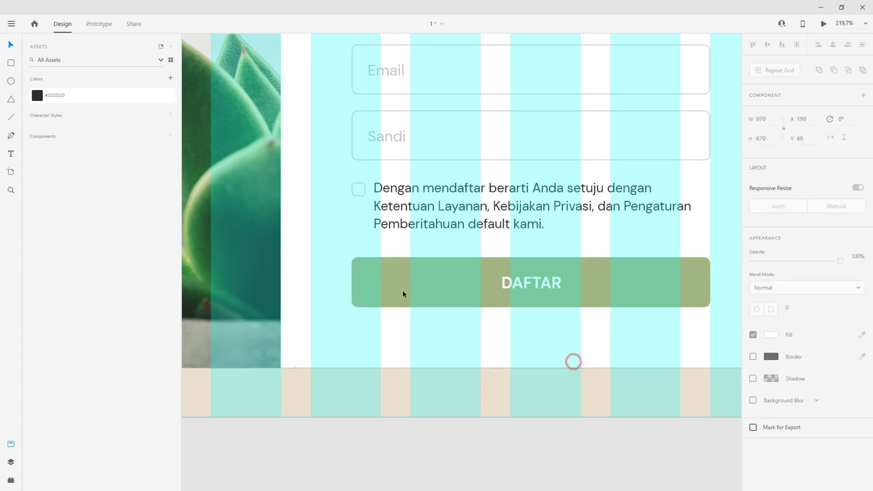
drag(404, 296, 430, 332)
mouse_move(503, 308)
mouse_down()
mouse_move(487, 287)
mouse_move(506, 275)
mouse_up()
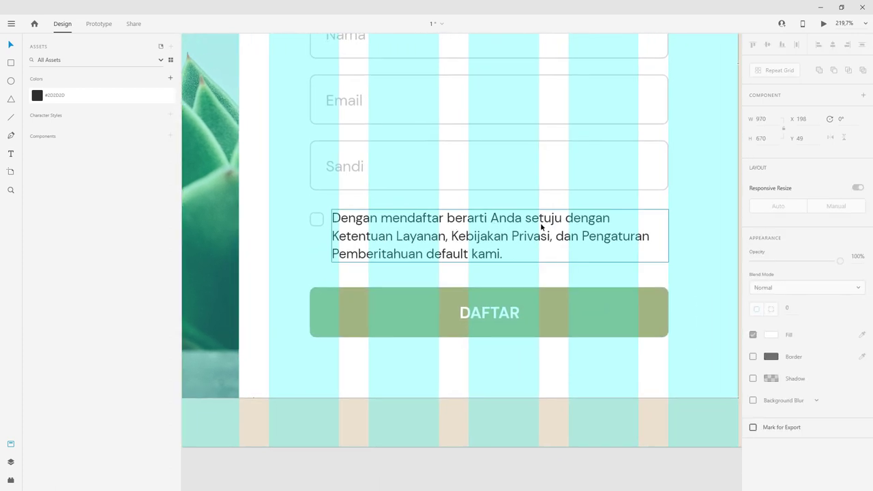
Step: Colour the phrase 'Ketentuan Layanan' in the terms text with the saved green
scroll(475, 229, up, 1)
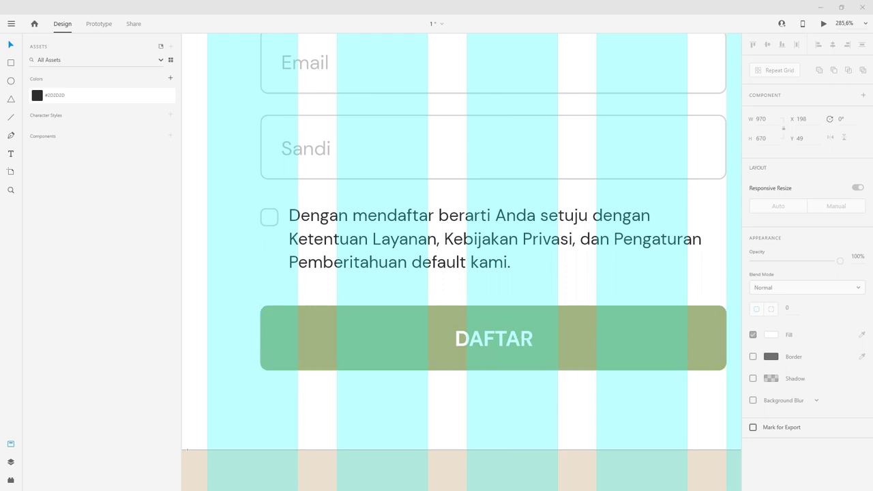
double_click(361, 244)
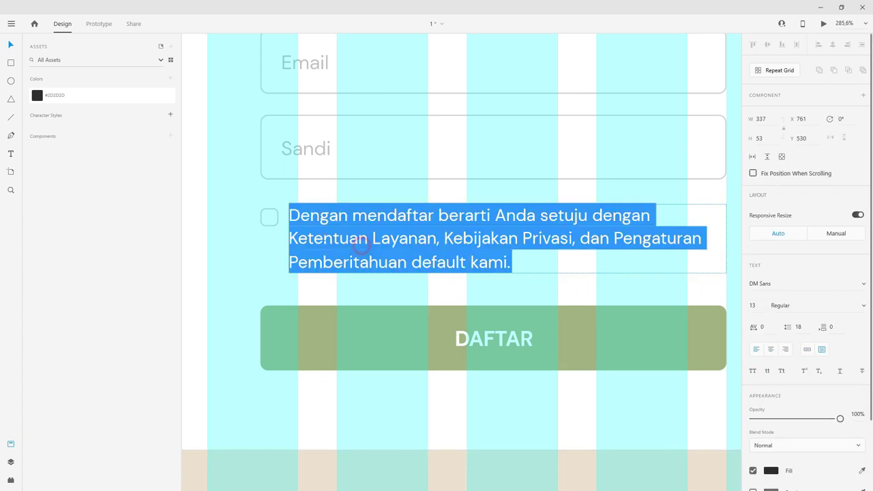
mouse_move(289, 238)
mouse_down()
mouse_move(437, 238)
mouse_move(287, 240)
mouse_up()
click(438, 238)
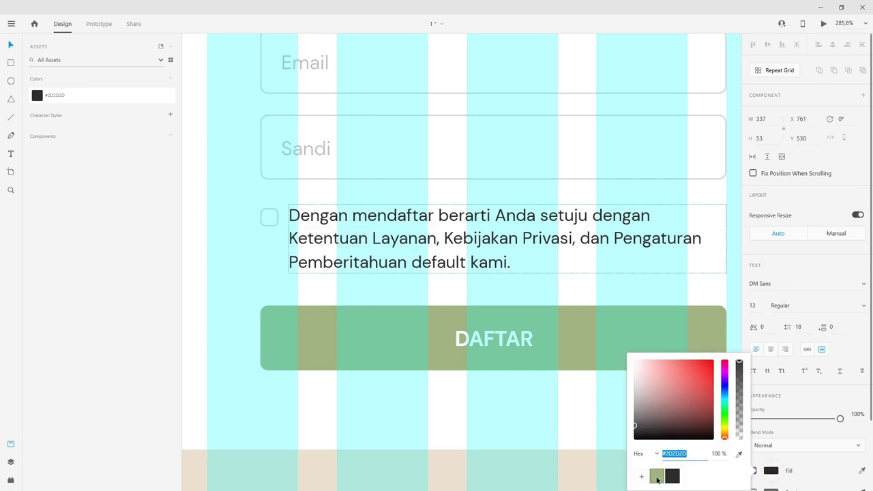
click(657, 481)
click(457, 238)
Step: Colour 'Kebijakan Privasi' with the saved green swatch
click(445, 238)
drag(445, 238, 570, 238)
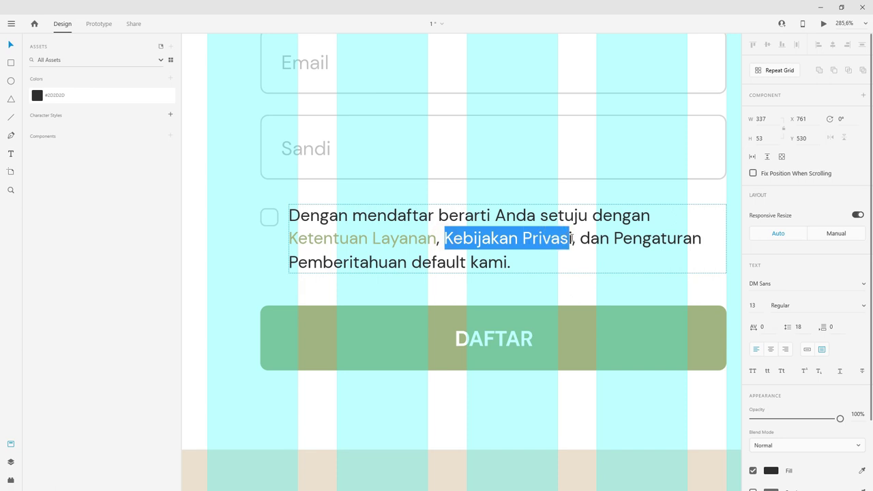
click(772, 471)
click(657, 476)
Step: Colour 'Pengaturan Pemberitahuan' green and finish editing the terms paragraph
mouse_move(615, 238)
mouse_down()
mouse_move(478, 262)
mouse_move(412, 263)
mouse_up()
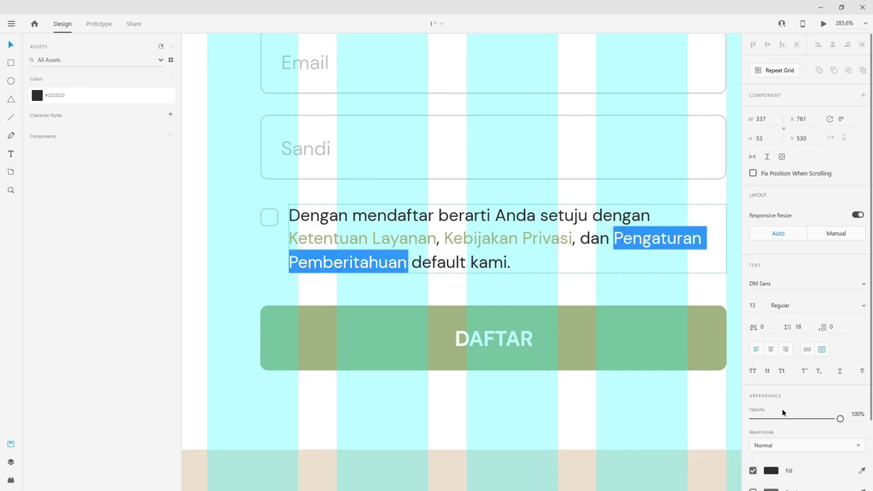
click(772, 471)
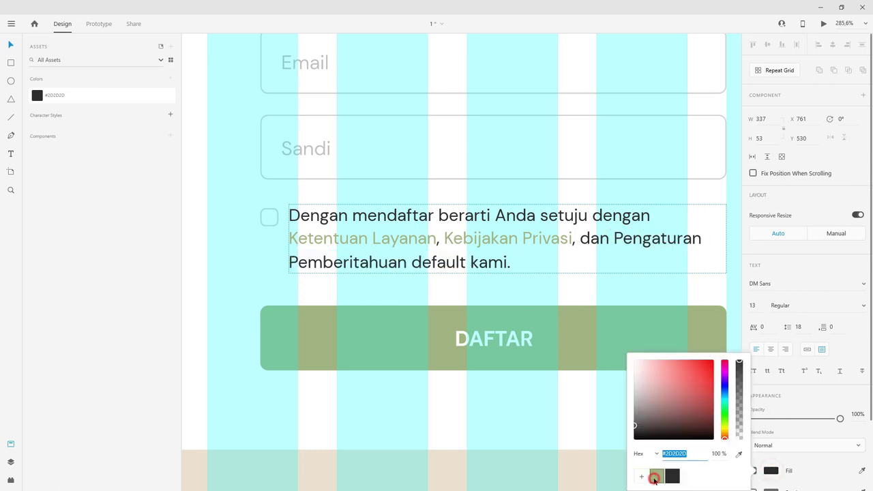
click(654, 477)
click(12, 46)
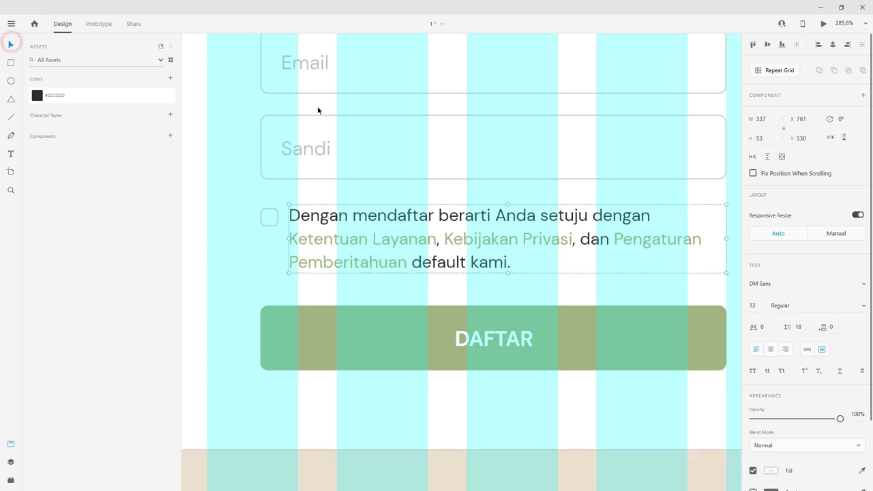
click(338, 148)
click(582, 229)
click(478, 336)
click(296, 222)
shift+click(270, 221)
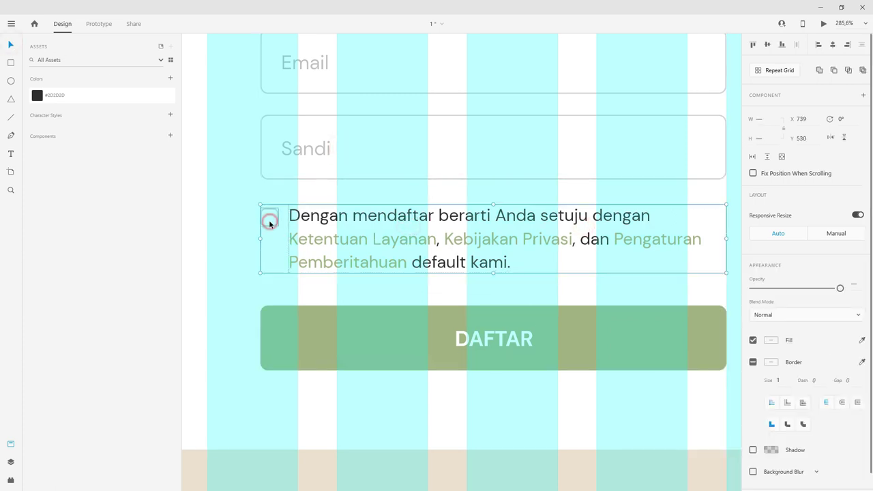
key(ctrl+g)
key(alt)
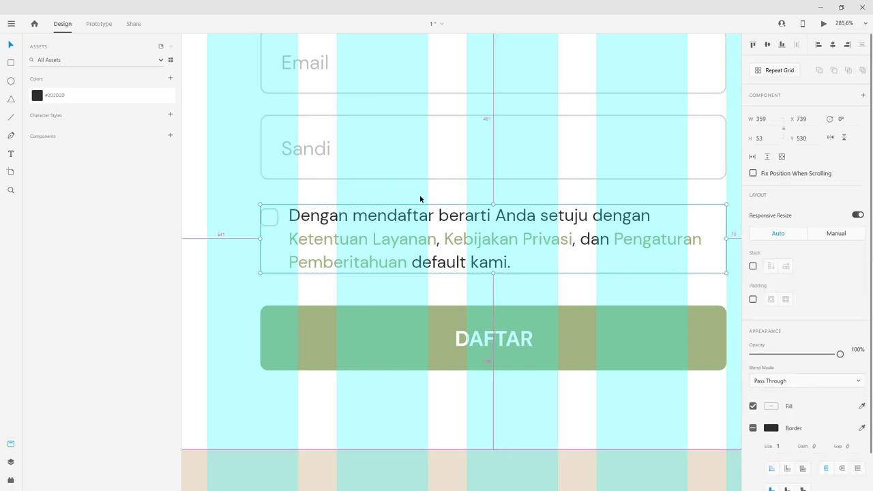
key(Down)
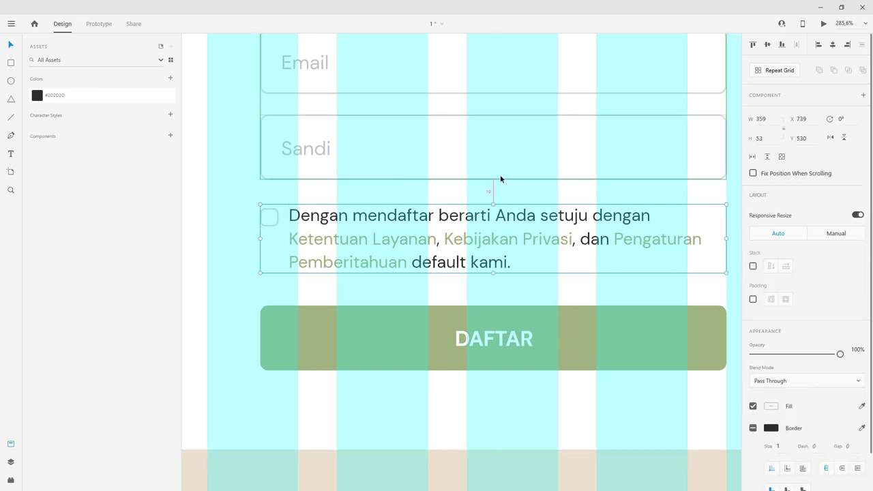
scroll(500, 175, up, 3)
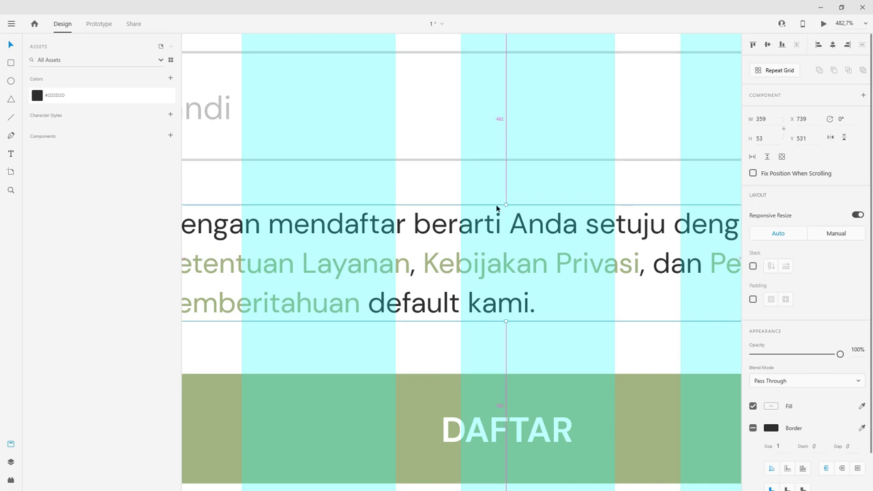
scroll(502, 225, down, 5)
click(511, 300)
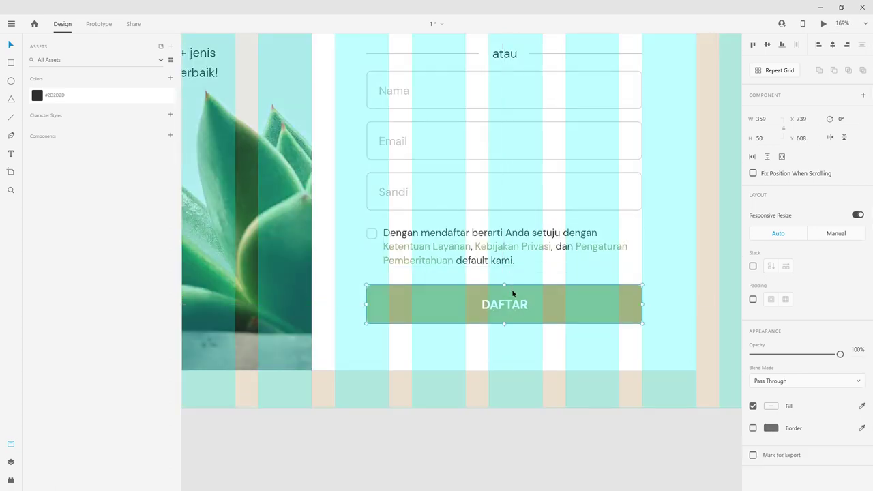
click(652, 306)
scroll(623, 306, down, 5)
scroll(626, 286, up, 1)
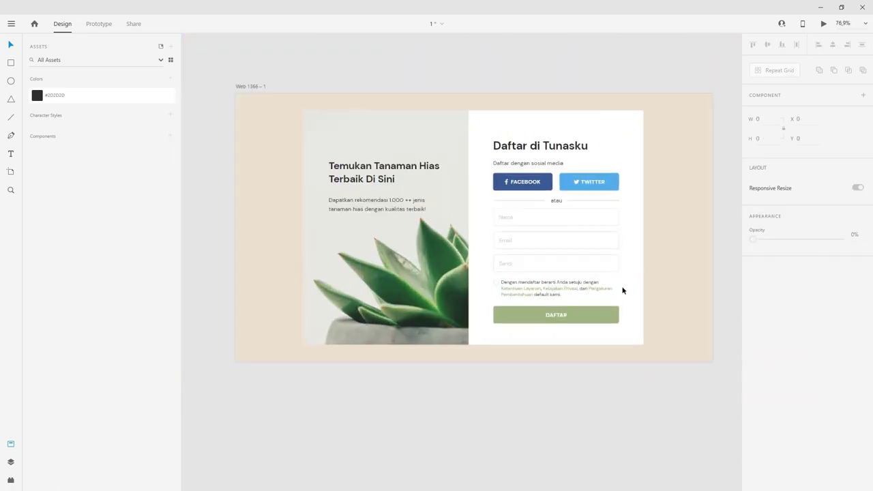
click(539, 145)
double_click(539, 145)
click(623, 407)
click(600, 322)
scroll(650, 298, up, 1)
click(650, 301)
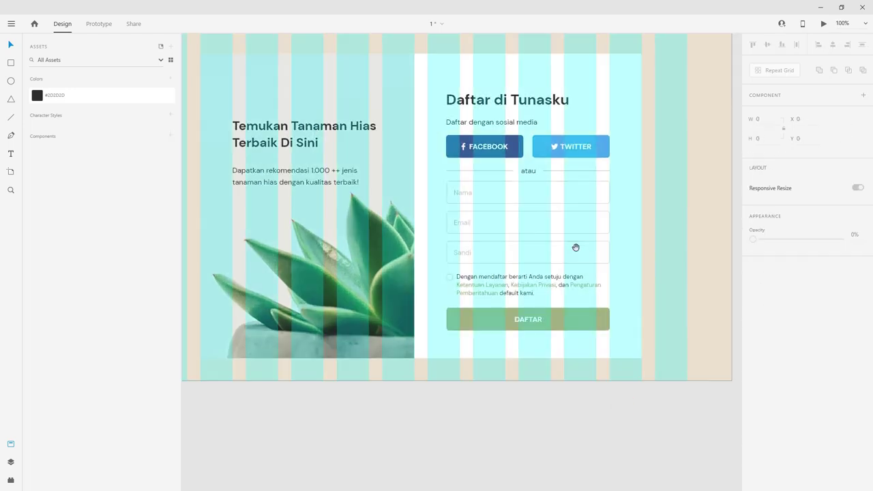
scroll(575, 248, up, 1)
scroll(575, 247, right, 1)
Step: Group all the sign-up form elements and nudge the group up 10 px
click(618, 381)
mouse_move(603, 401)
mouse_down()
mouse_move(423, 108)
mouse_move(426, 100)
mouse_up()
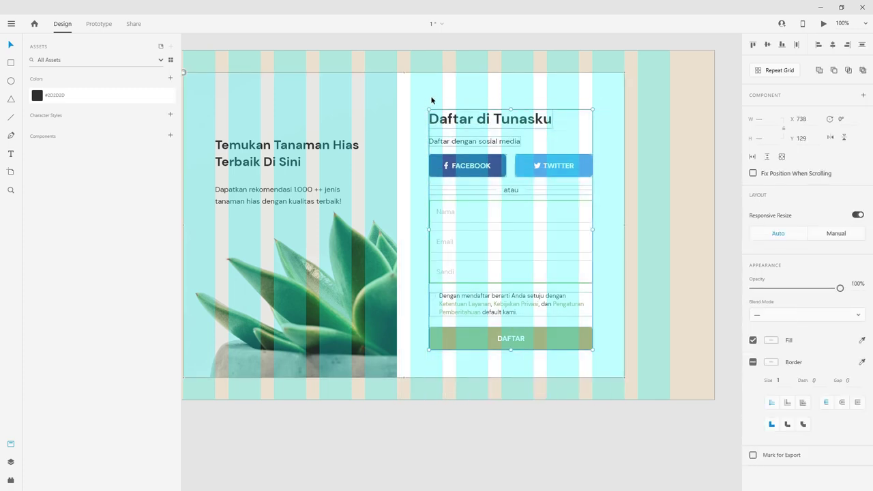
key(ctrl+g)
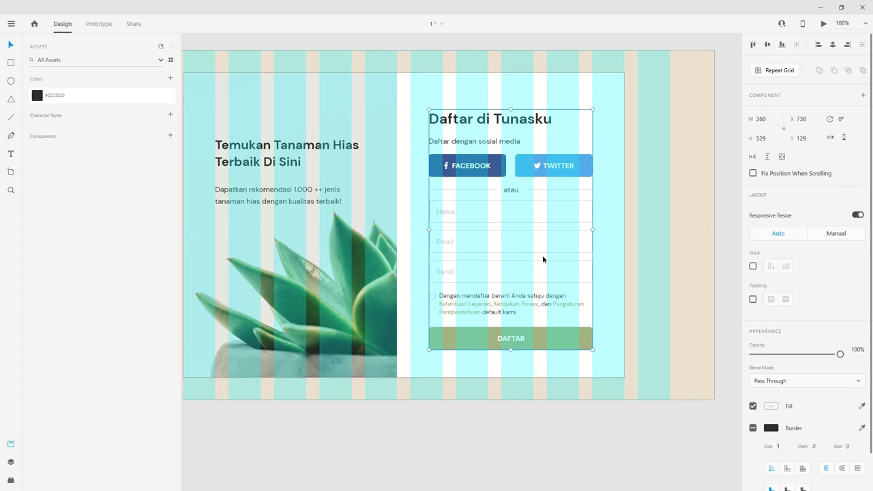
key(shift+Up)
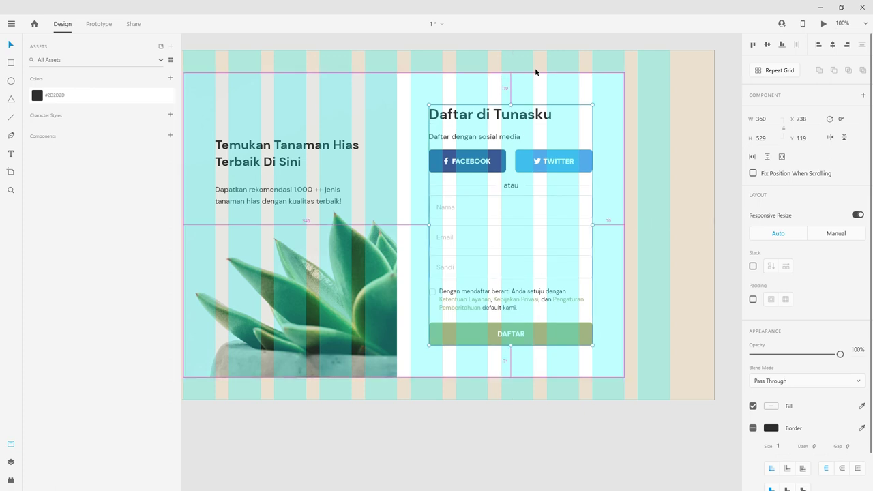
click(665, 176)
Step: Zoom around the card to check the form's top and bottom gaps
scroll(645, 190, down, 2)
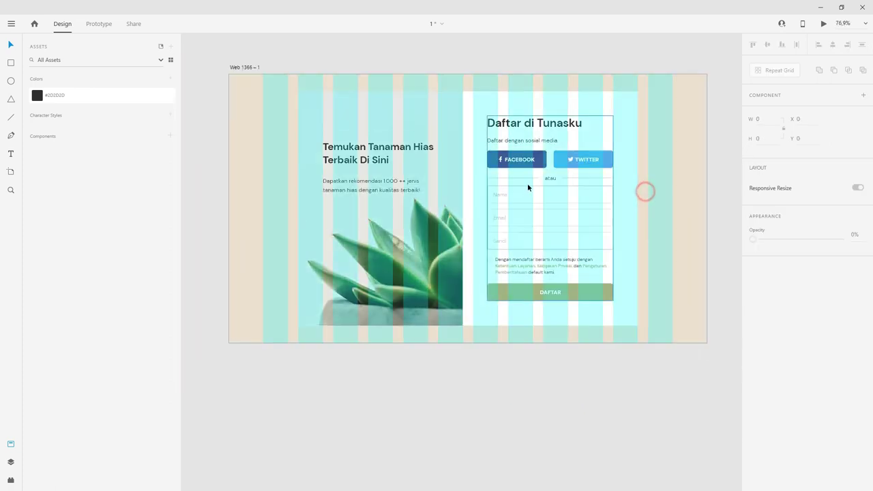
scroll(528, 183, up, 2)
drag(535, 265, 608, 255)
scroll(585, 279, up, 1)
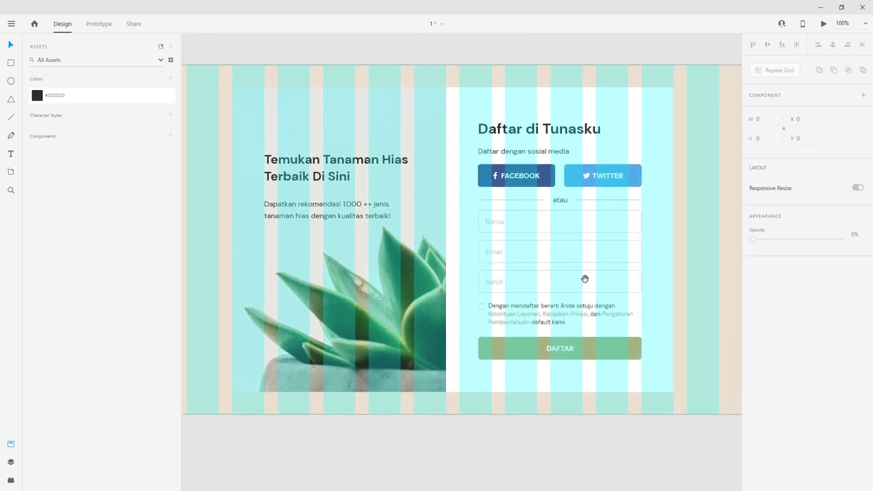
scroll(604, 401, down, 2)
scroll(623, 144, up, 1)
scroll(643, 140, down, 1)
click(704, 300)
scroll(673, 372, up, 1)
scroll(674, 372, down, 1)
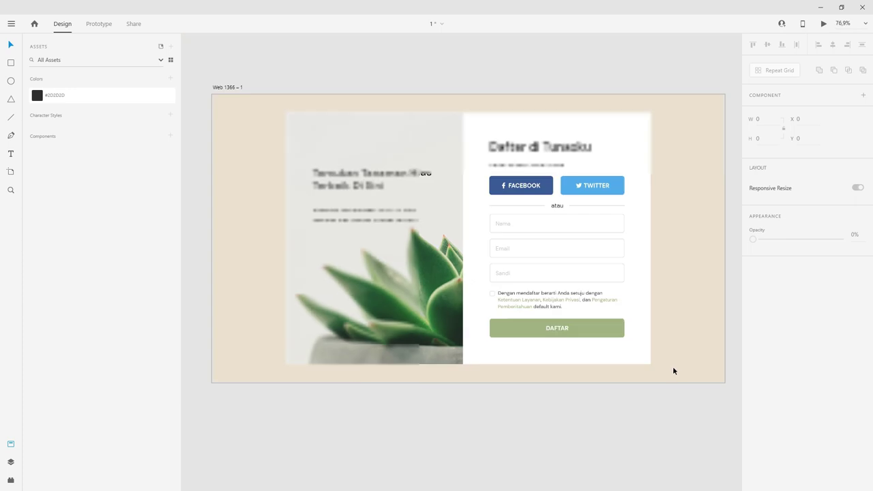
scroll(512, 133, up, 1)
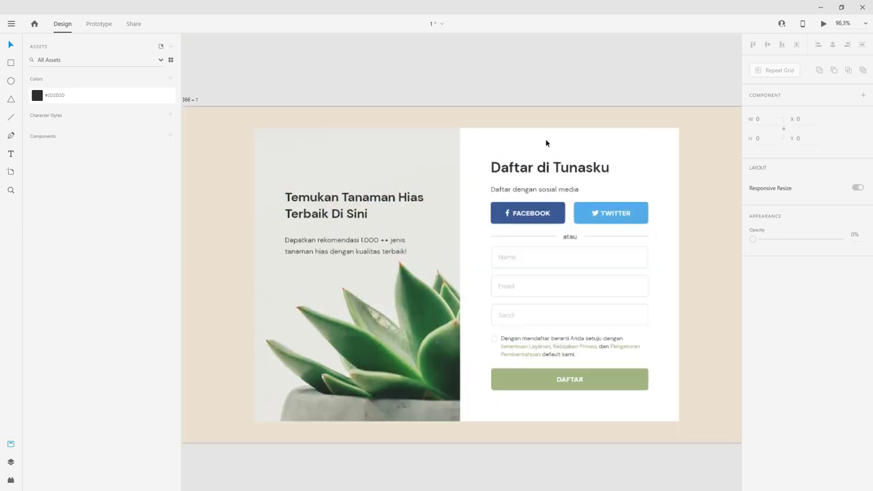
scroll(585, 148, up, 3)
scroll(573, 145, down, 3)
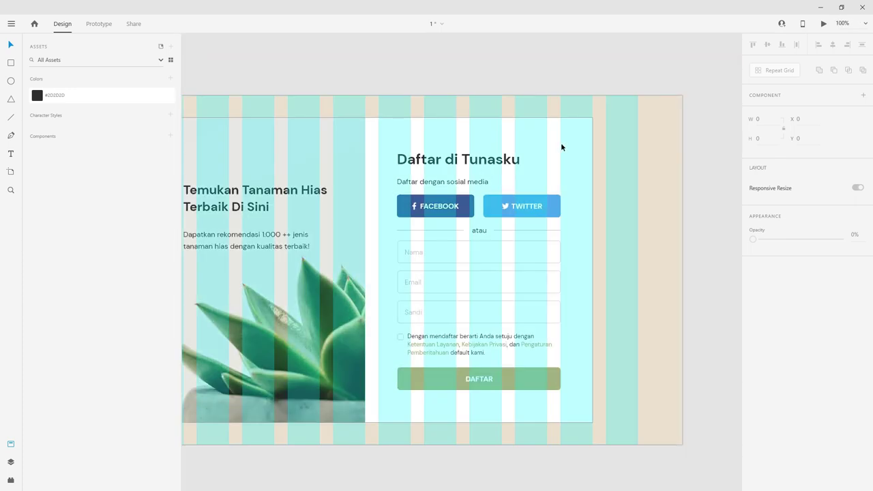
click(615, 91)
scroll(586, 121, up, 3)
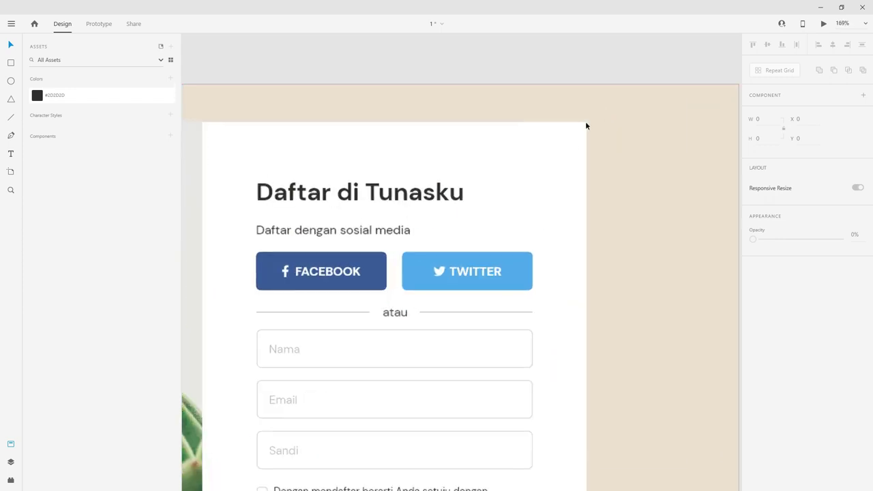
scroll(592, 121, down, 3)
scroll(556, 200, up, 3)
scroll(535, 202, down, 3)
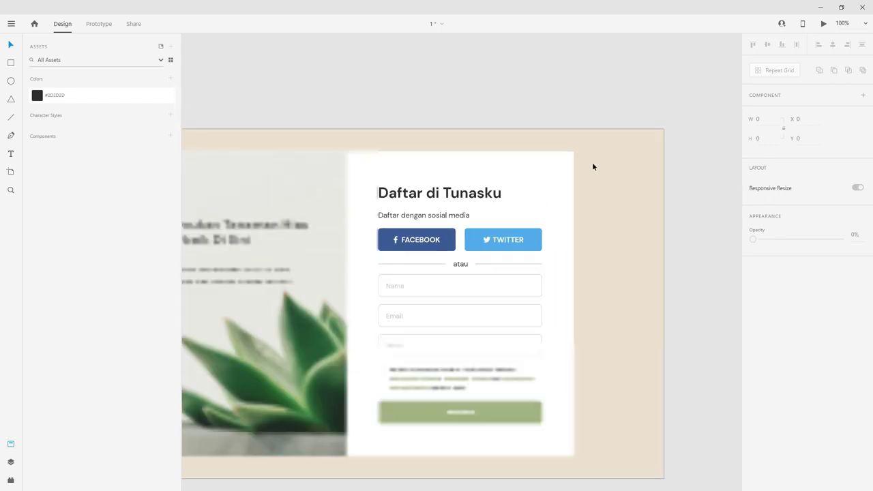
scroll(589, 308, down, 2)
scroll(578, 312, up, 4)
scroll(560, 305, up, 1)
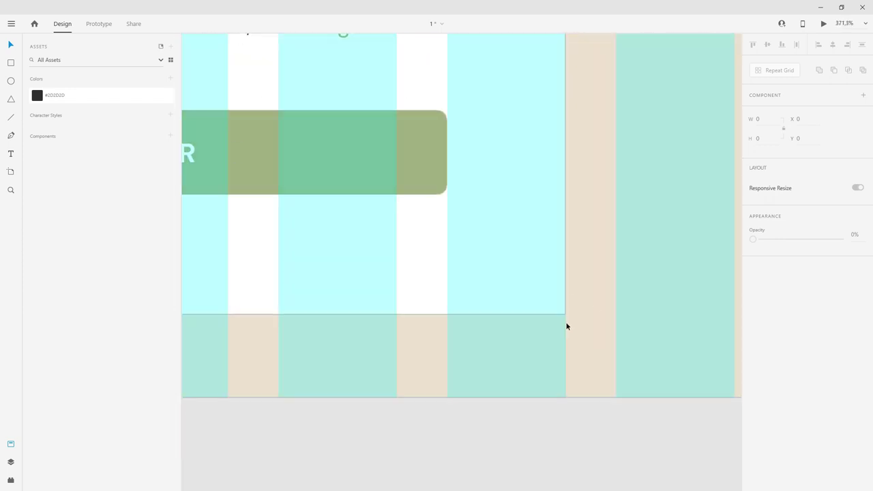
scroll(563, 305, down, 3)
scroll(554, 150, down, 2)
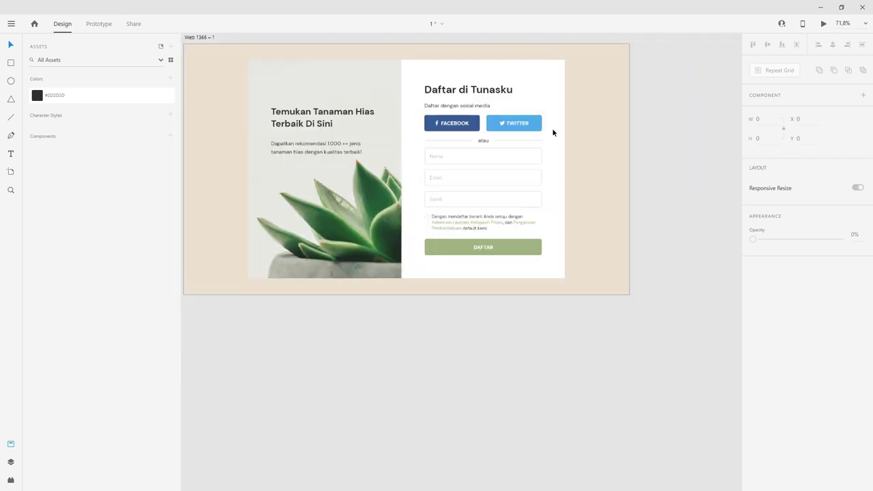
scroll(551, 119, up, 2)
click(548, 89)
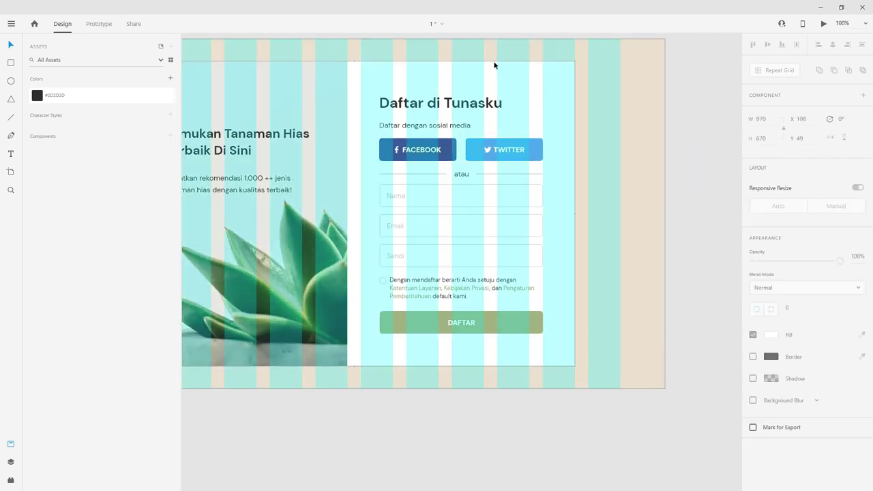
Step: Turn on a default drop shadow (X 0, Y 3, blur 6) for the white card rectangle
click(551, 58)
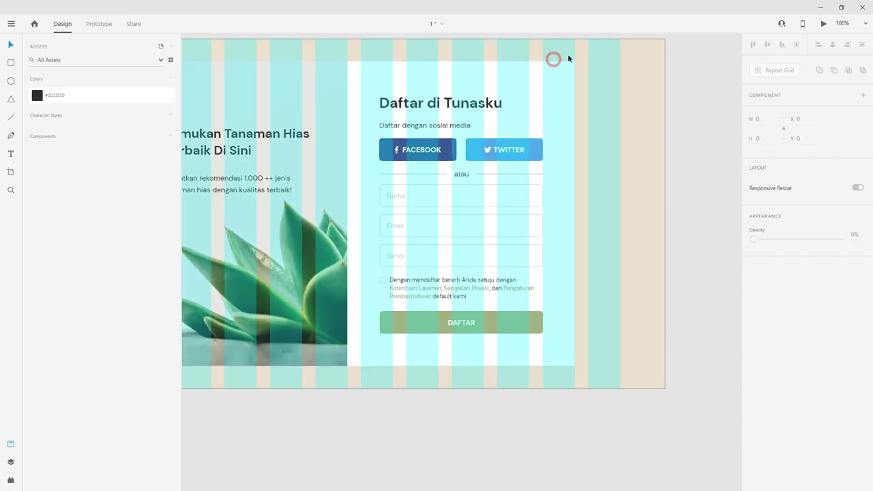
click(500, 73)
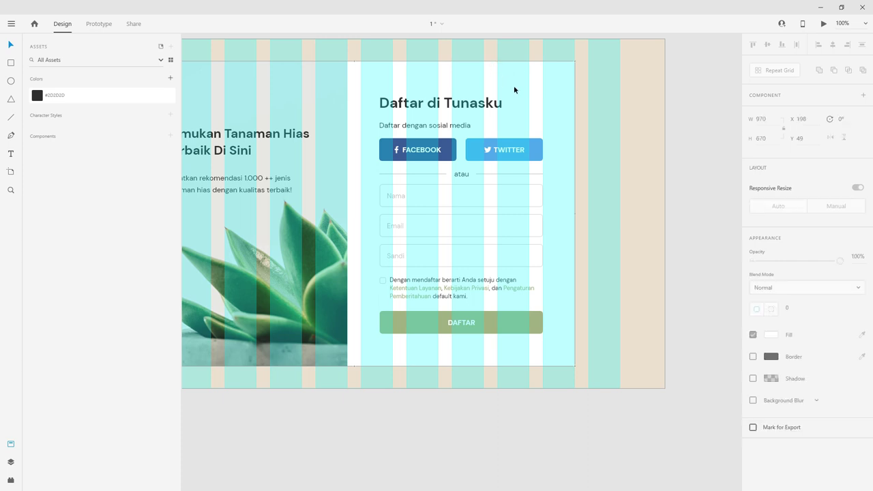
click(518, 99)
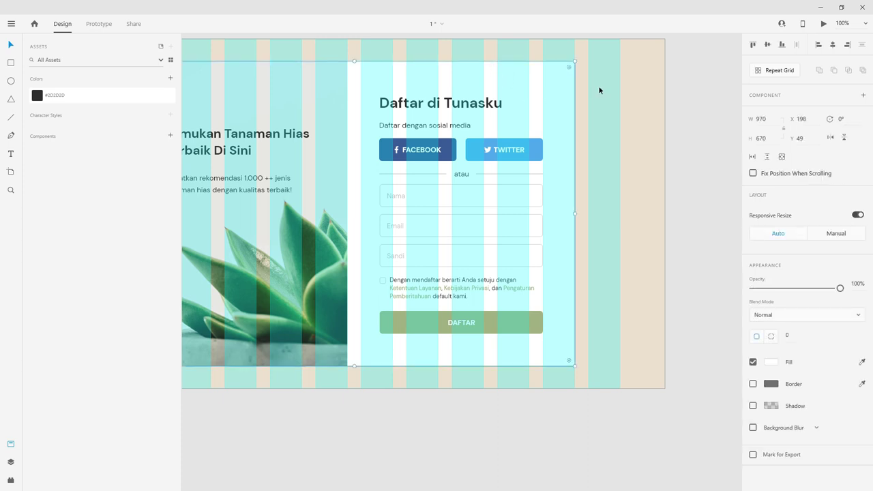
click(606, 150)
click(566, 117)
click(754, 406)
ctrl+scroll(580, 334, up, 3)
ctrl+scroll(587, 338, up, 2)
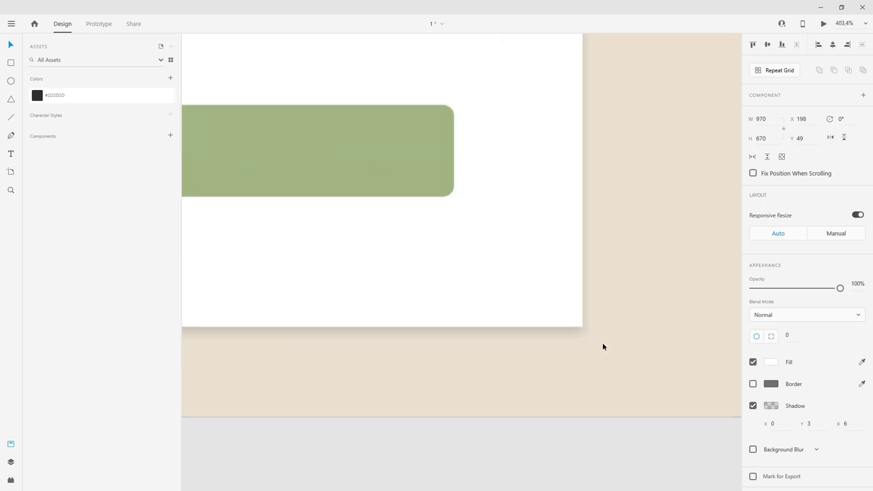
ctrl+scroll(568, 335, down, 3)
ctrl+scroll(434, 340, down, 2)
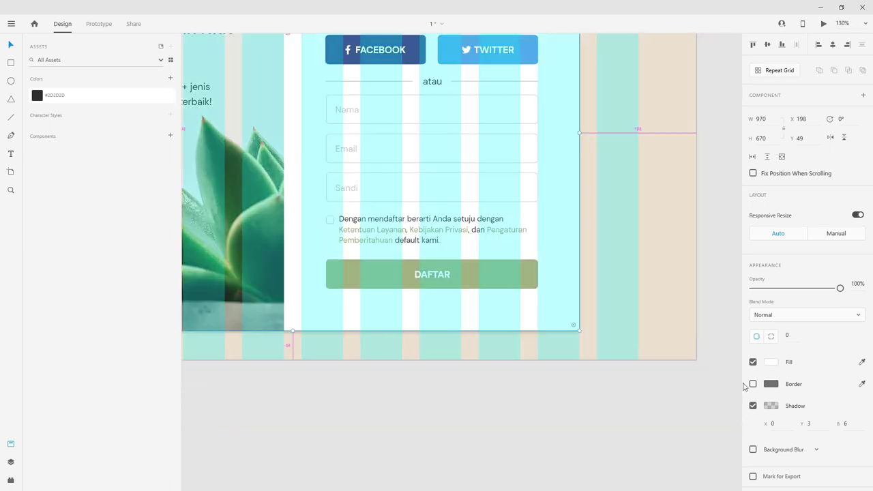
ctrl+scroll(737, 387, up, 2)
ctrl+scroll(546, 335, down, 2)
ctrl+scroll(478, 317, up, 1)
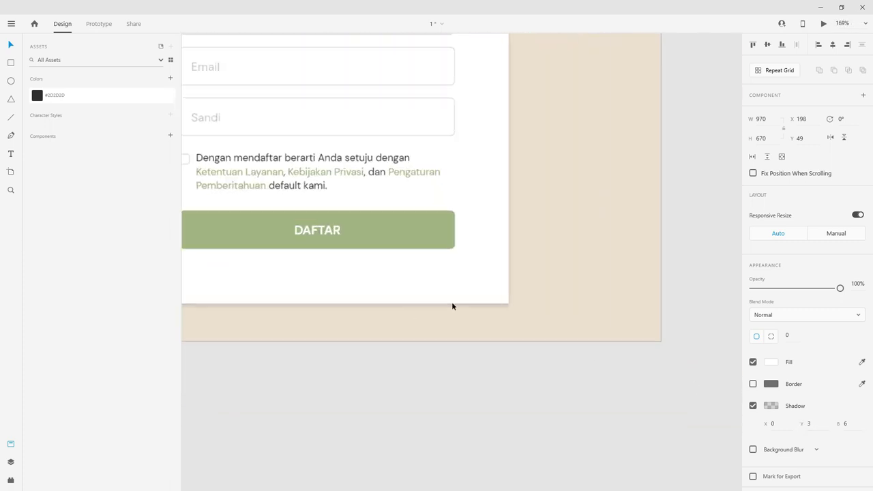
ctrl+scroll(452, 305, up, 2)
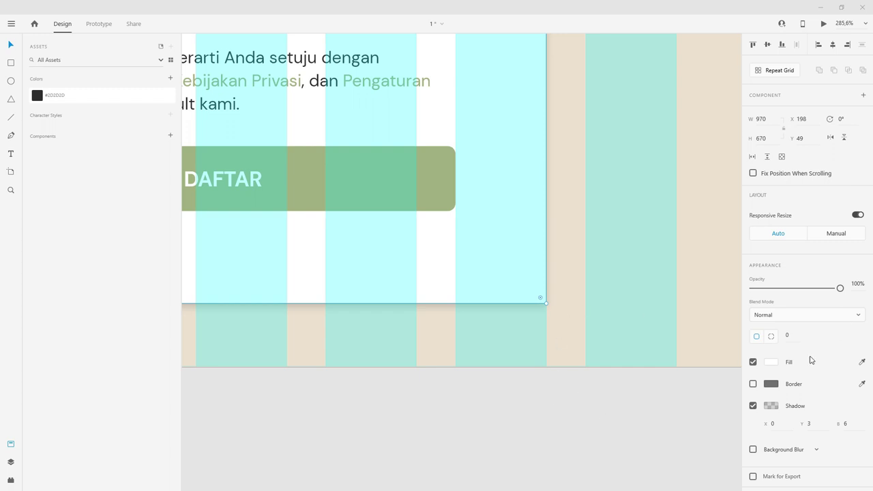
Step: Make the shadow colour a 15% dark green #41571C
click(771, 406)
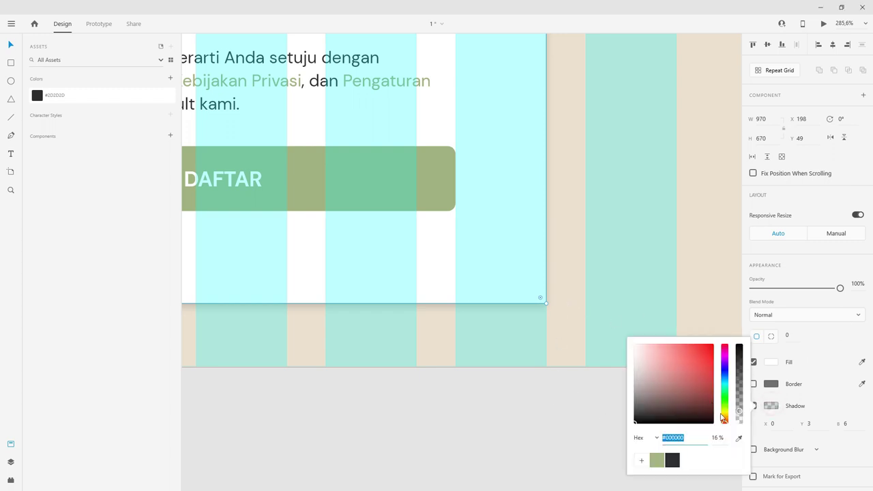
click(657, 461)
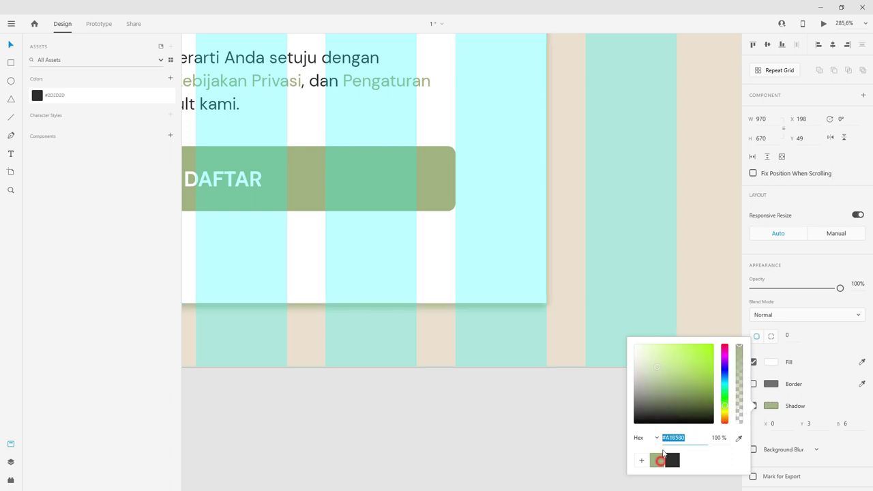
mouse_move(657, 369)
mouse_down()
mouse_move(703, 396)
mouse_move(689, 397)
mouse_up()
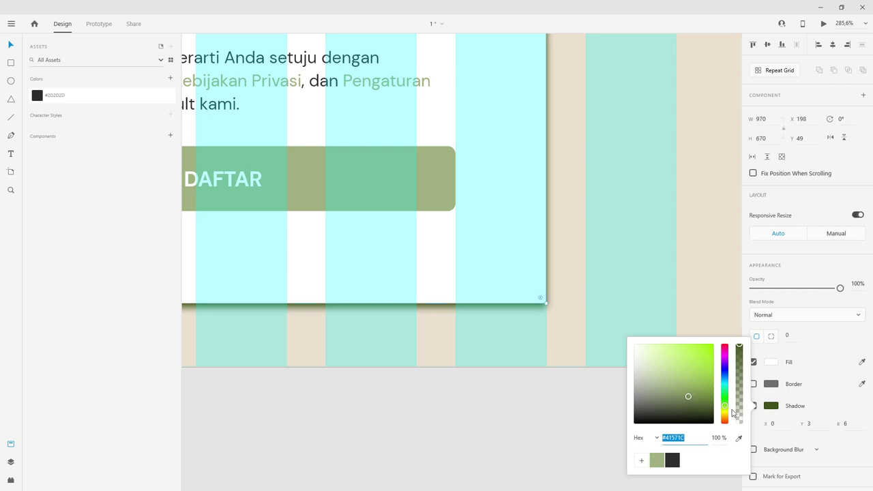
key(alt+Tab)
drag(740, 347, 740, 406)
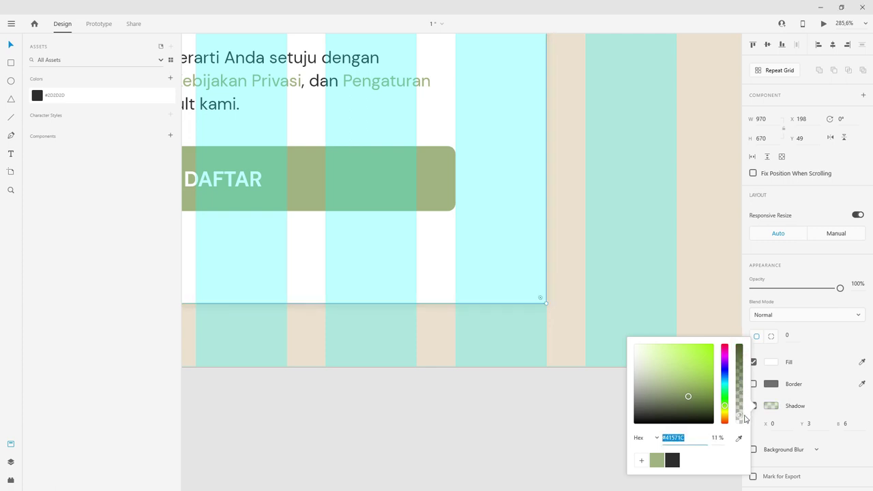
drag(745, 418, 746, 414)
Step: Set the shadow's Y offset to 7 and blur to 14, then fit the artboard
click(819, 423)
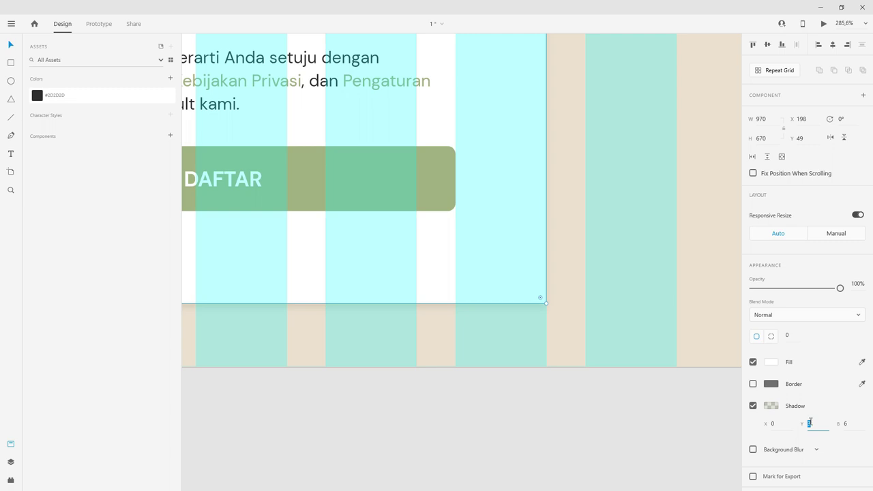
text(7)
key(Return)
key(Up)
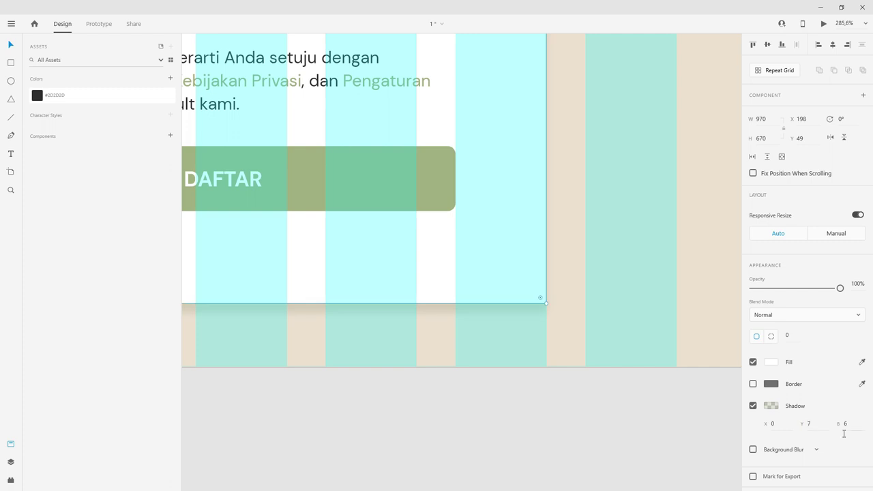
click(849, 424)
text(15)
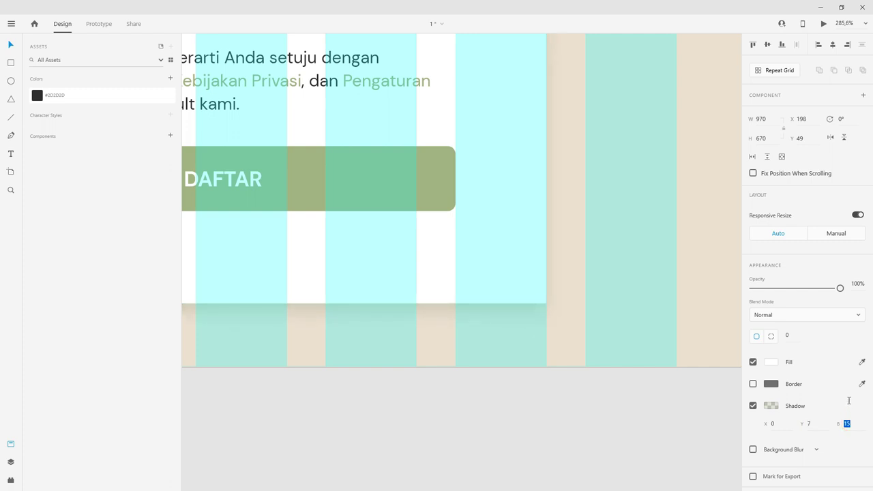
key(Down)
click(604, 363)
key(ctrl+0)
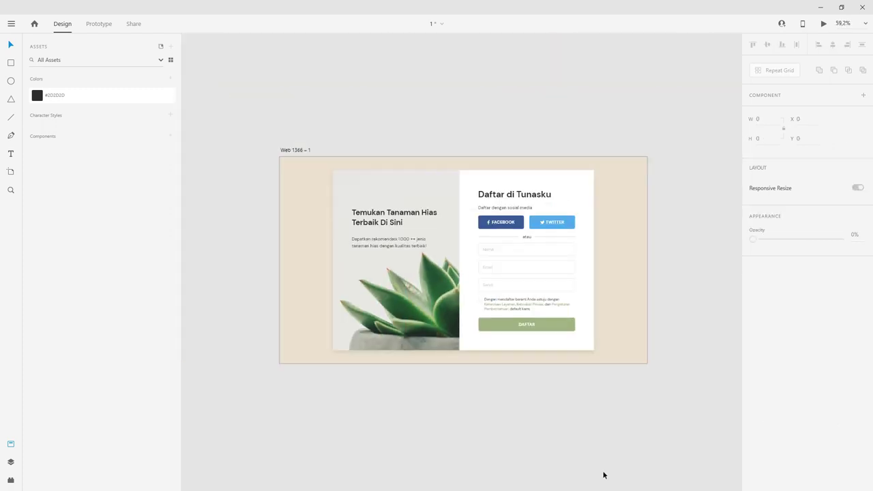
key(ctrl+shift+apostrophe)
click(540, 287)
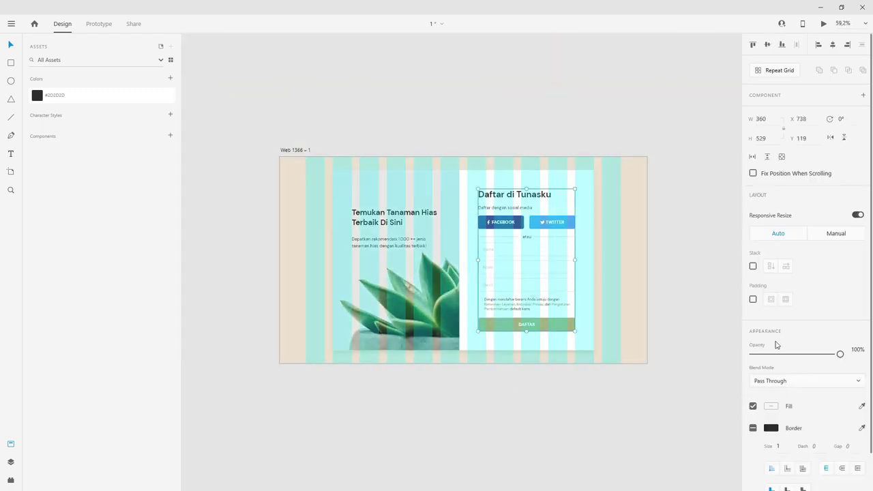
click(610, 275)
click(753, 359)
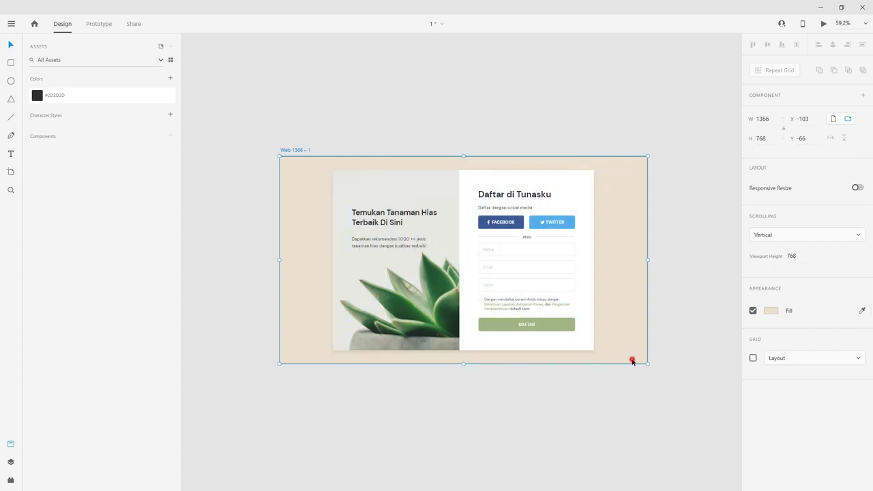
click(632, 368)
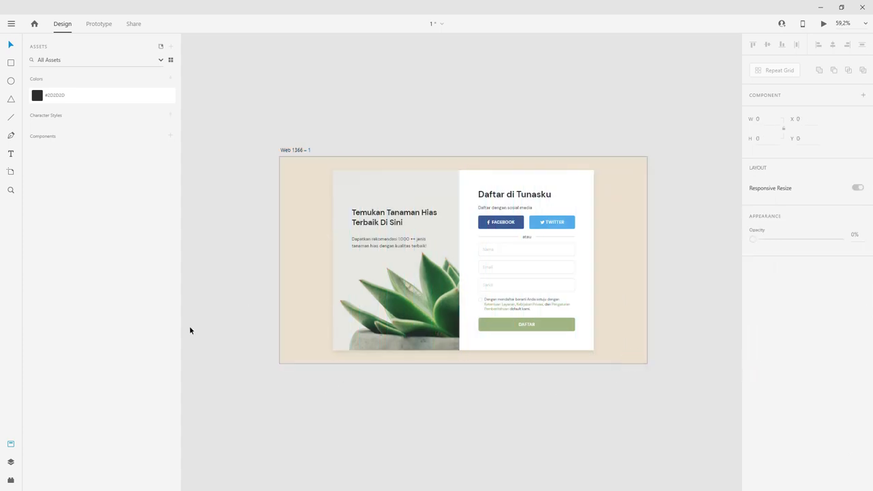
scroll(478, 324, up, 2)
scroll(489, 325, down, 2)
click(594, 341)
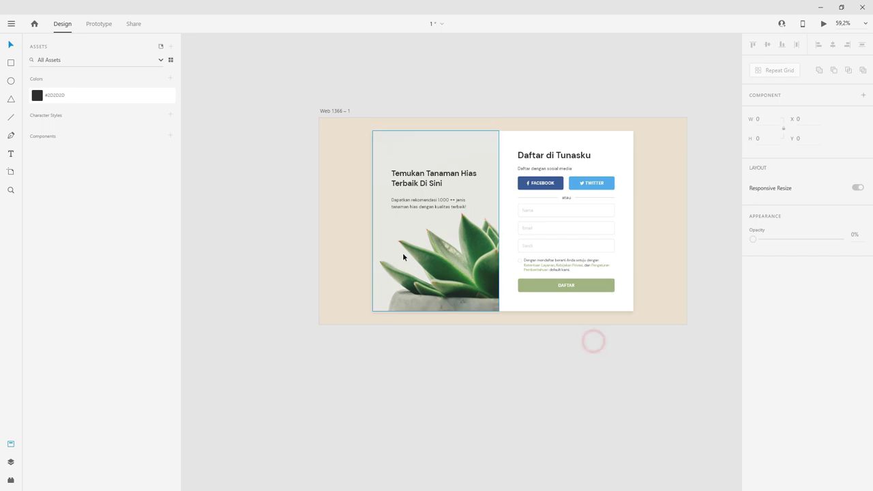
click(491, 115)
scroll(536, 141, up, 2)
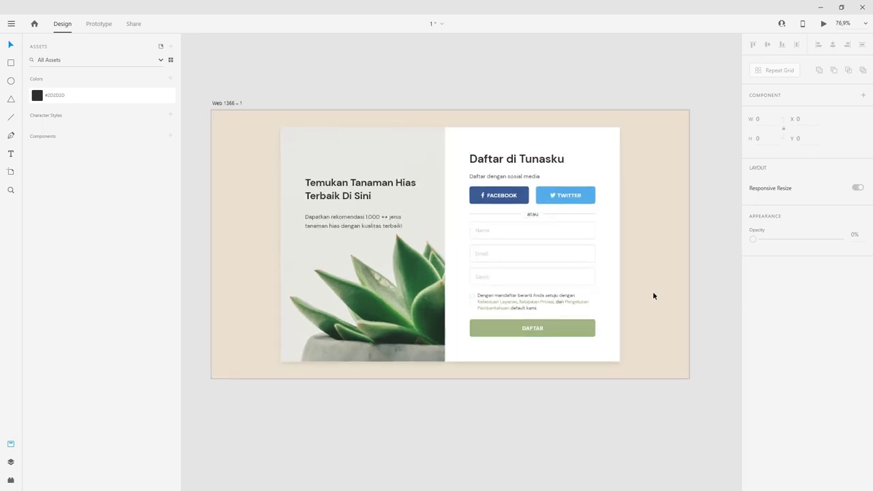
click(442, 412)
scroll(540, 224, up, 4)
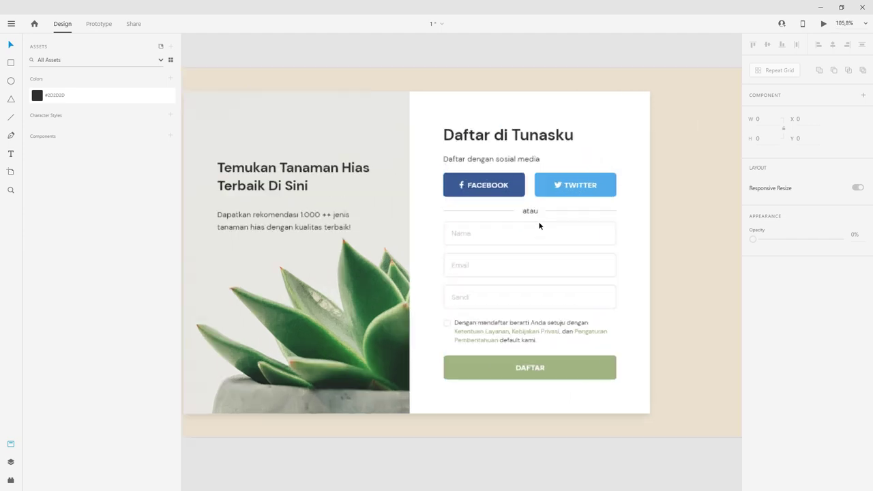
scroll(540, 225, down, 4)
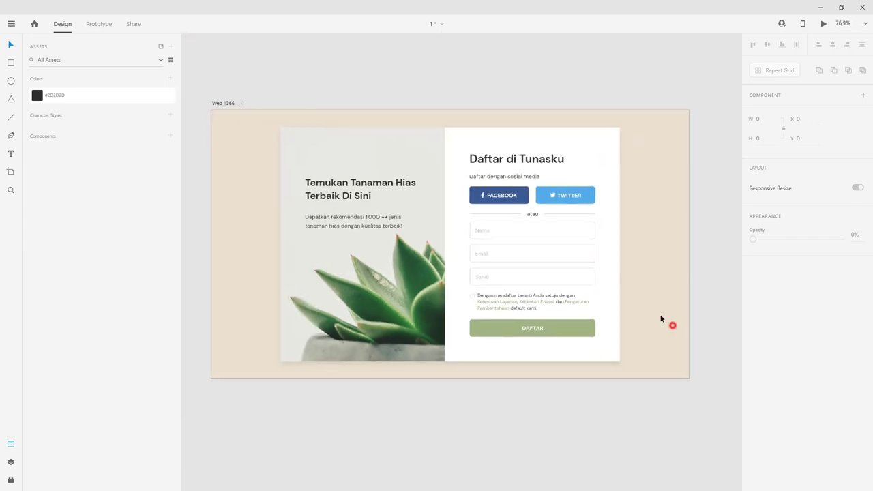
scroll(533, 215, up, 5)
click(547, 251)
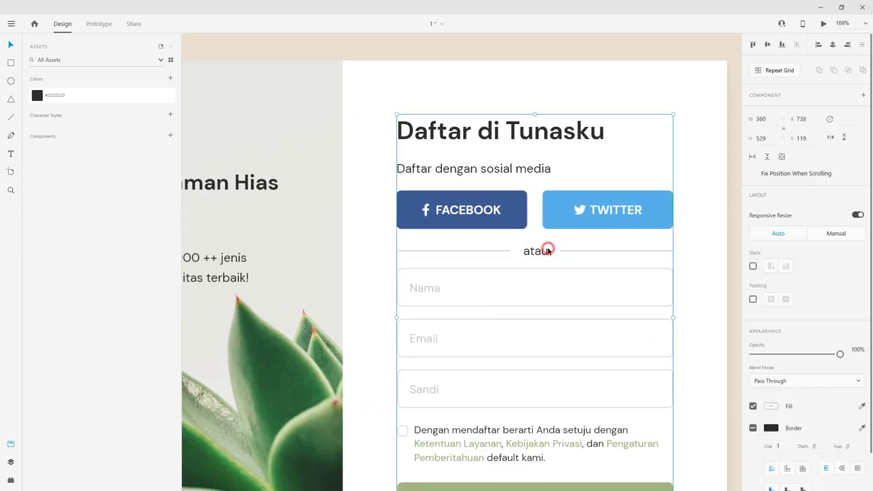
scroll(539, 287, down, 5)
Step: Move the Nama, Email, Sandi fields, consent text and DAFTAR button 6 px down
scroll(520, 312, up, 3)
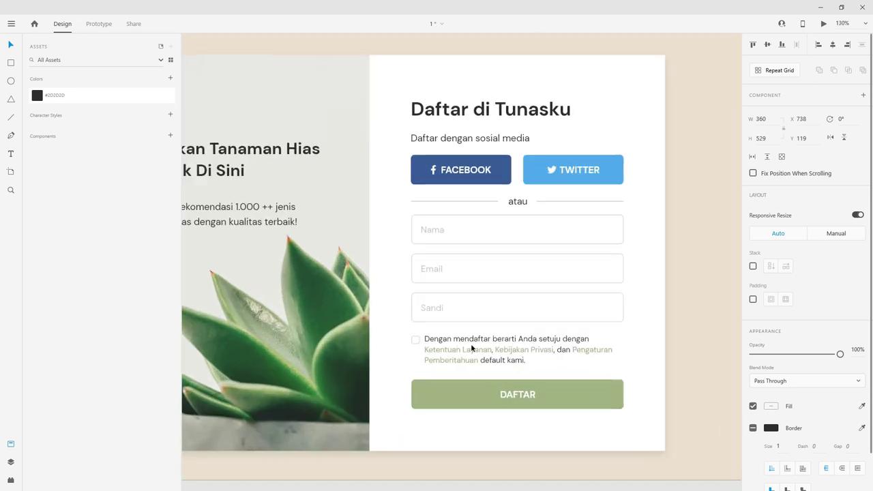
click(471, 343)
click(502, 227)
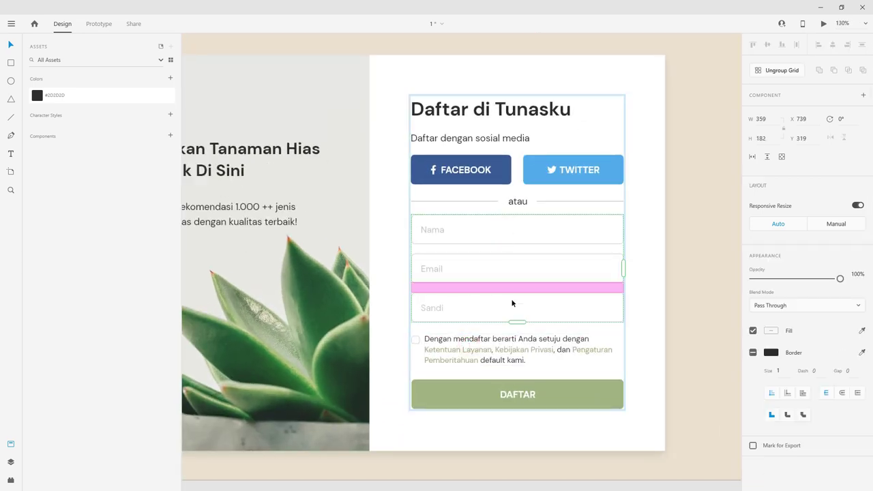
shift+click(448, 342)
shift+click(474, 387)
drag(473, 265, 520, 222)
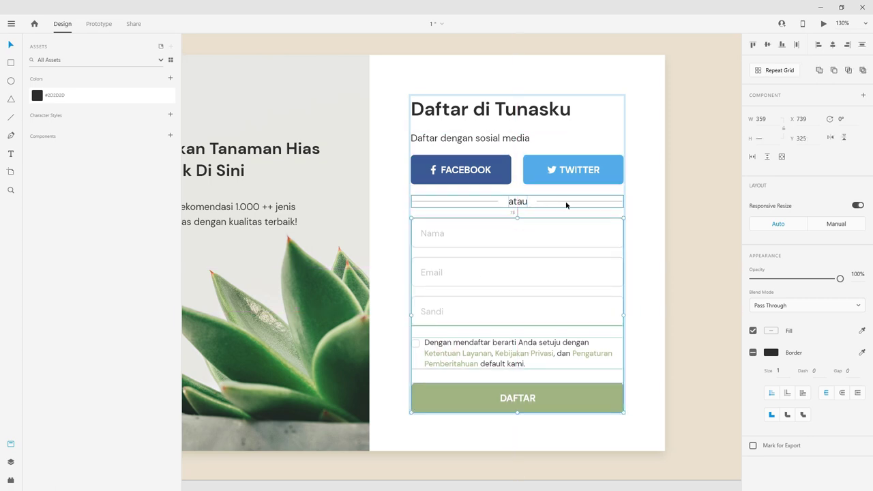
Step: Review the resized 360 × 535 form group at fit and actual-size zoom
click(439, 140)
click(662, 146)
key(ctrl+0)
click(647, 141)
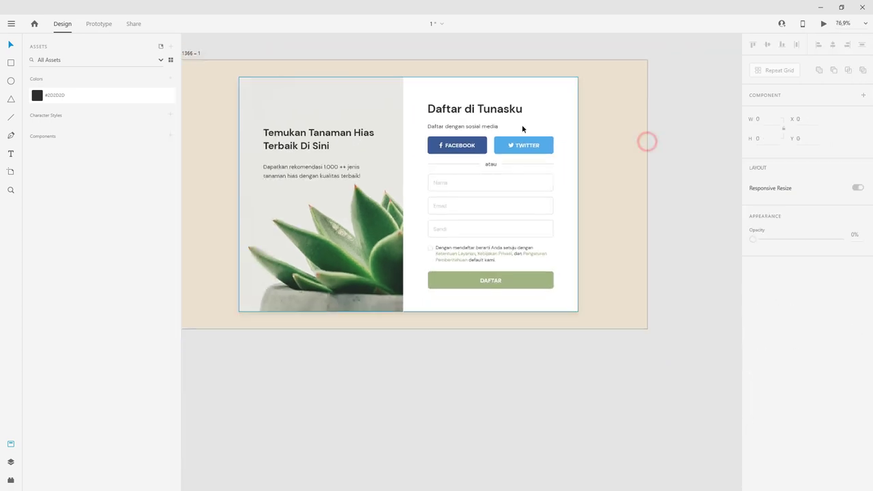
click(541, 288)
click(587, 331)
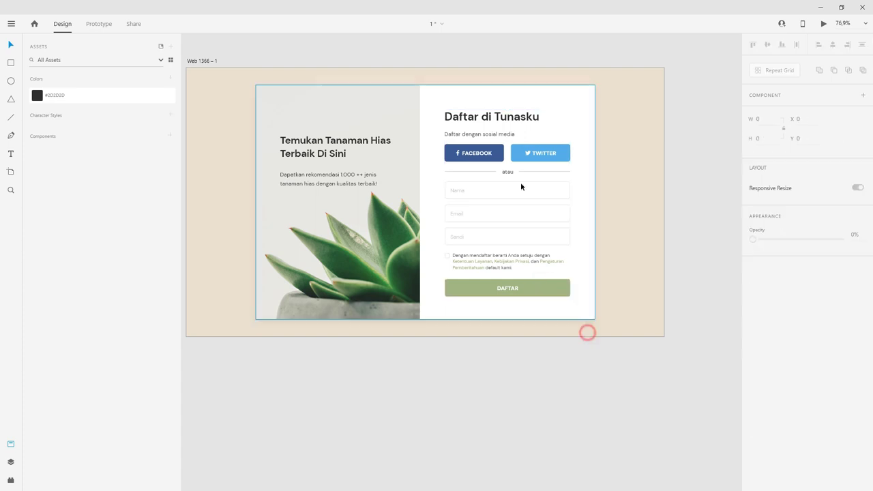
drag(380, 117, 396, 148)
double_click(523, 313)
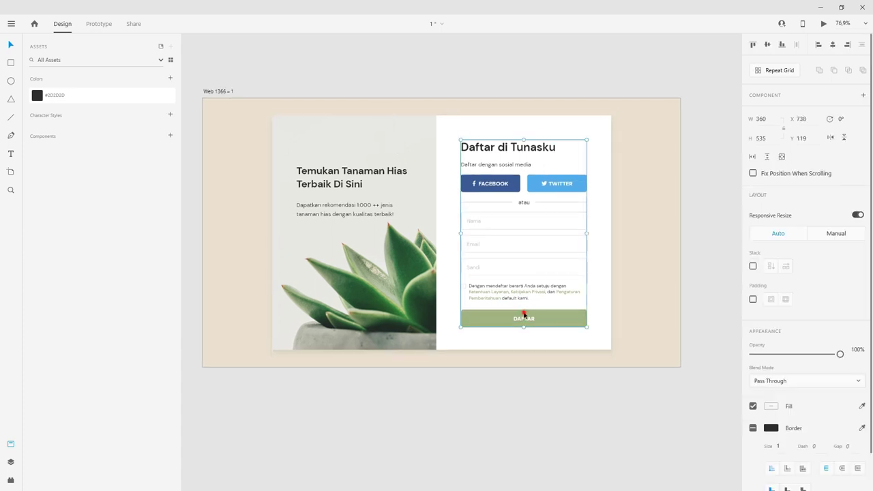
click(605, 325)
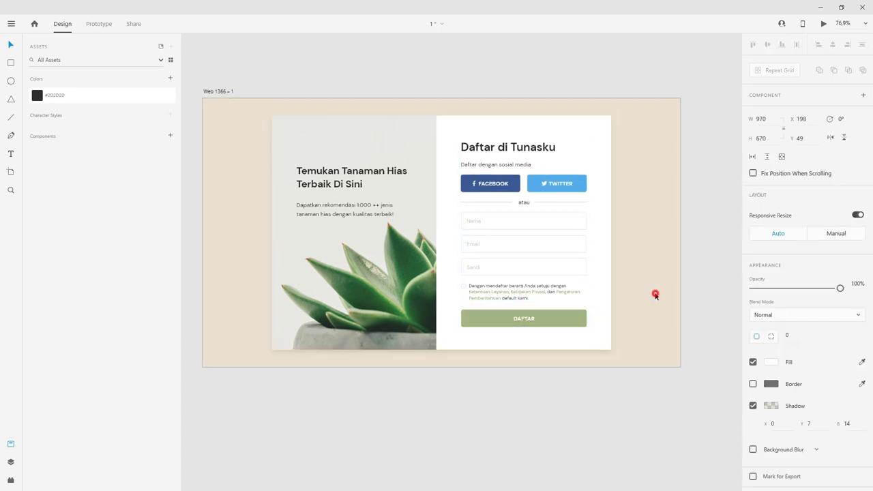
key(ctrl+1)
key(ctrl+0)
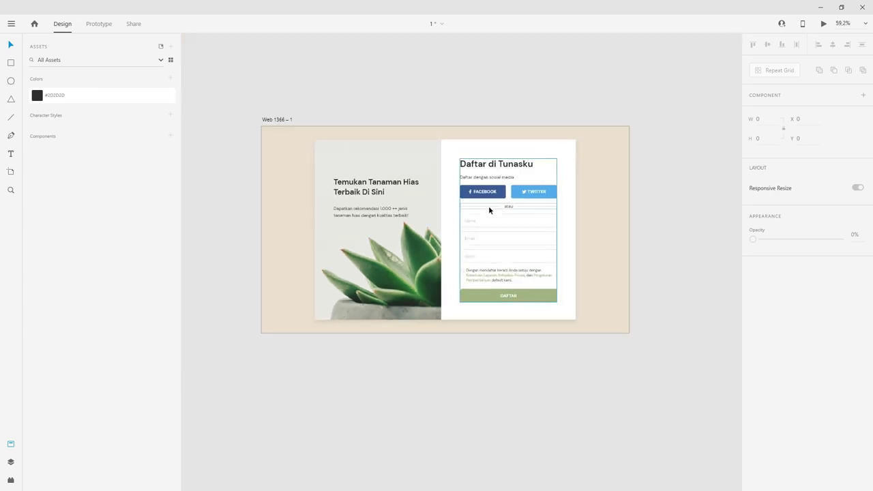
key(ctrl+1)
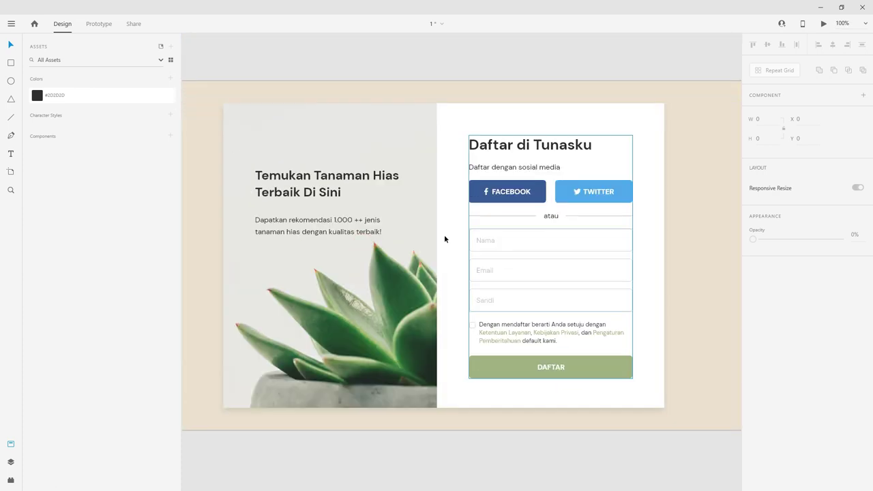
Step: Close the Assets panel and pan the artboard to centre the card
click(10, 447)
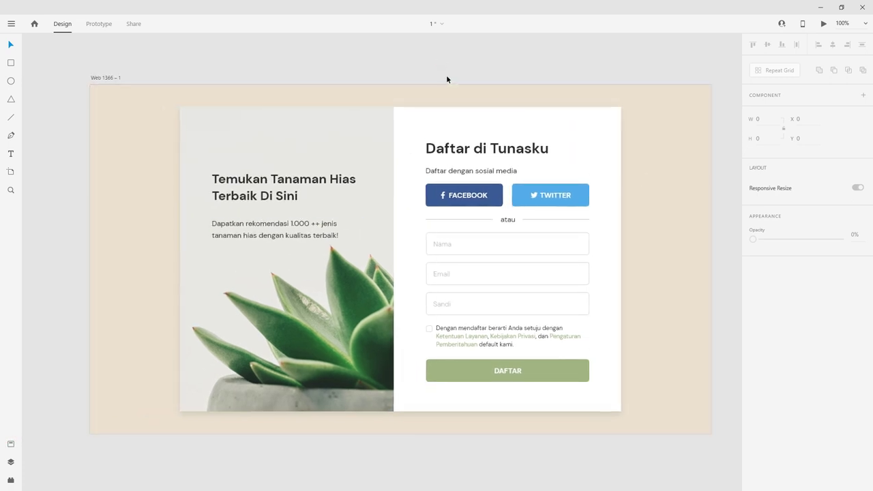
mouse_move(312, 204)
mouse_down()
mouse_move(356, 206)
mouse_move(347, 199)
mouse_up()
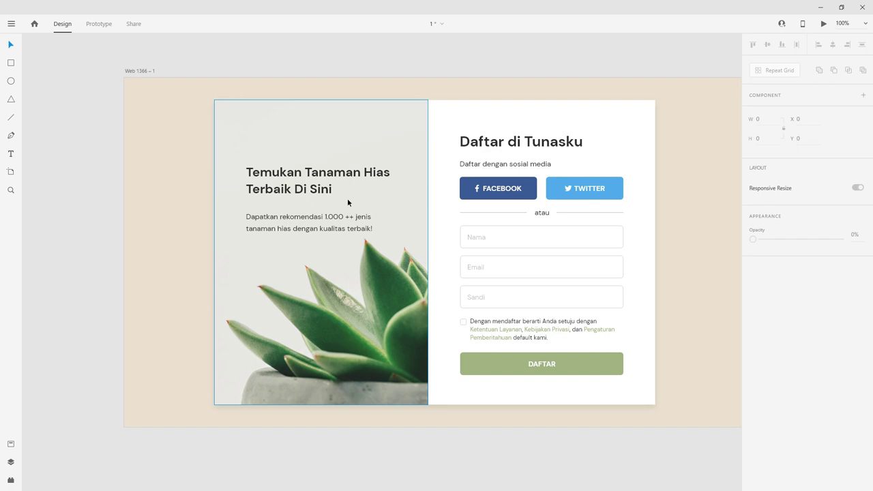
drag(606, 68, 592, 71)
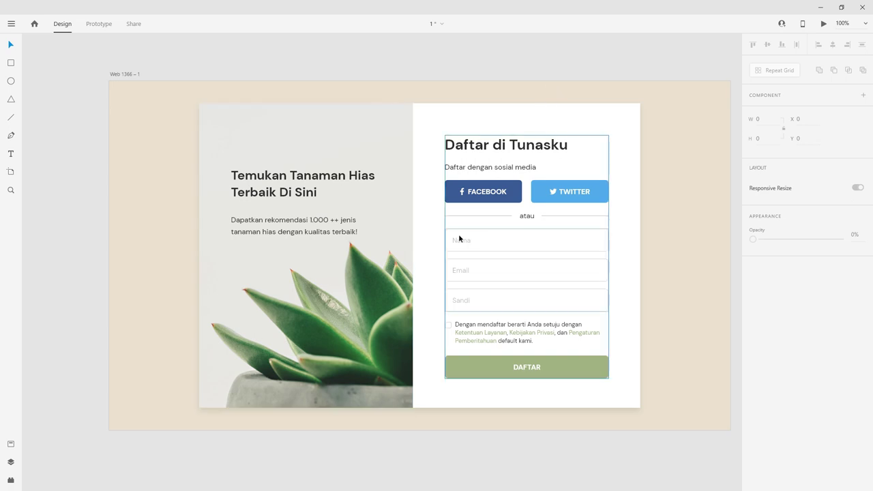
ctrl+scroll(617, 117, up, 2)
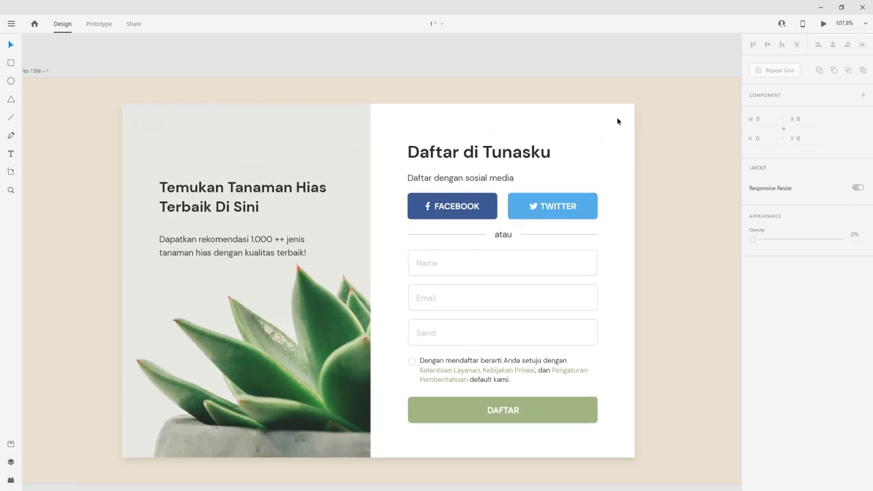
ctrl+scroll(426, 249, up, 1)
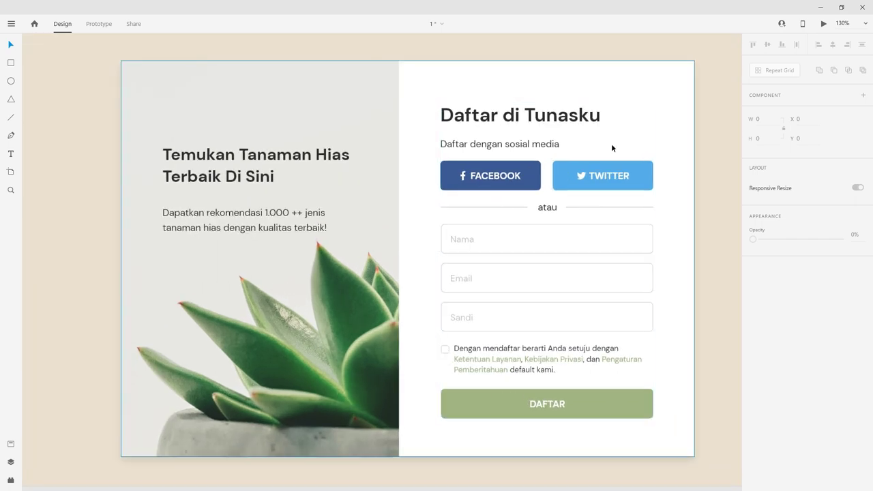
ctrl+scroll(611, 144, up, 3)
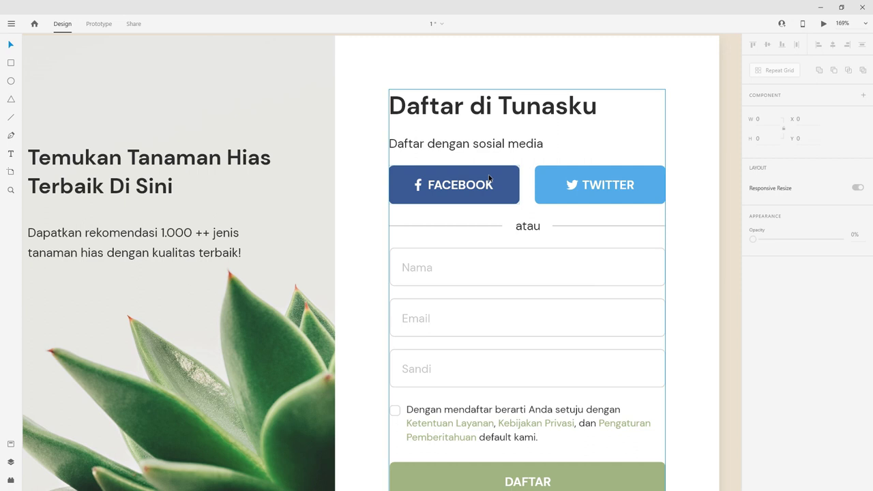
ctrl+scroll(506, 176, down, 2)
scroll(457, 193, down, 2)
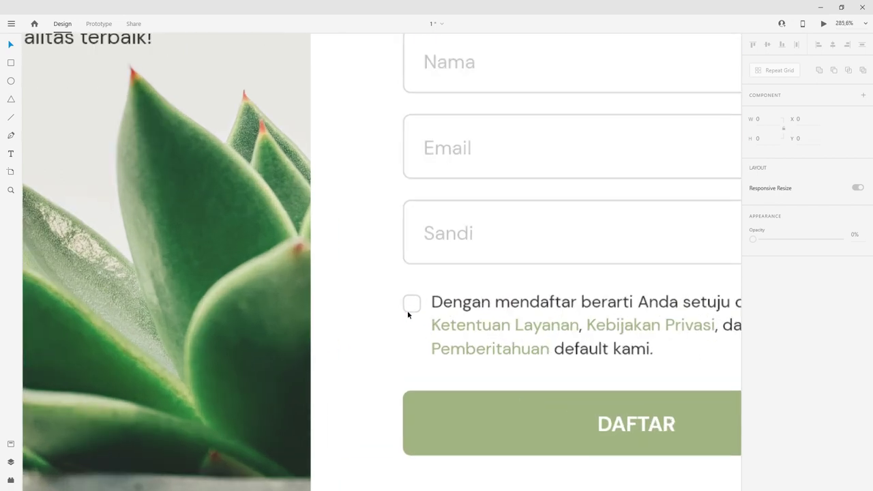
Step: Zoom in and out to review the finished sign-up card and form group
click(407, 313)
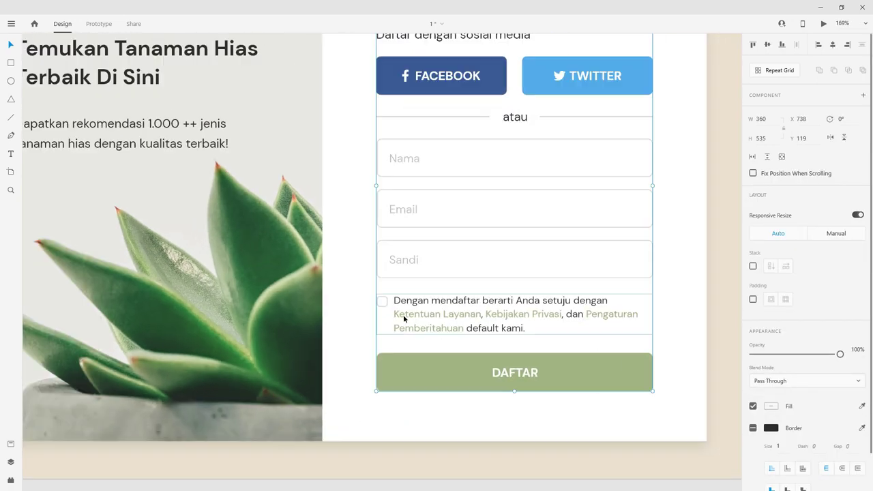
scroll(550, 237, down, 2)
scroll(532, 305, down, 2)
scroll(563, 328, down, 2)
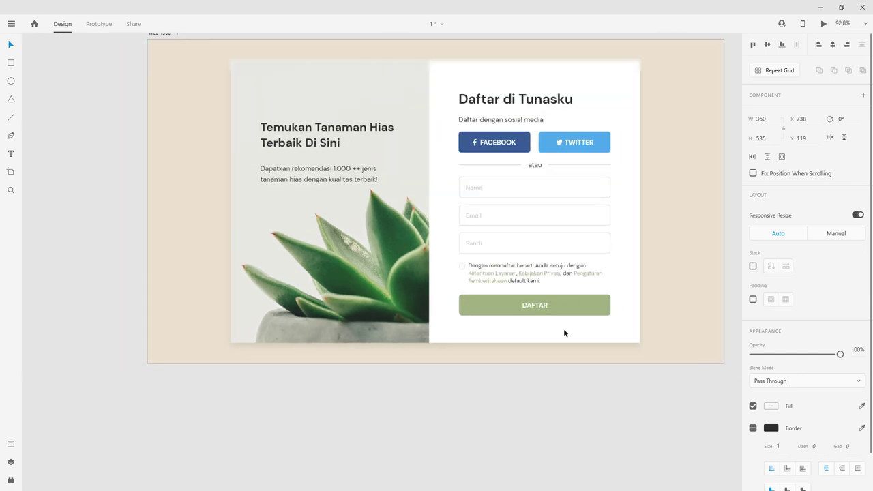
scroll(535, 254, down, 2)
scroll(535, 209, up, 2)
click(535, 142)
scroll(596, 190, up, 2)
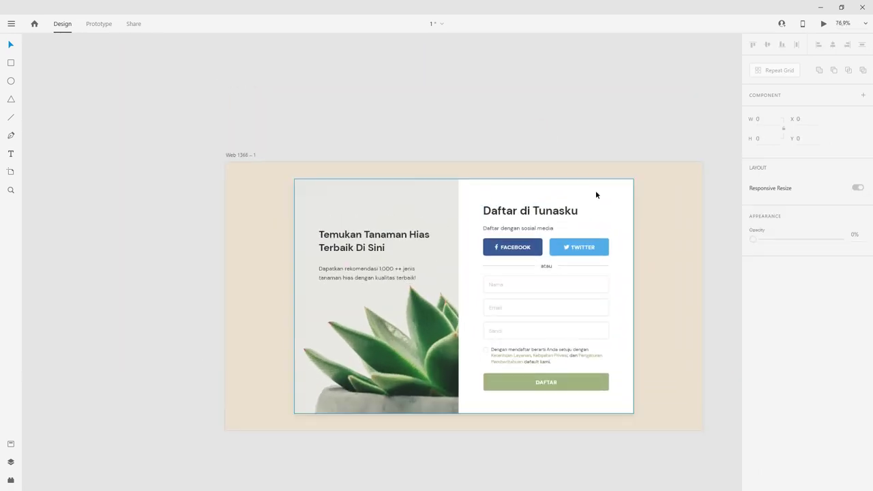